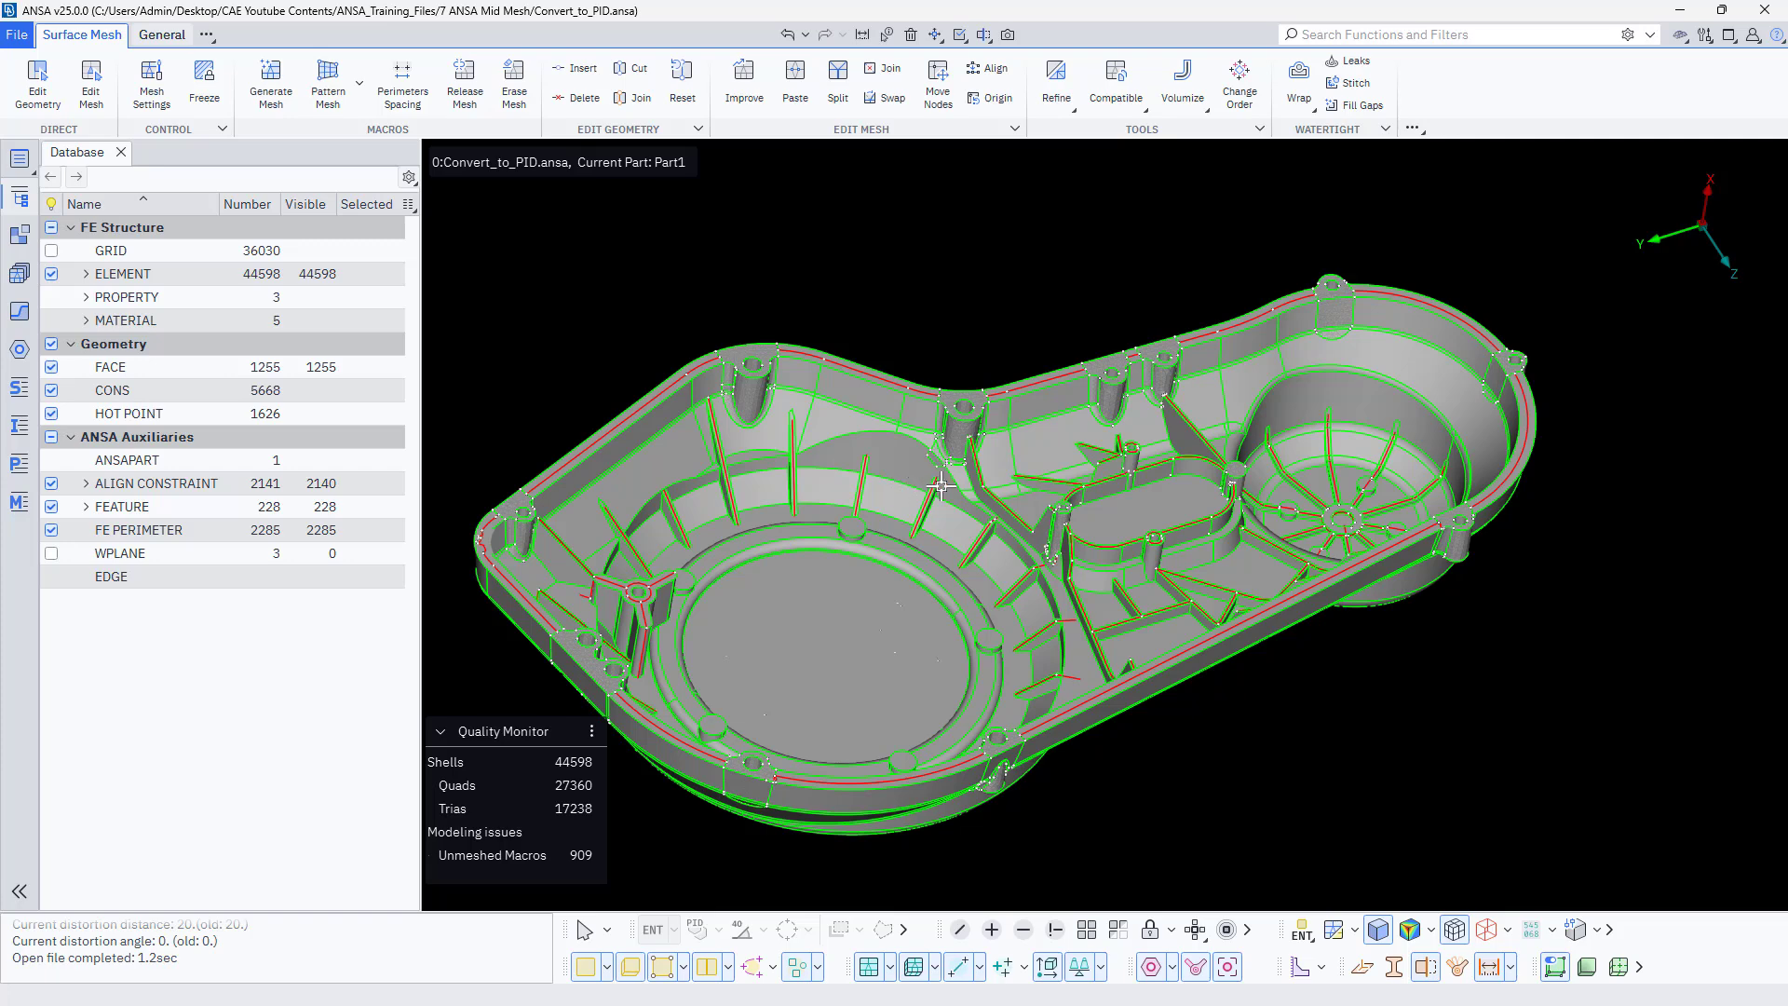
Add the Midsurface mesh tools to the workspace and make them the active tool set.
{"action": "scroll", "coordinate": [940, 485], "scroll_direction": "up", "scroll_amount": 3}
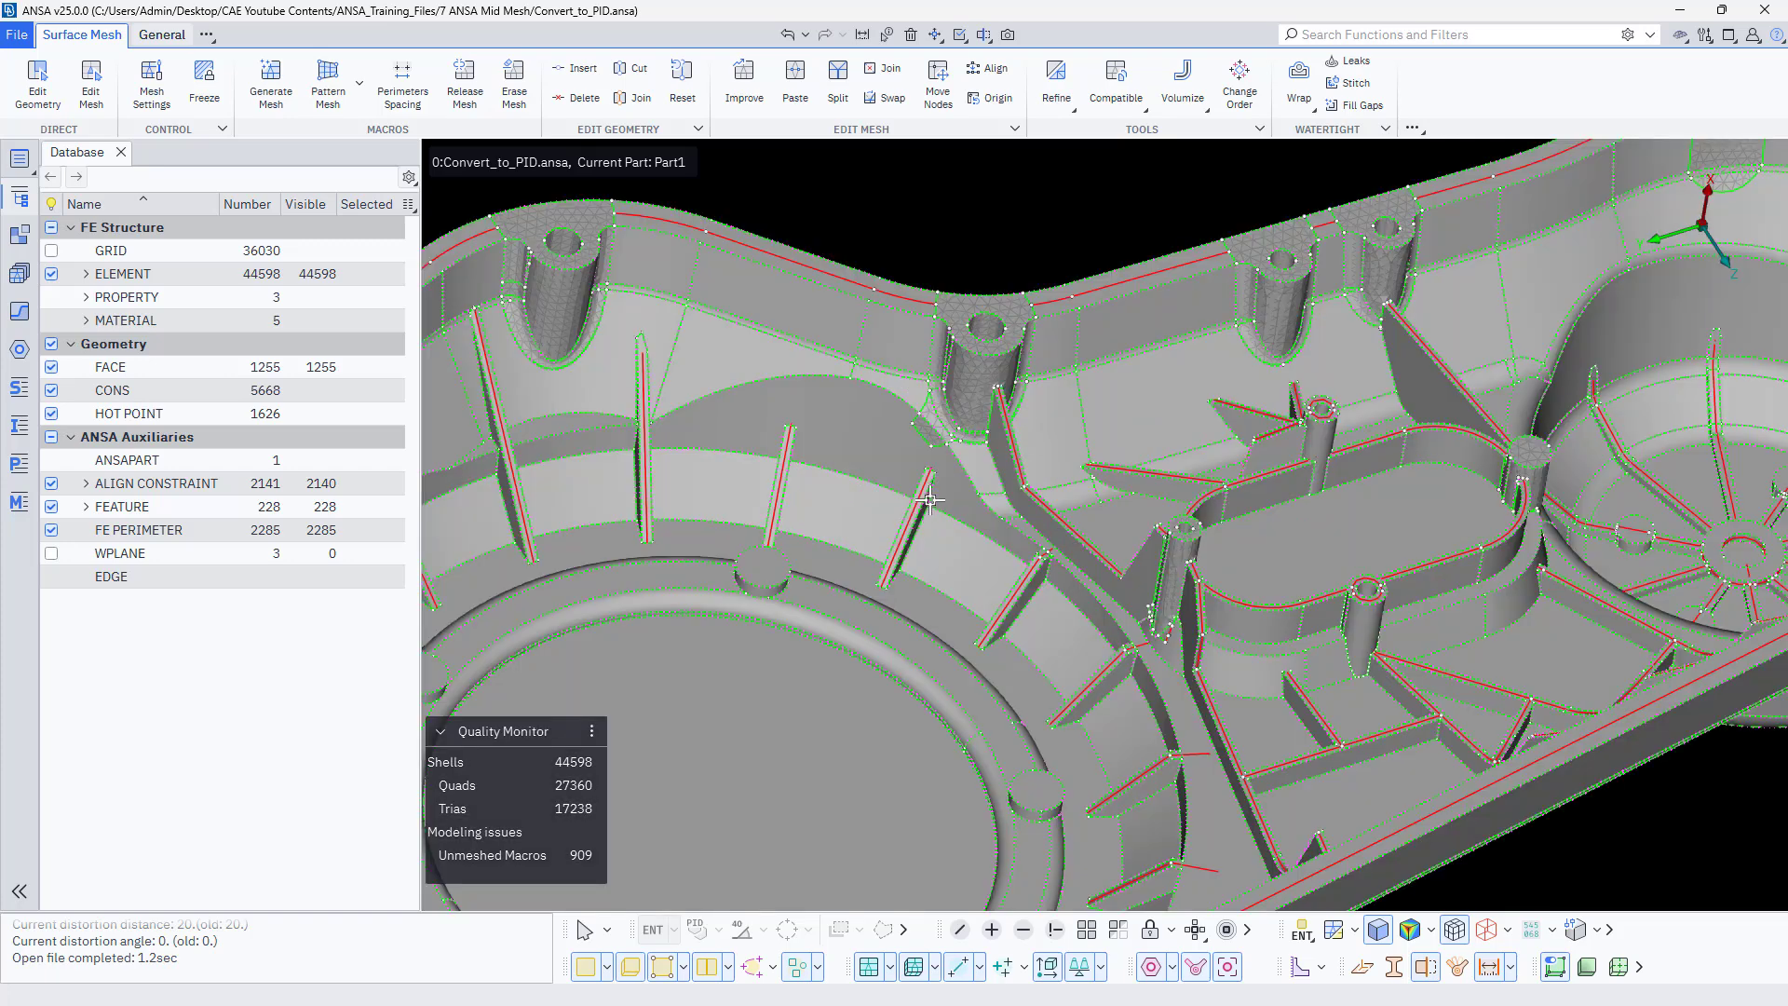
{"action": "scroll", "coordinate": [929, 503], "scroll_direction": "down", "scroll_amount": 5}
{"action": "scroll", "coordinate": [930, 503], "scroll_direction": "up", "scroll_amount": 5}
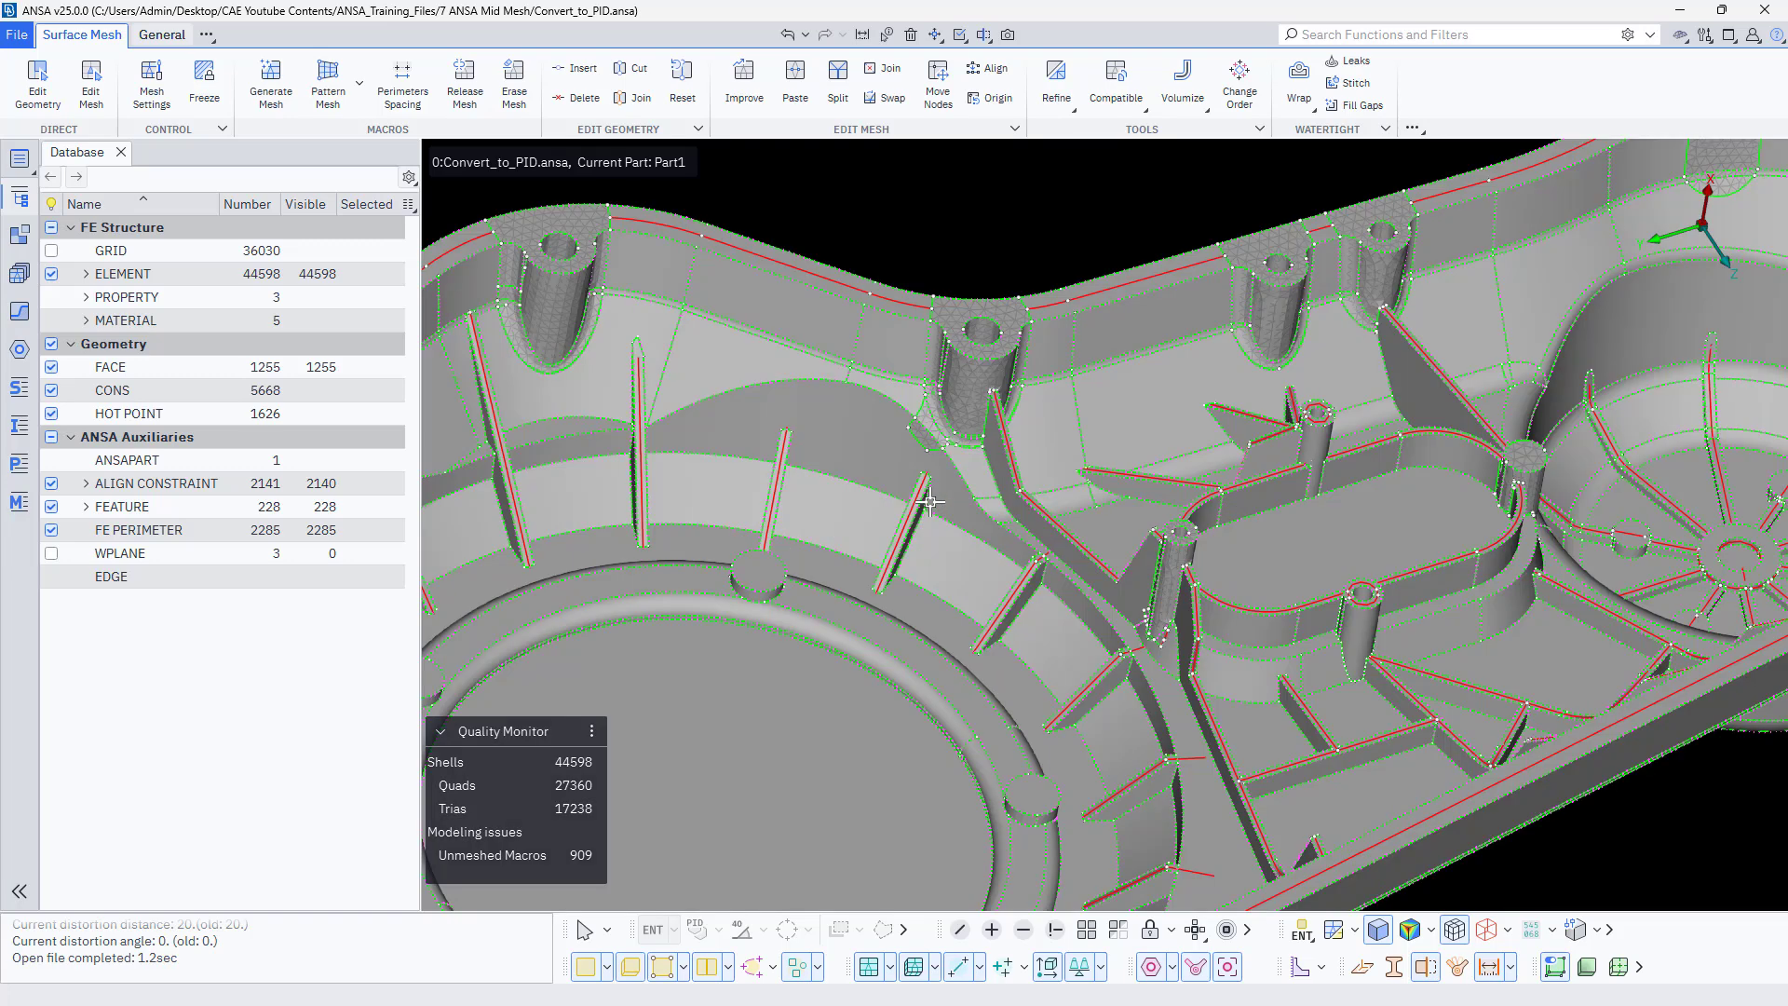
{"action": "scroll", "coordinate": [930, 503], "scroll_direction": "down", "scroll_amount": 4}
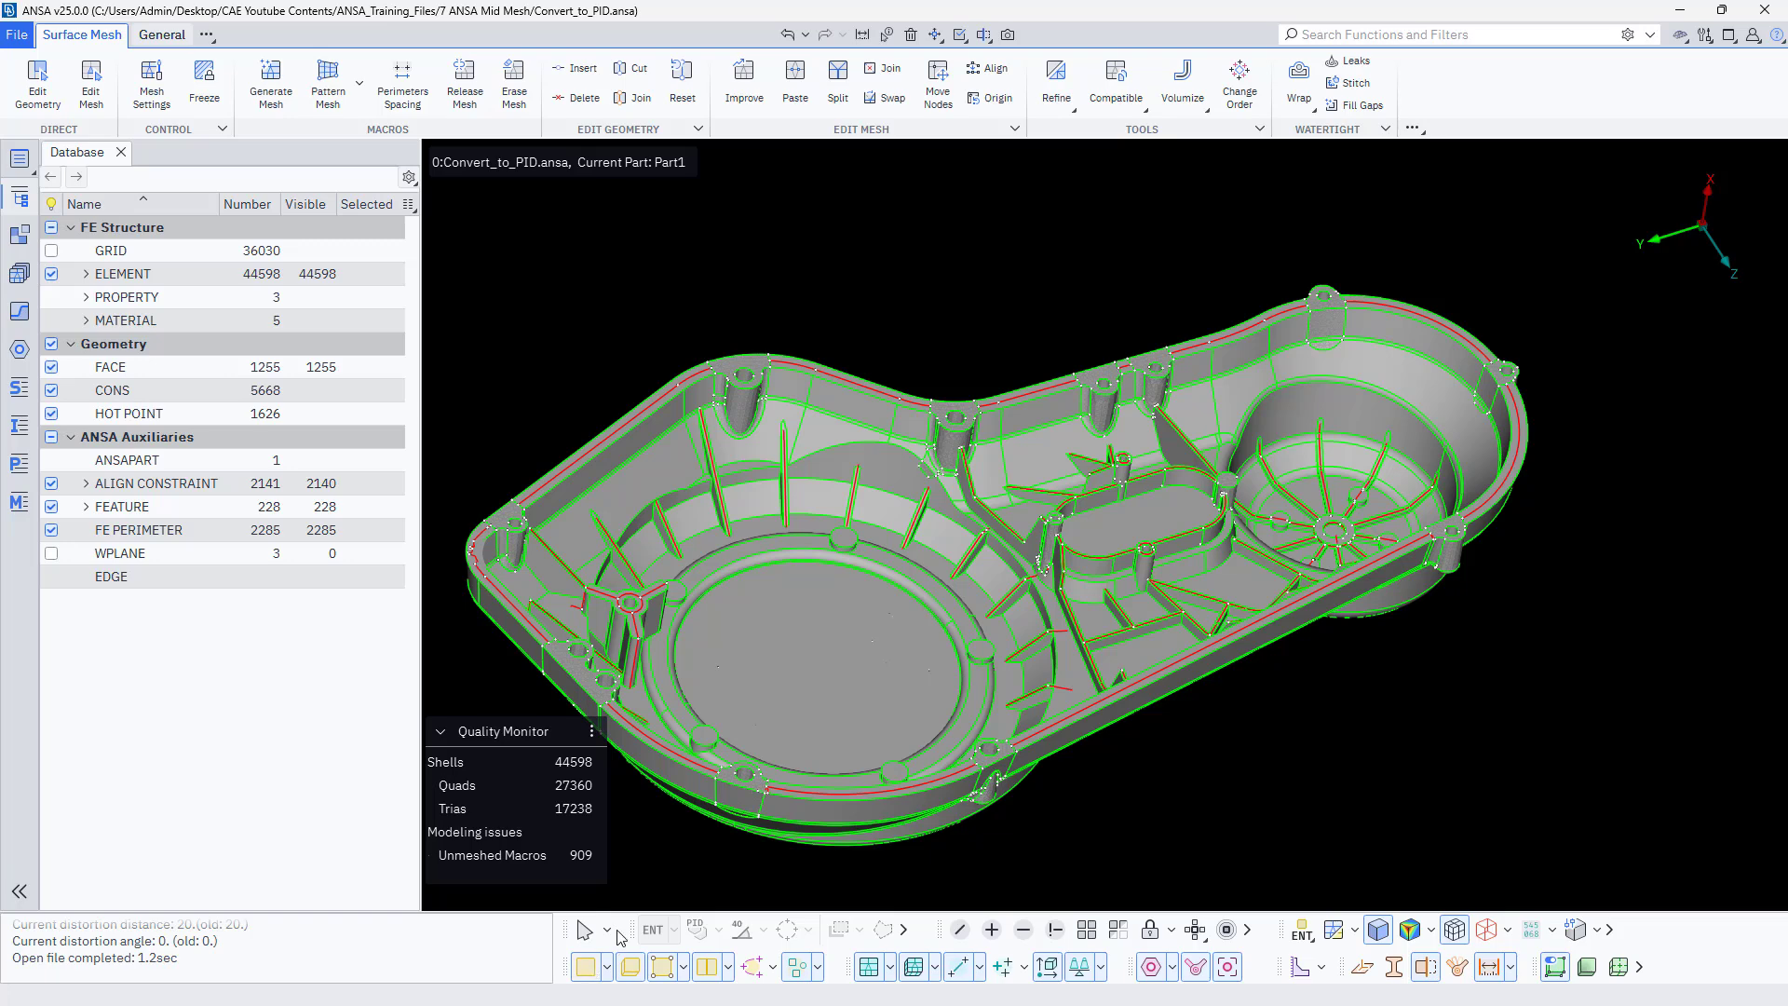
{"action": "left_click", "coordinate": [206, 35]}
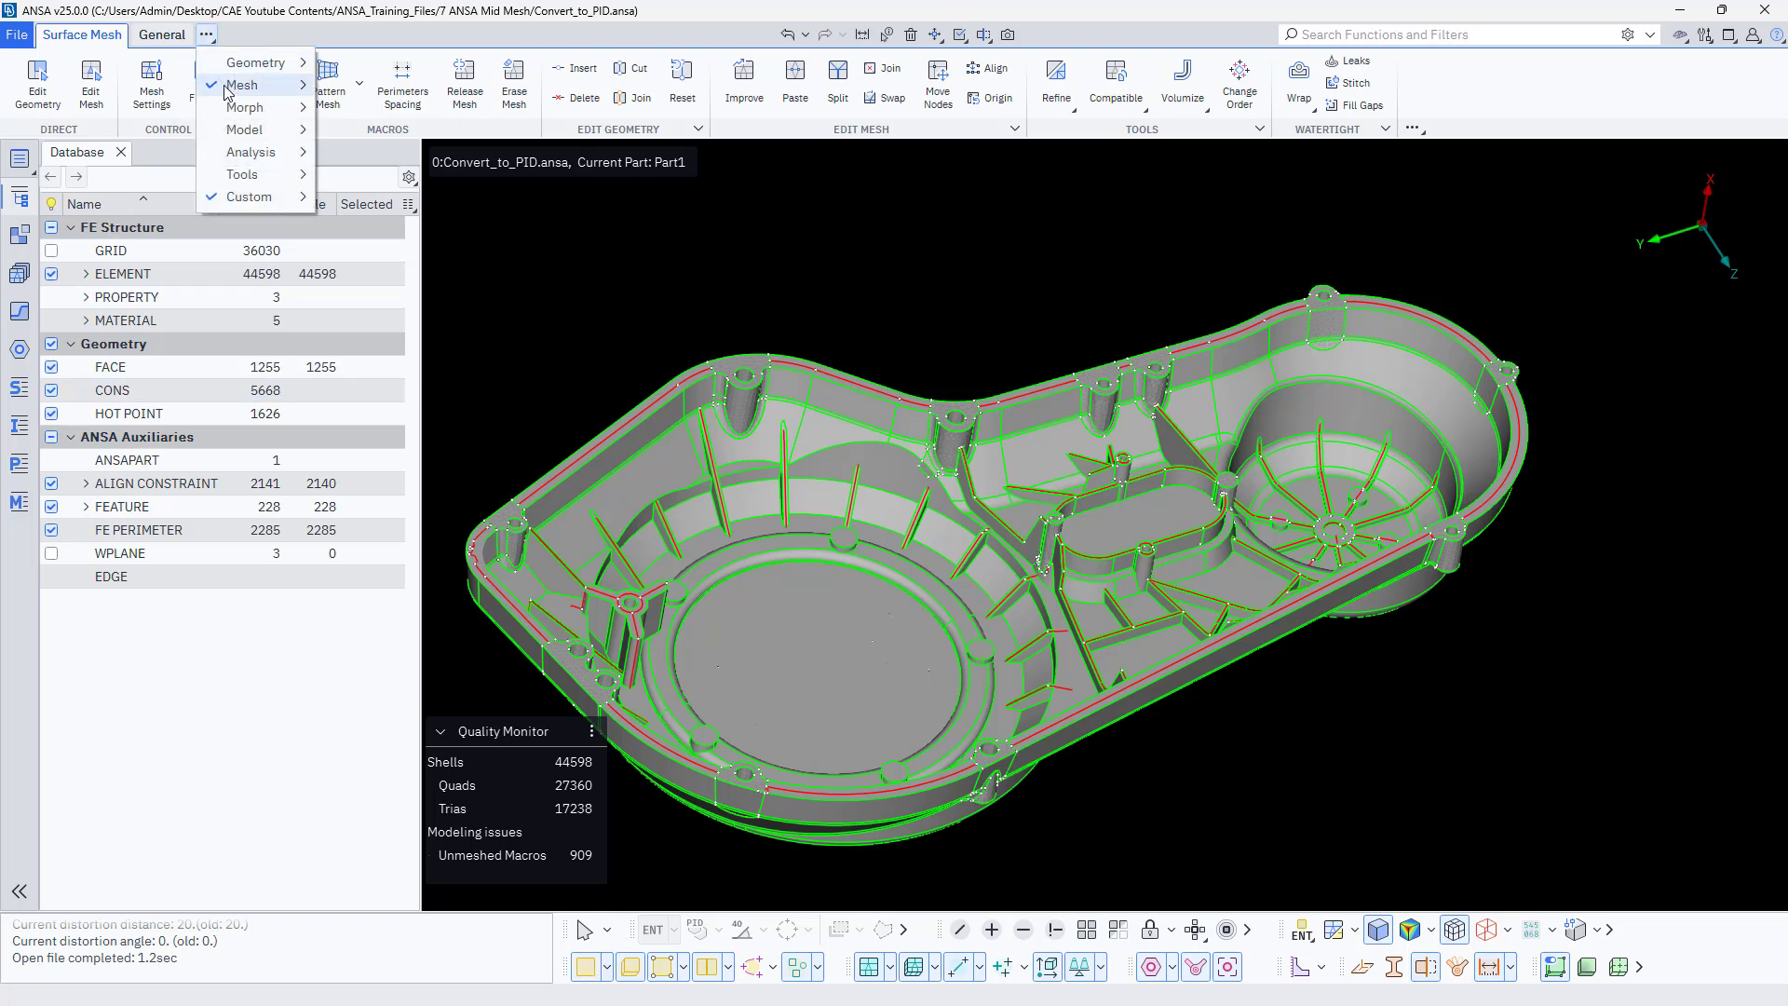
{"action": "left_click", "coordinate": [373, 85]}
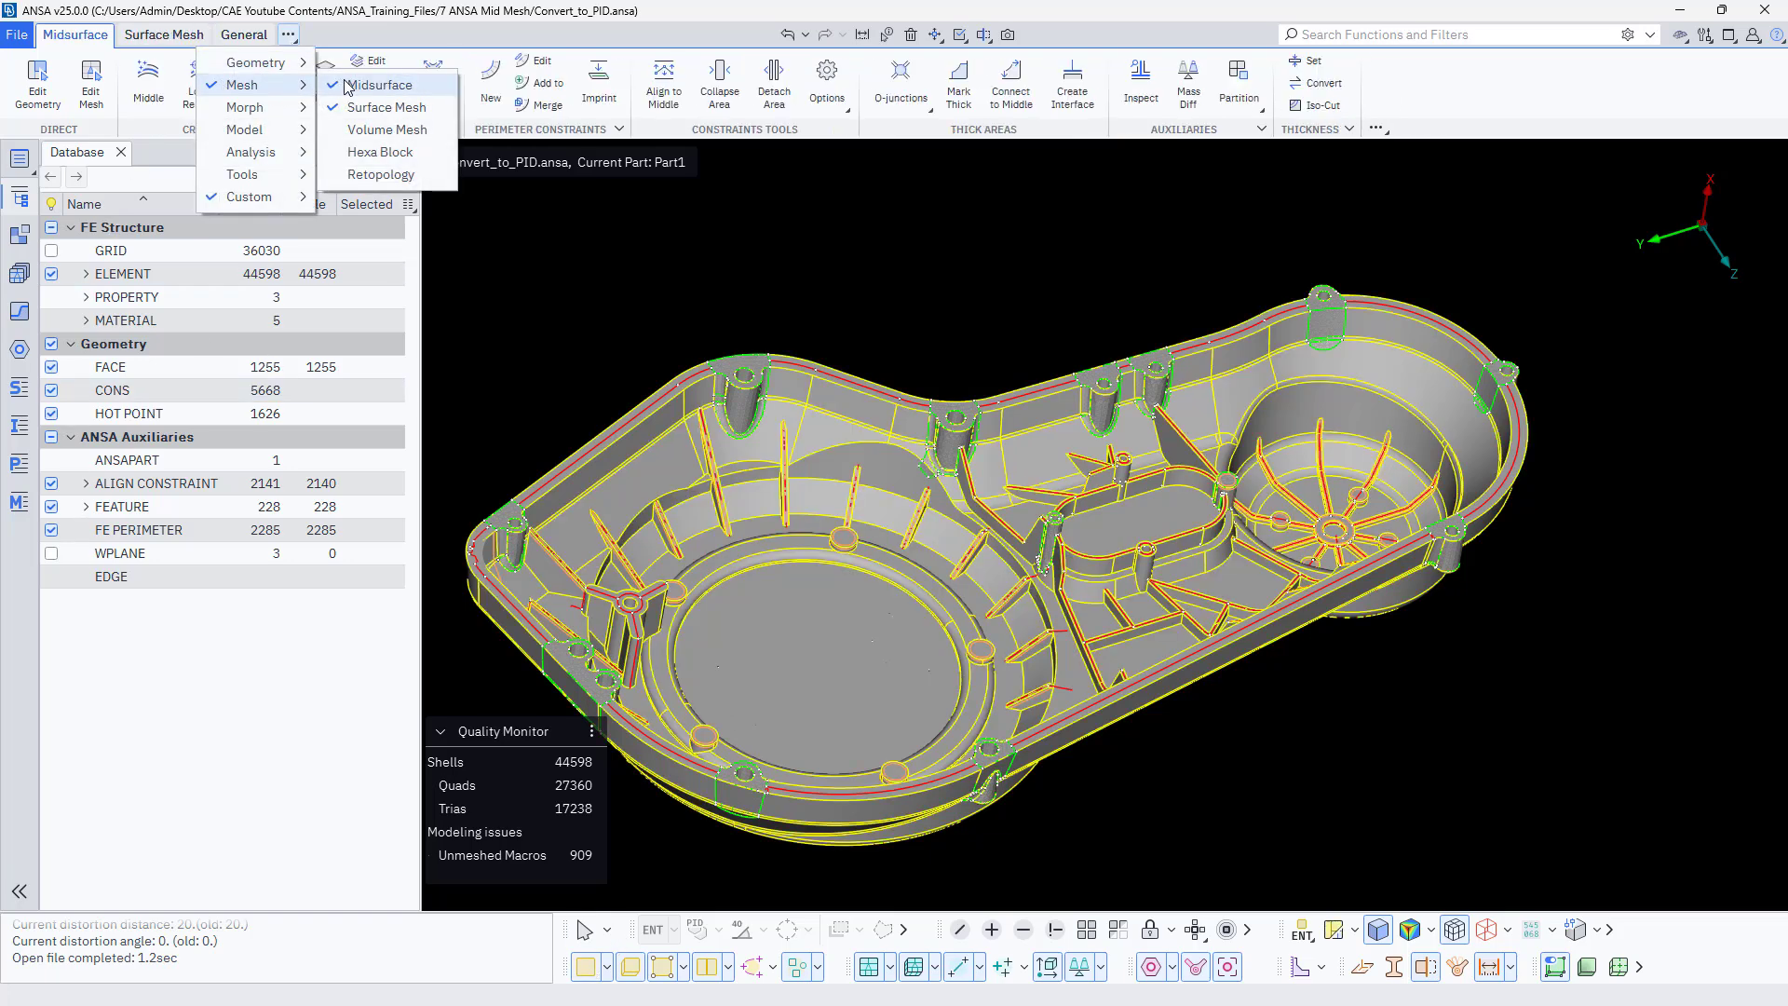
{"action": "left_click", "coordinate": [137, 102]}
{"action": "left_click", "coordinate": [1550, 363]}
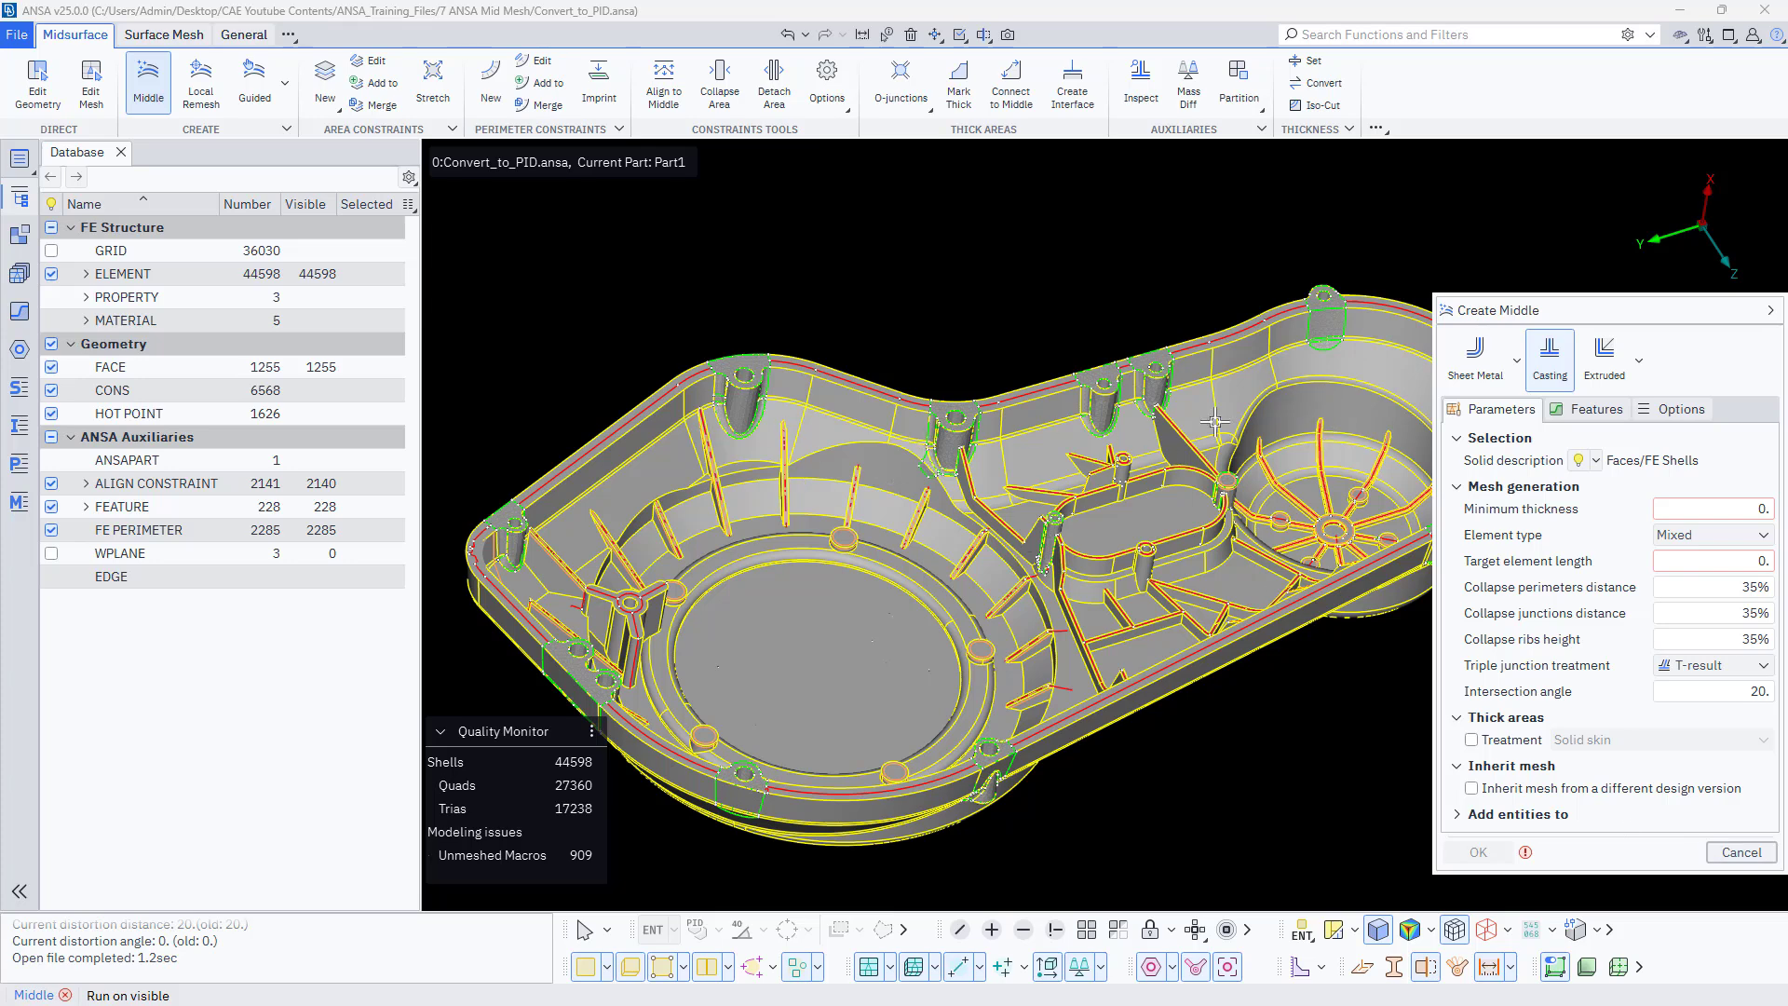
{"action": "left_click", "coordinate": [1739, 852]}
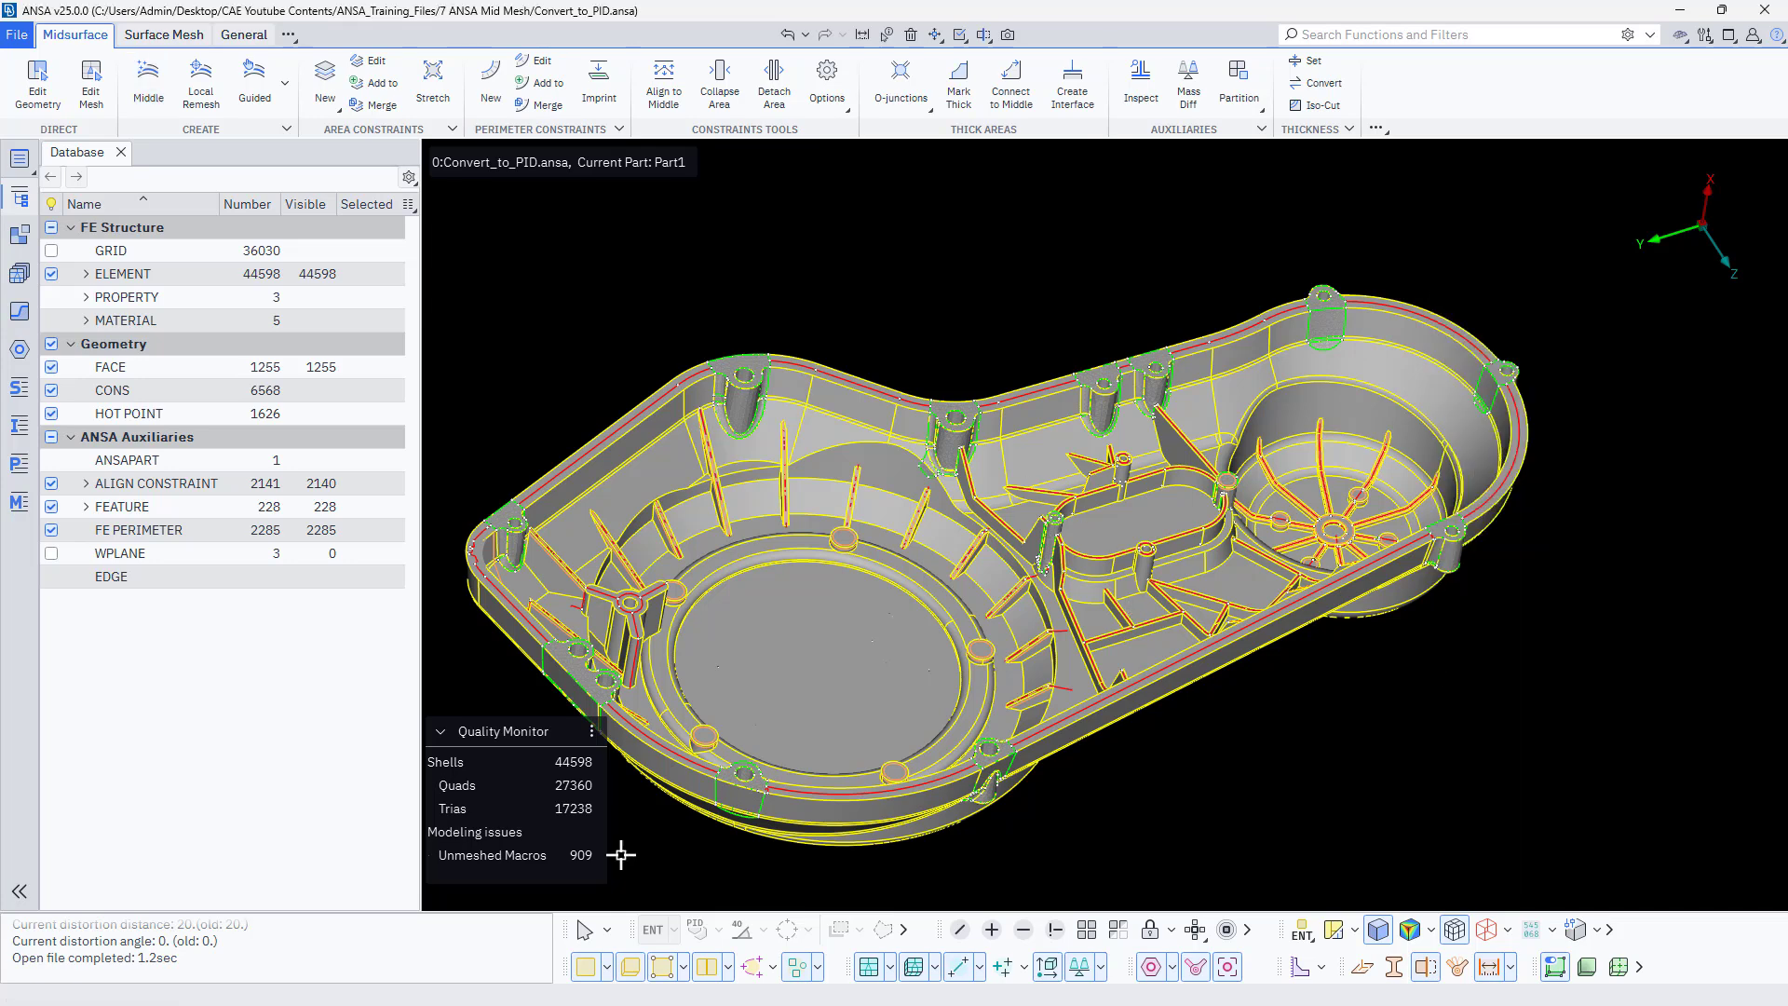
Hide the geometry faces of the housing so that only the midsurface shell mesh is displayed.
{"action": "left_click", "coordinate": [586, 967]}
{"action": "scroll", "coordinate": [811, 647], "scroll_direction": "up", "scroll_amount": 5}
{"action": "scroll", "coordinate": [908, 574], "scroll_direction": "down", "scroll_amount": 4}
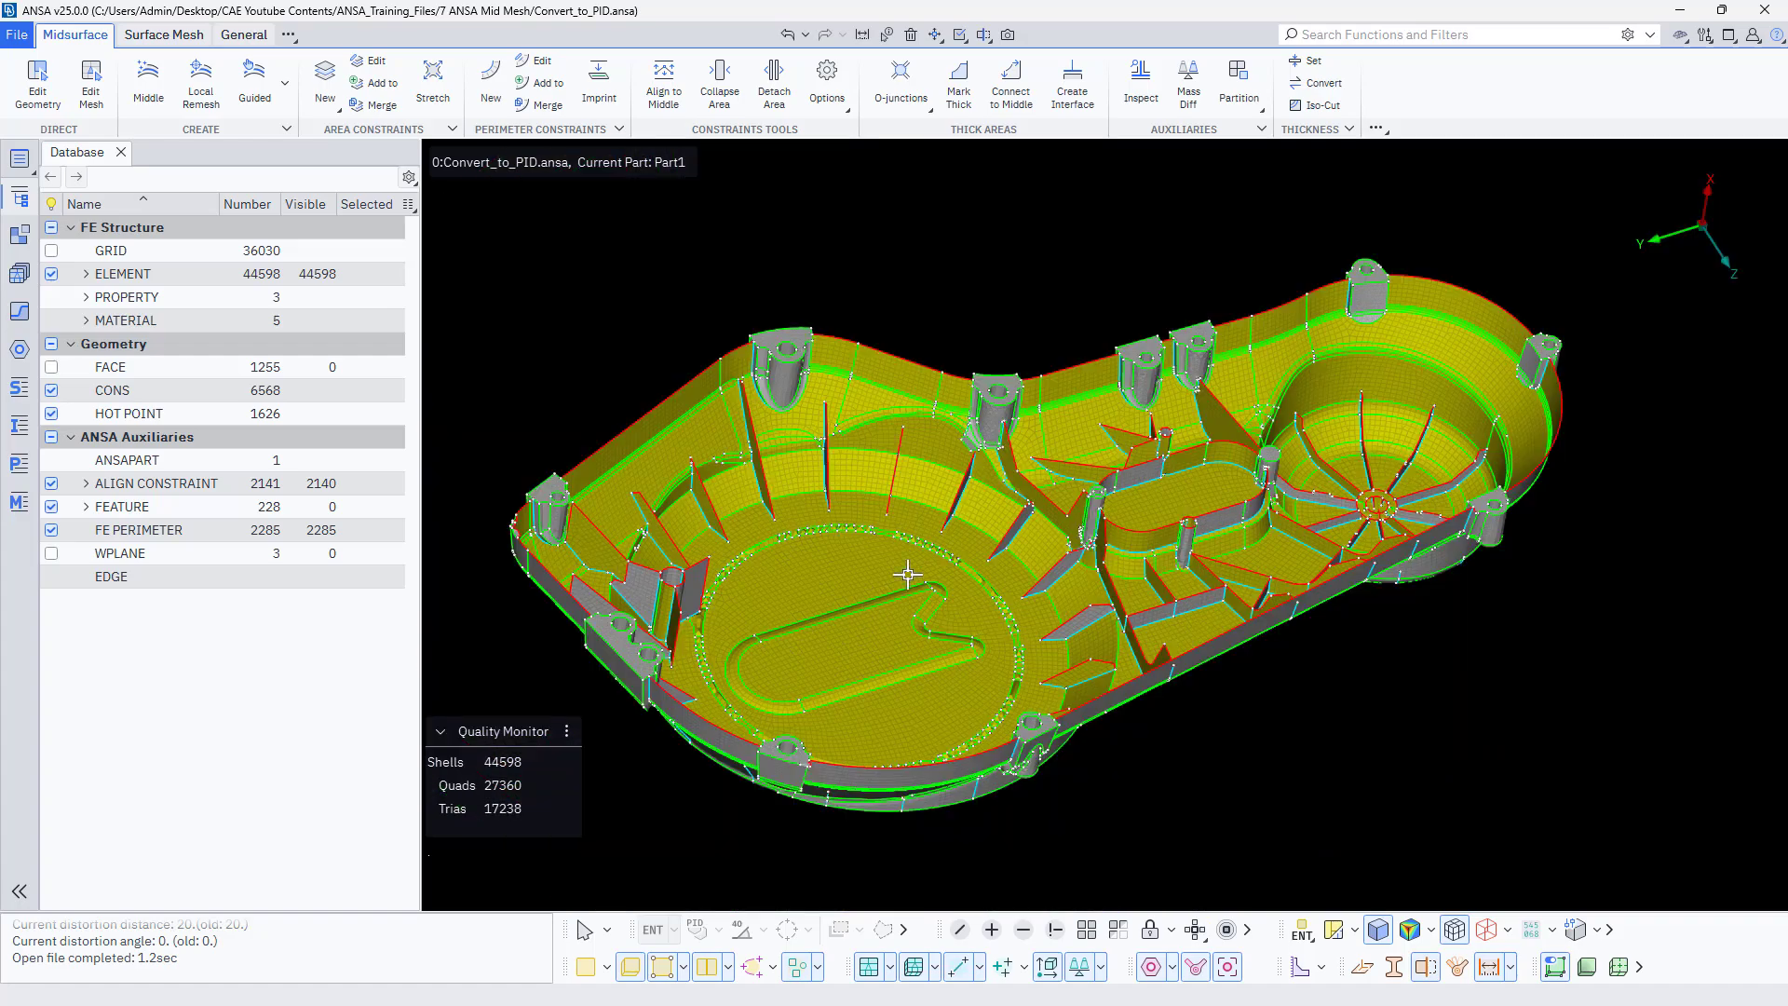
{"action": "middle_click_drag", "start_coordinate": [964, 534], "coordinate": [916, 582], "text": "ctrl"}
{"action": "left_click_drag", "start_coordinate": [916, 582], "coordinate": [974, 537], "text": "ctrl"}
Colour the midsurface mesh by PID to distinguish the properties of the bosses, ribs and walls.
{"action": "left_click", "coordinate": [1317, 946]}
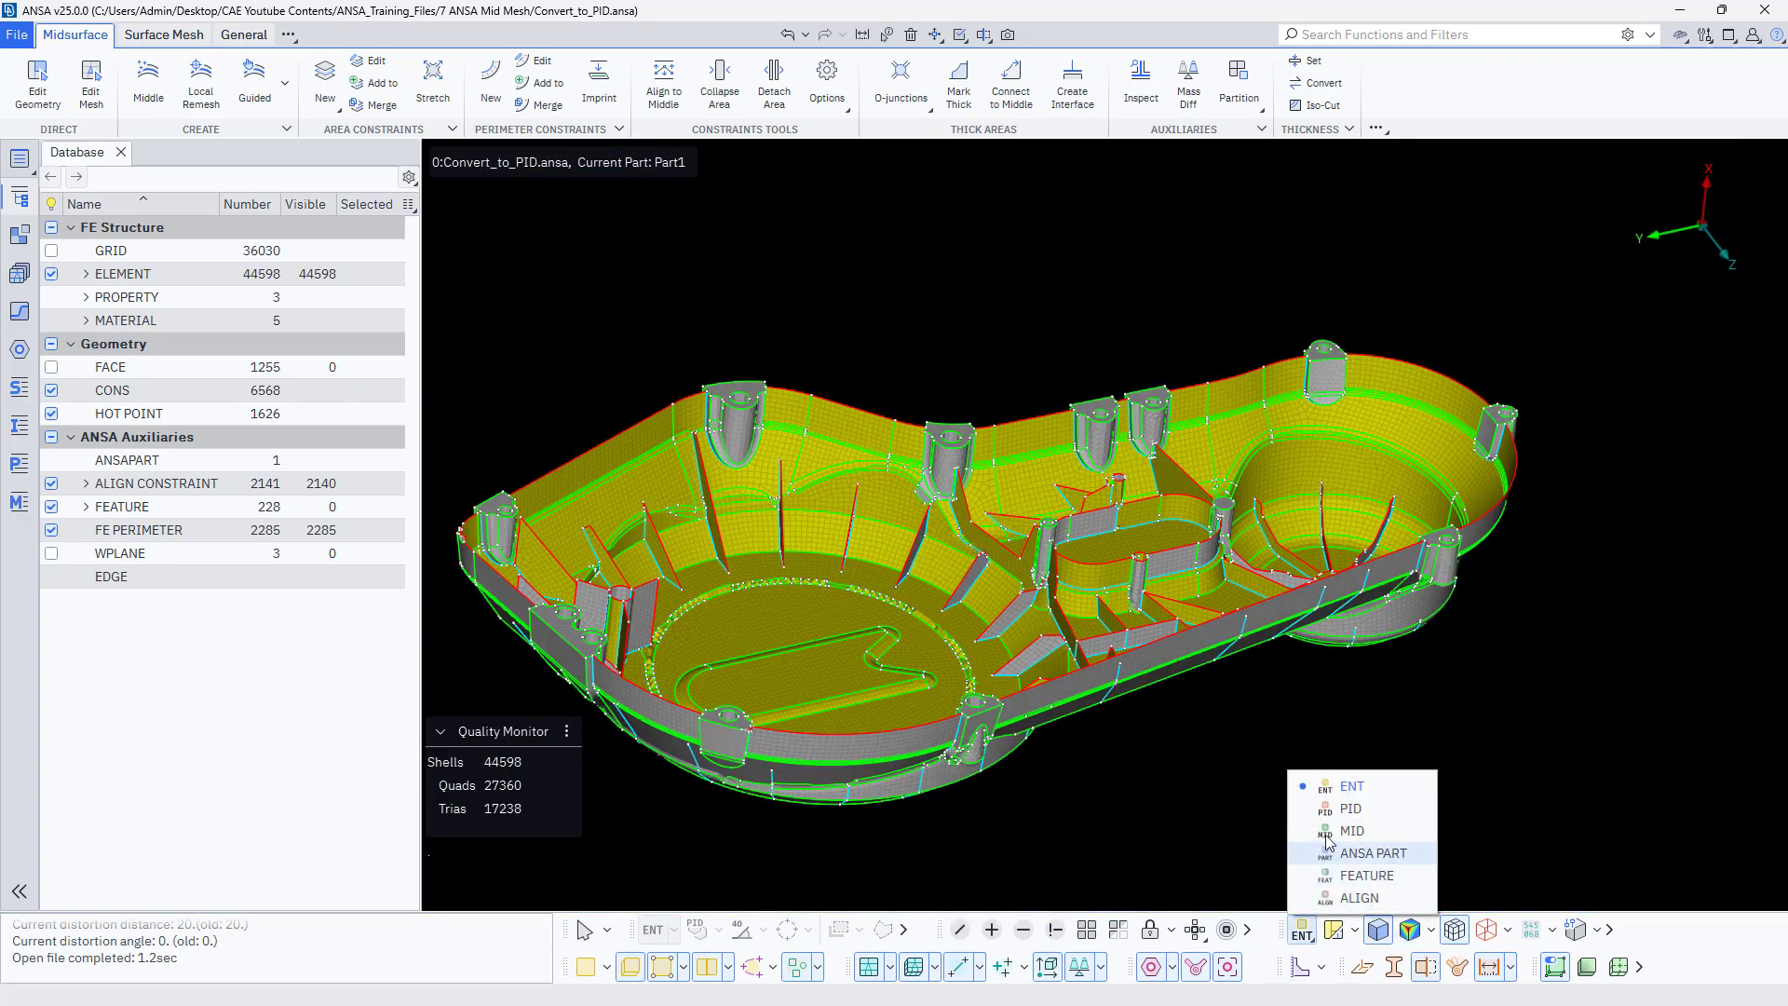
{"action": "left_click", "coordinate": [1336, 812]}
{"action": "scroll", "coordinate": [927, 599], "scroll_direction": "up", "scroll_amount": 5}
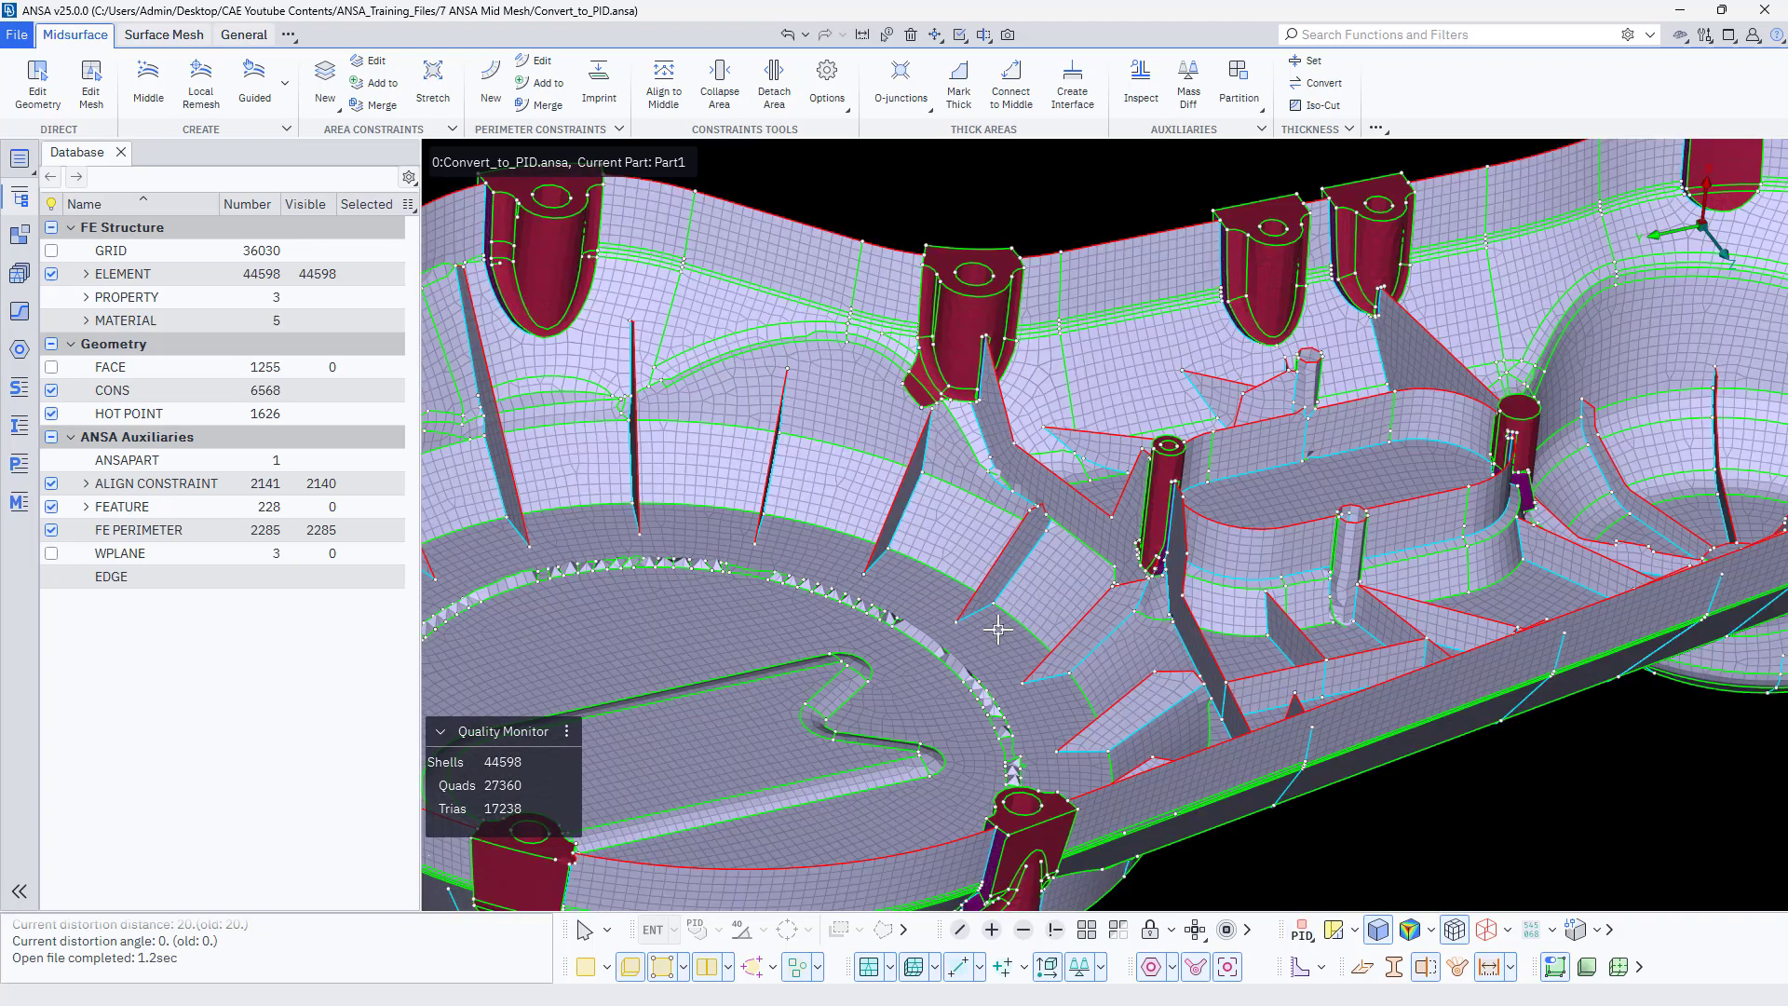
{"action": "scroll", "coordinate": [1007, 705], "scroll_direction": "down", "scroll_amount": 5}
{"action": "left_click_drag", "start_coordinate": [1007, 705], "coordinate": [1032, 732], "text": "ctrl"}
{"action": "scroll", "coordinate": [859, 493], "scroll_direction": "up", "scroll_amount": 4}
{"action": "scroll", "coordinate": [863, 491], "scroll_direction": "down", "scroll_amount": 4}
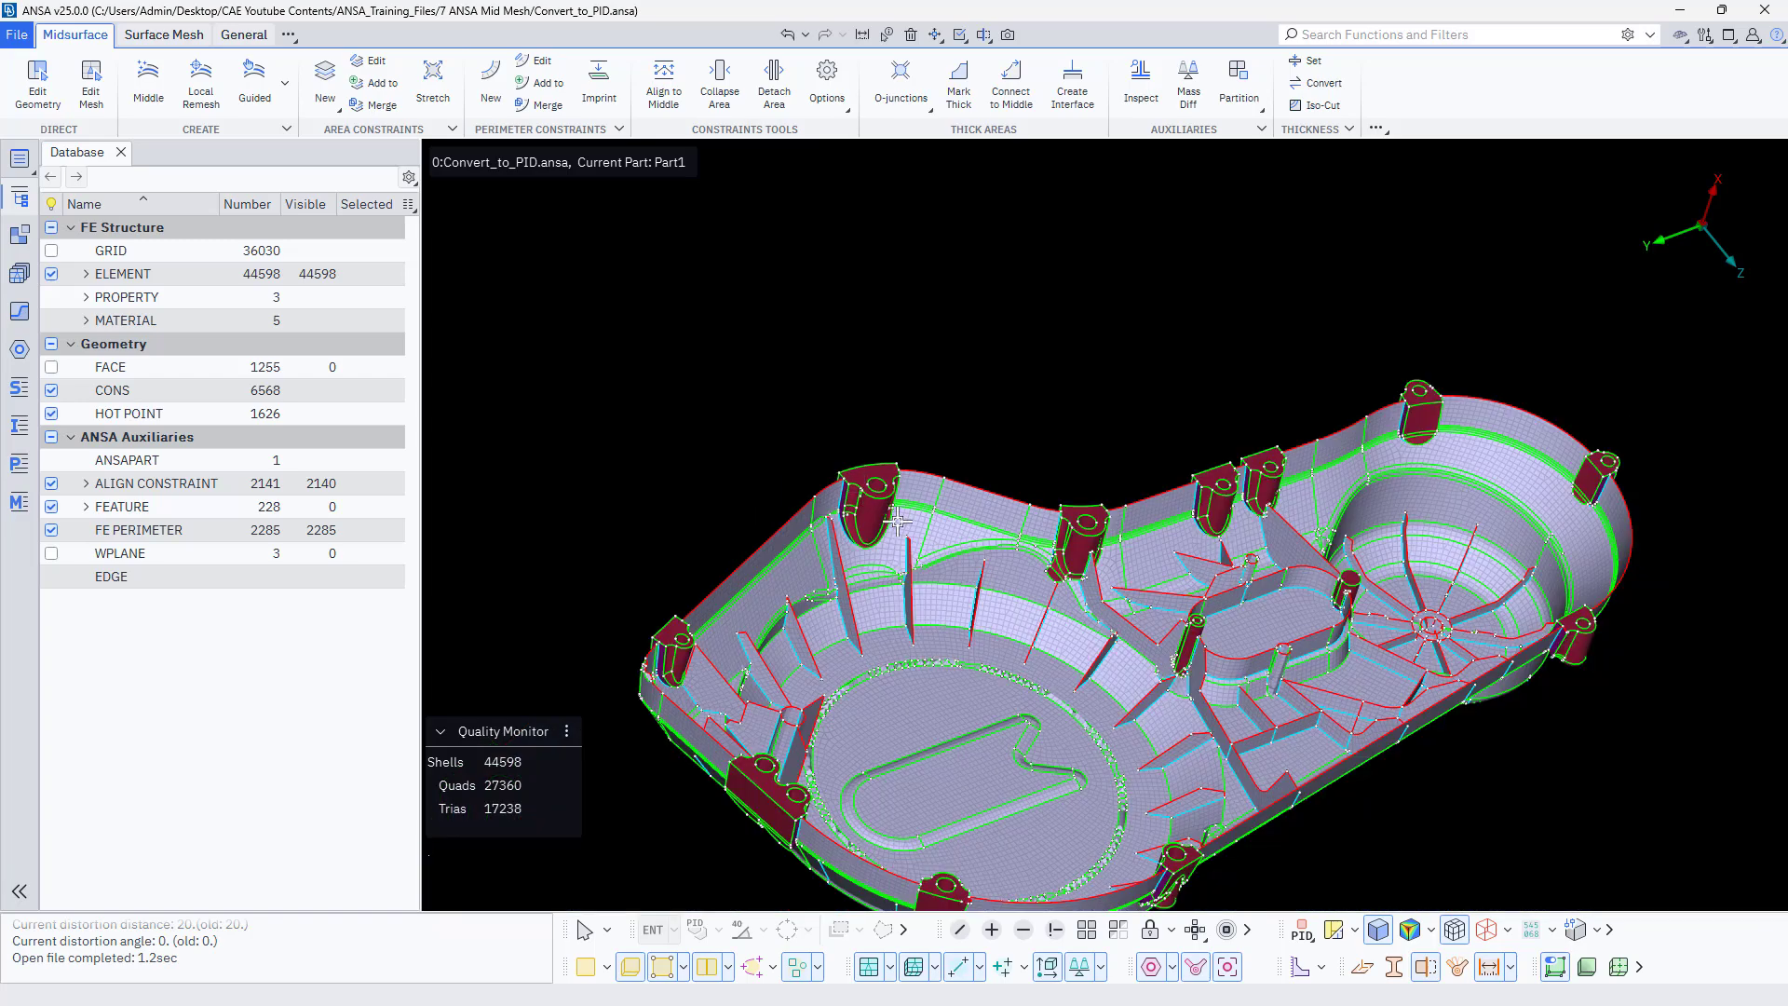
{"action": "left_click_drag", "start_coordinate": [888, 513], "coordinate": [865, 498], "text": "ctrl"}
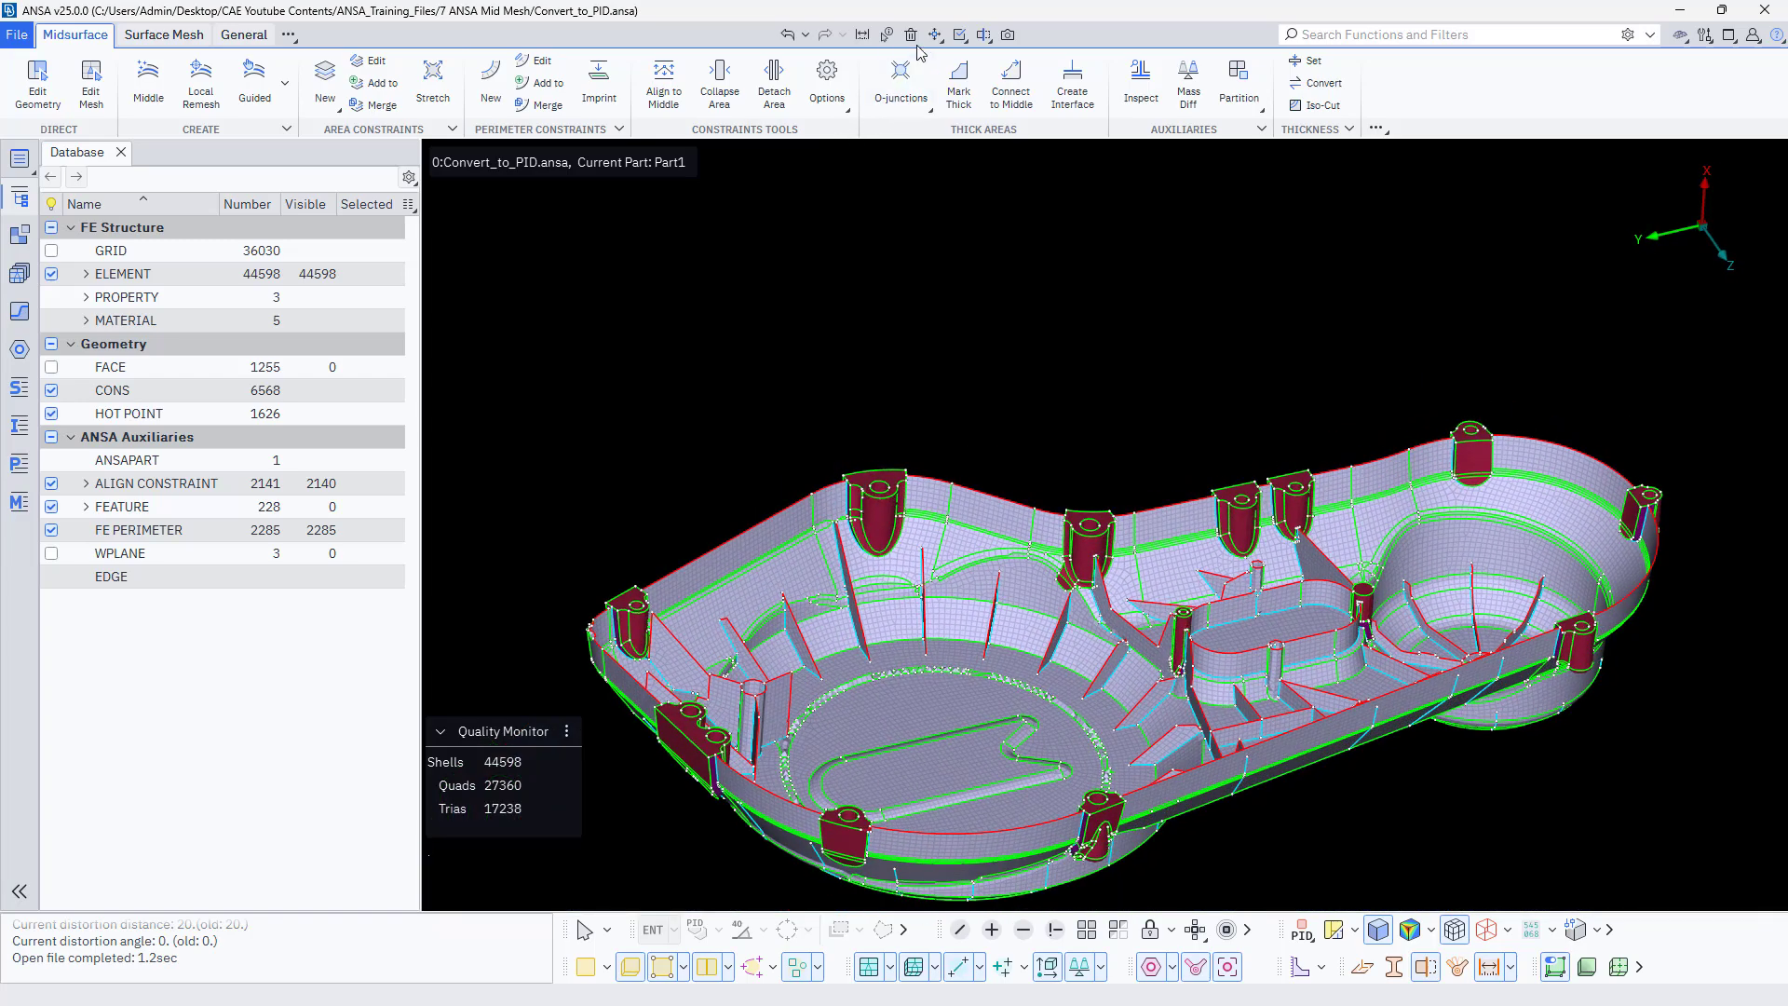
Display the shell mesh as an element thickness contour using EL.THICK.
{"action": "left_click", "coordinate": [1432, 930]}
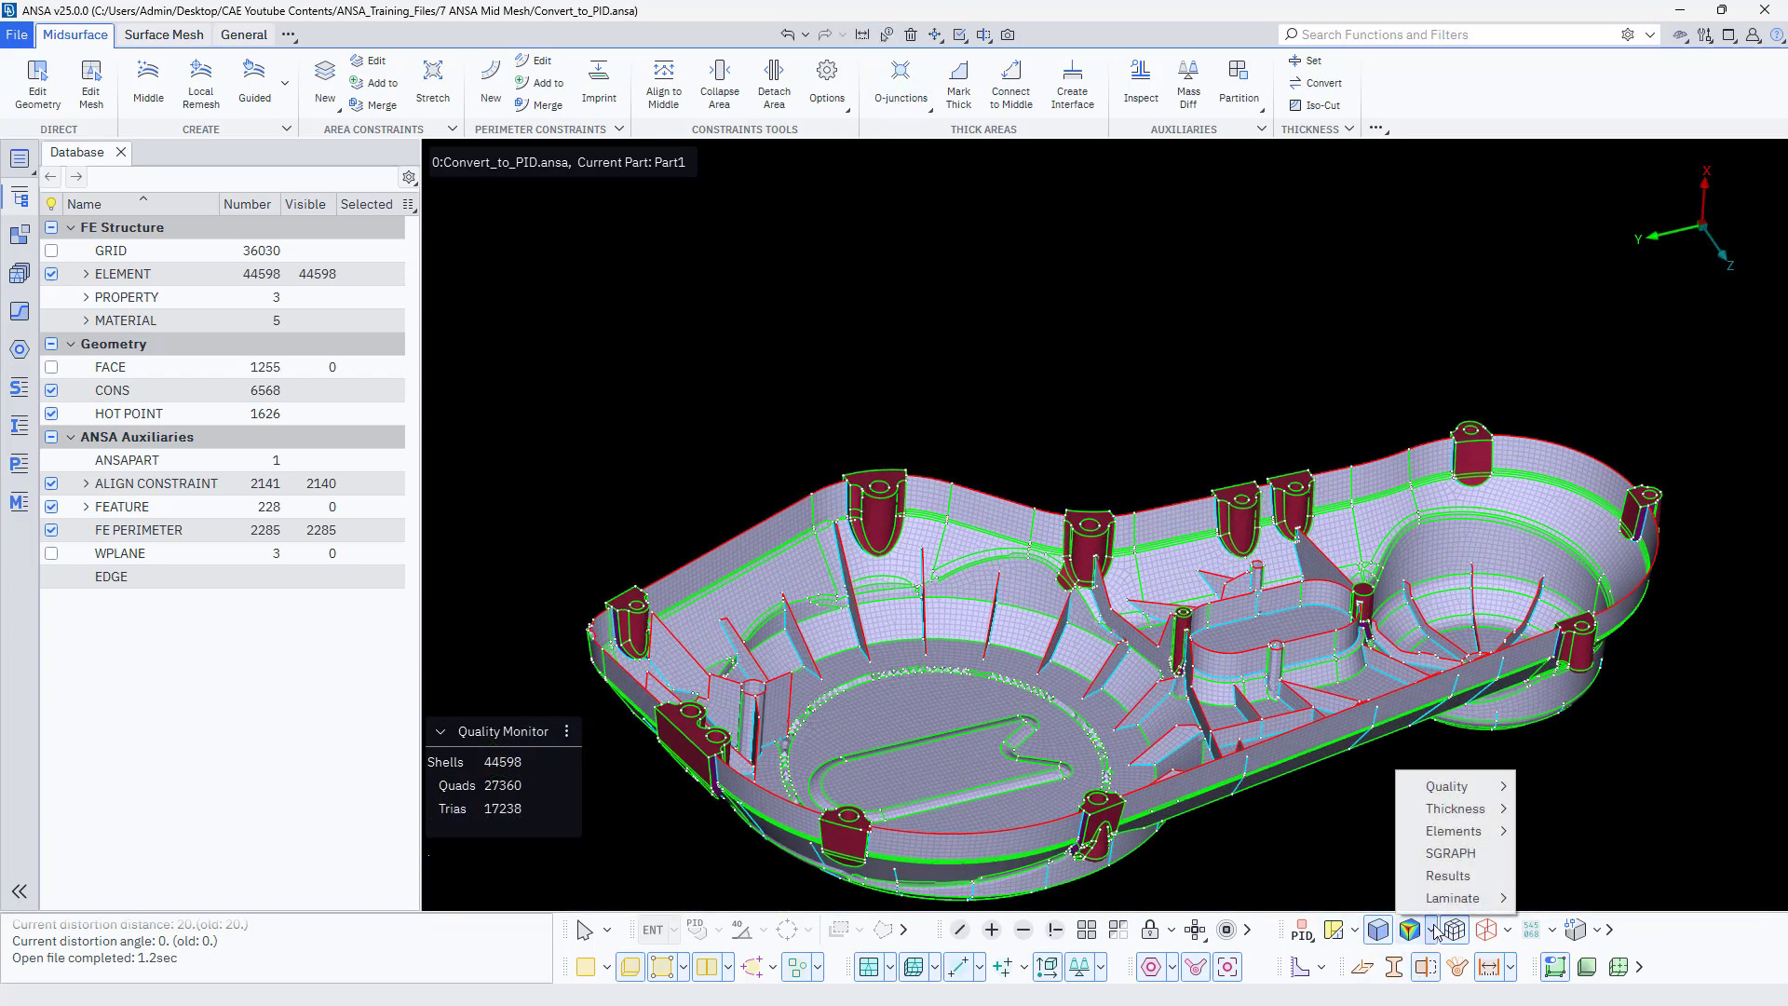
{"action": "mouse_move", "coordinate": [1430, 806]}
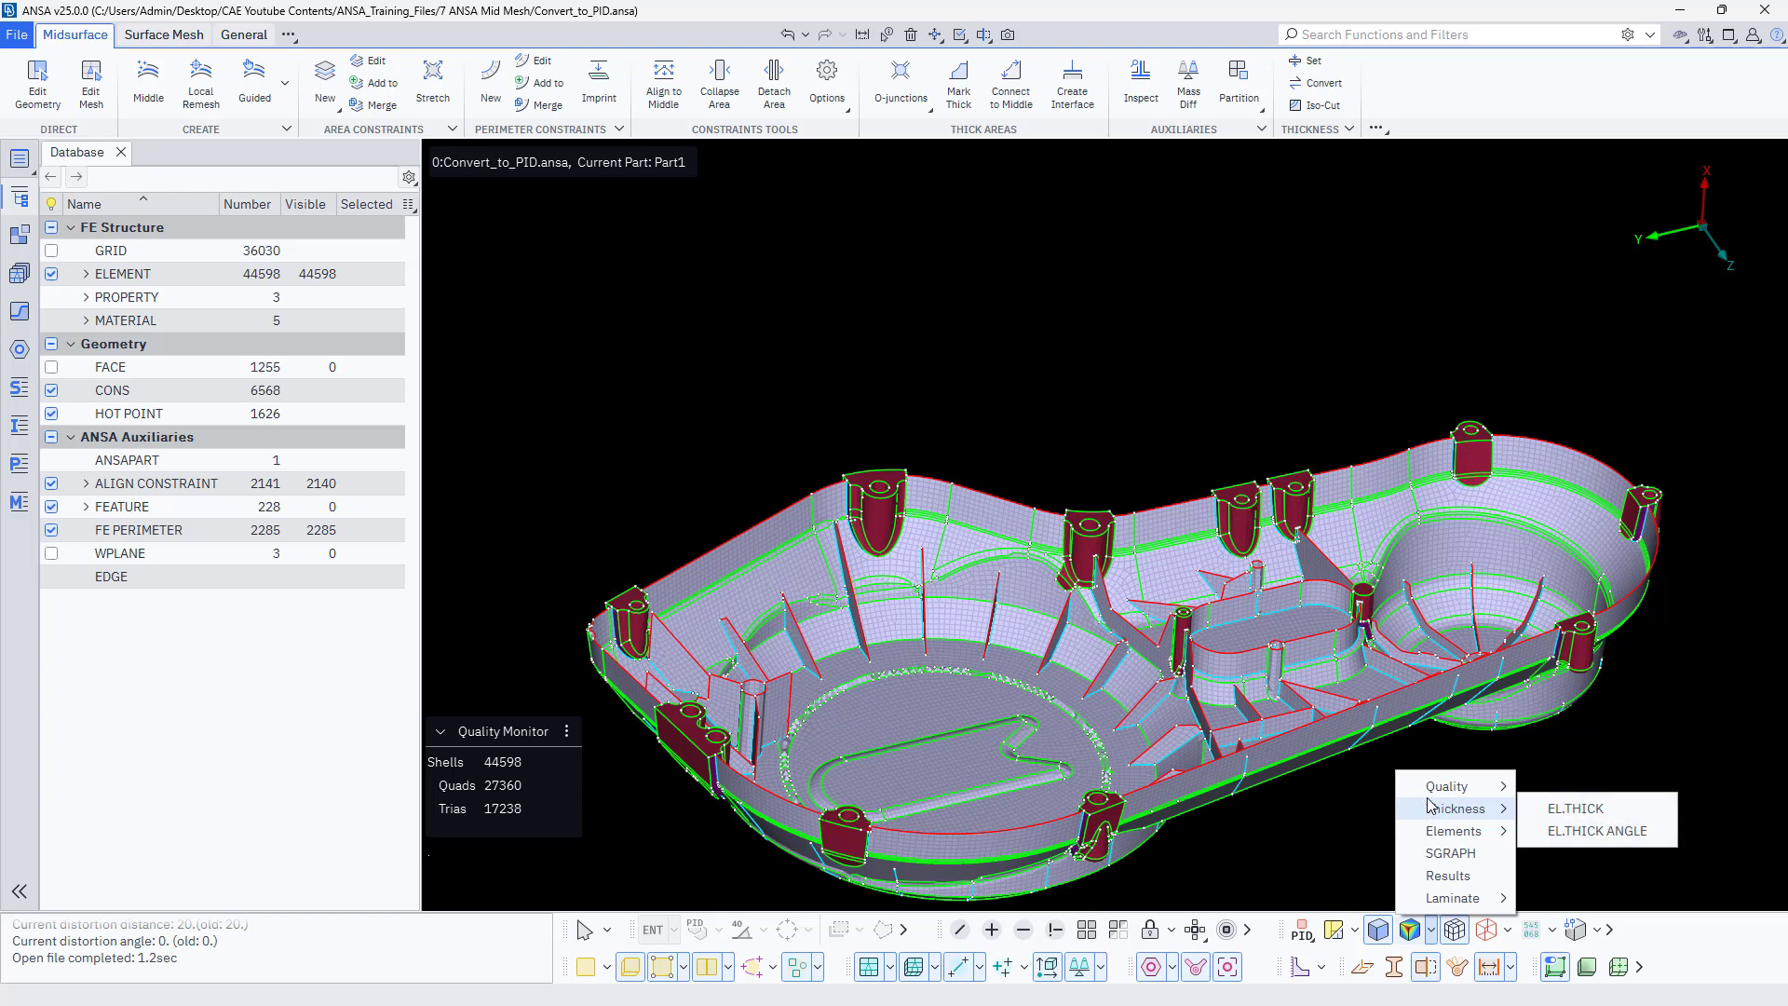
{"action": "left_click", "coordinate": [1541, 819]}
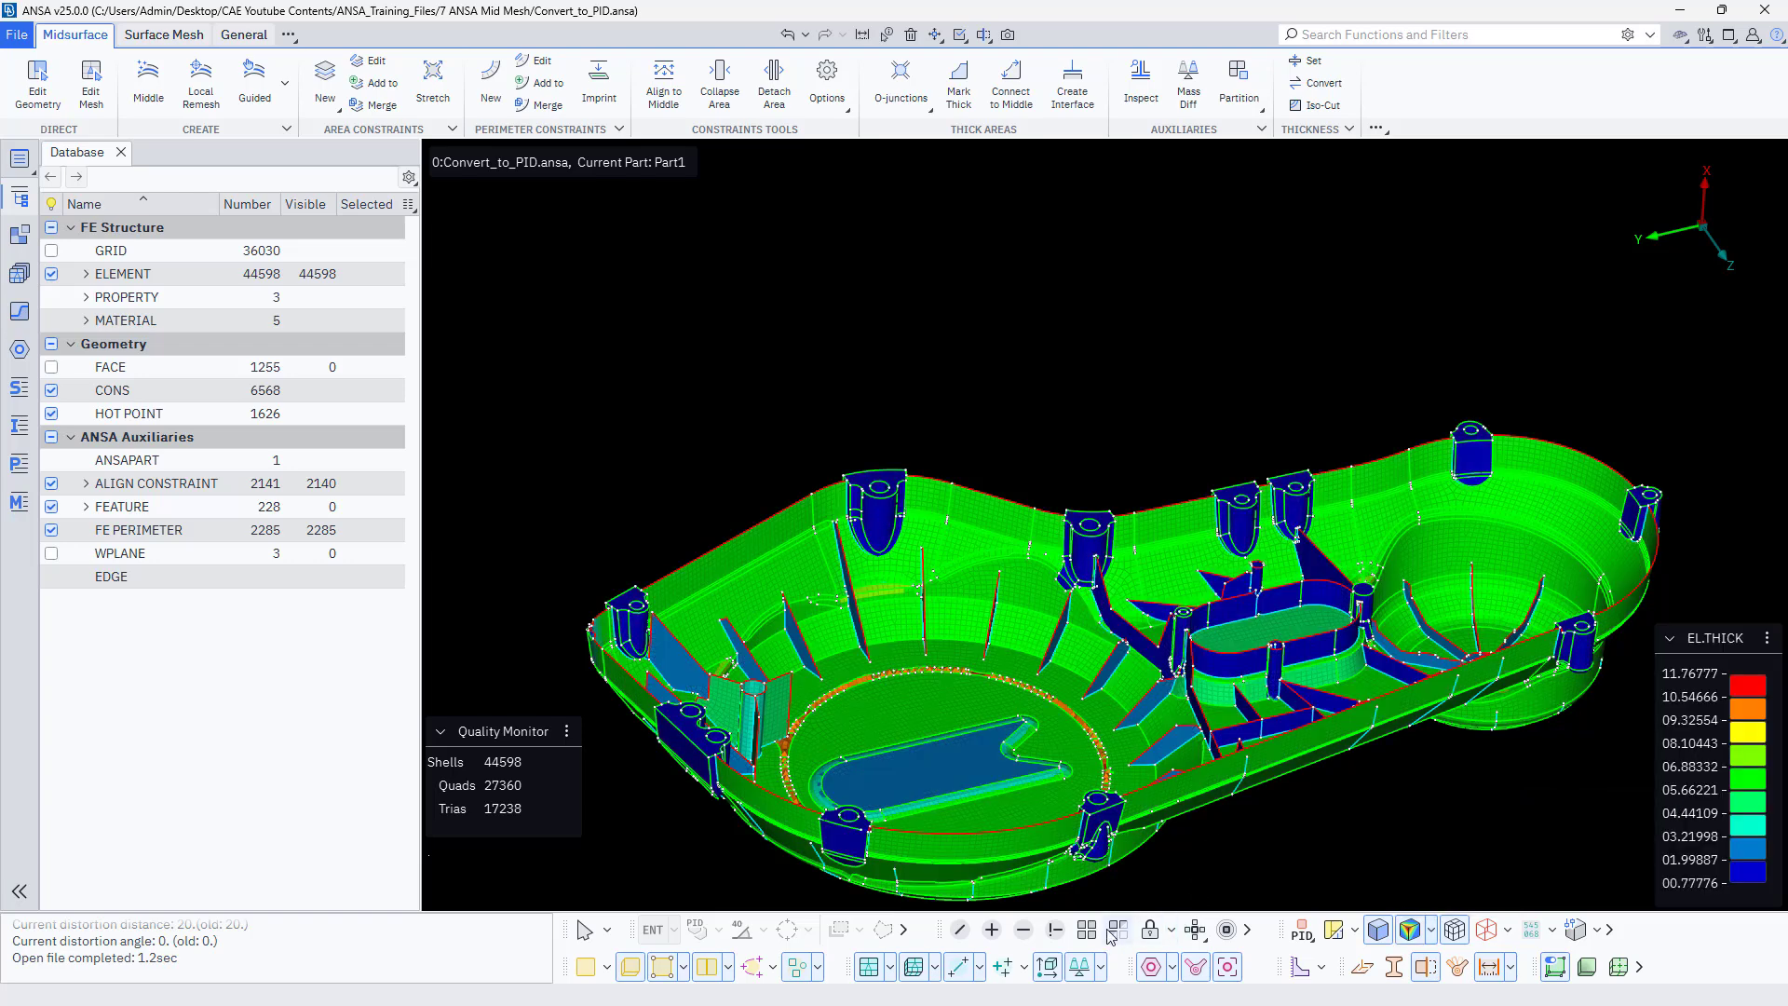
Start the entity info tool and examine the element thickness contour across the housing's walls, bosses and ribs.
{"action": "left_click", "coordinate": [887, 34]}
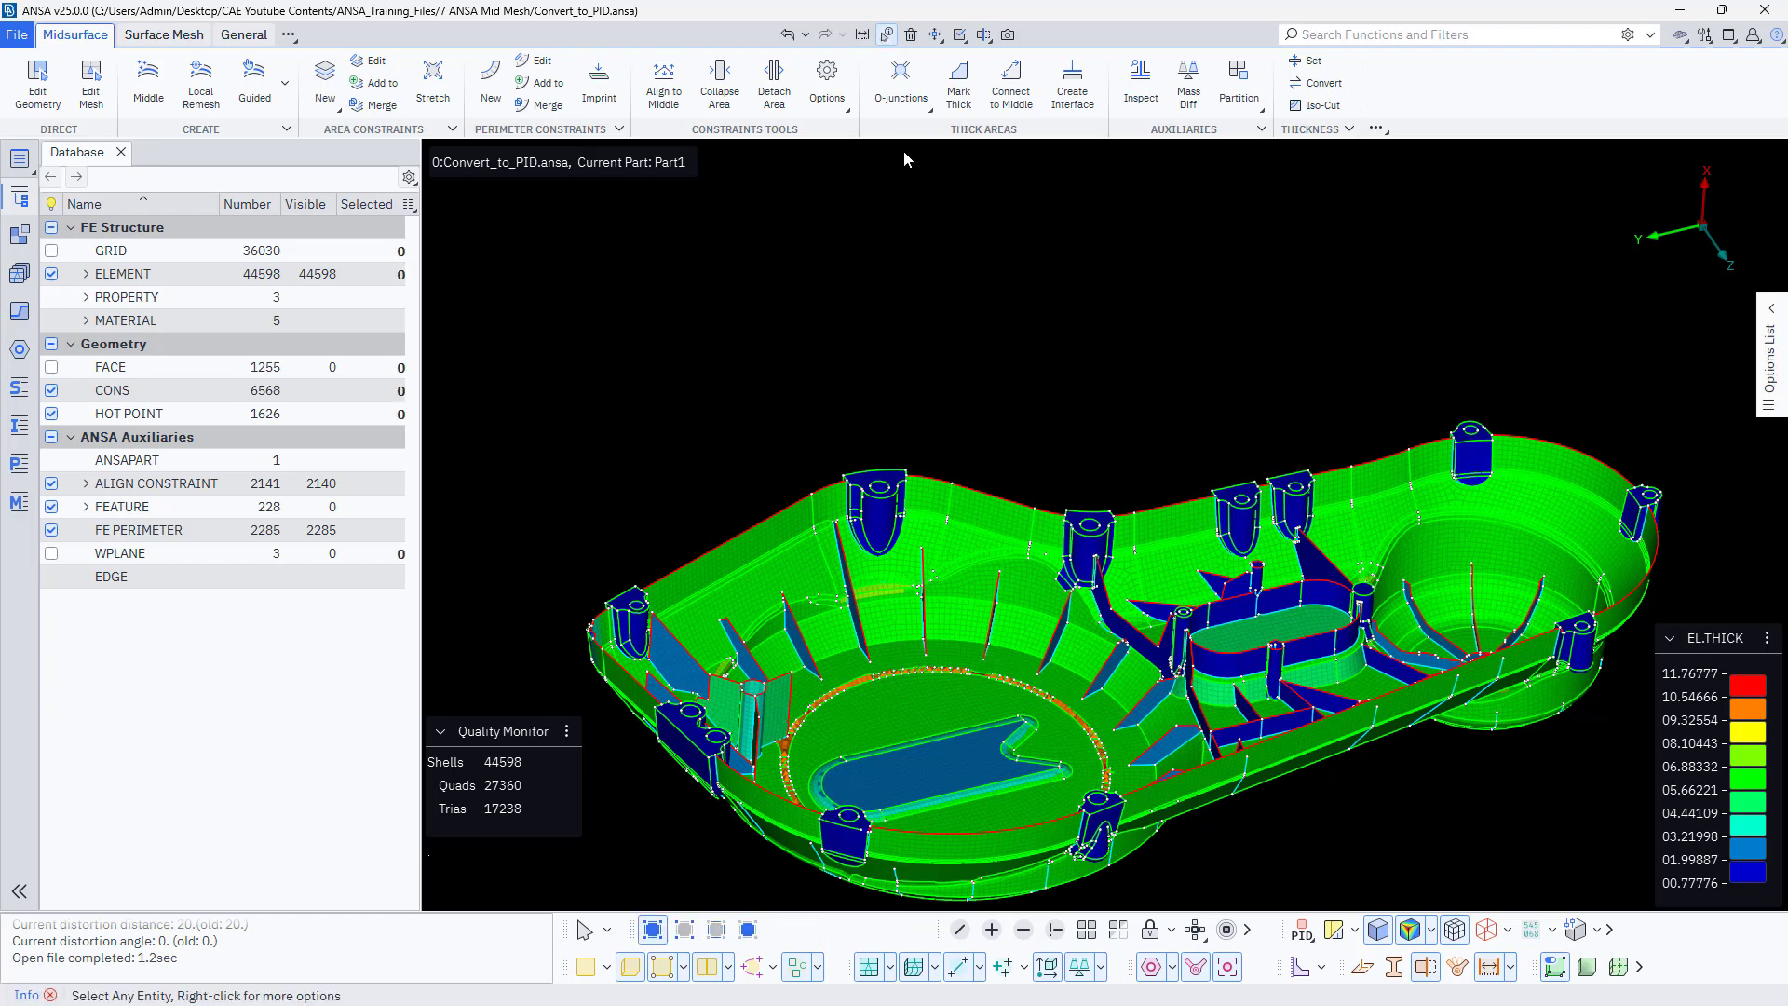
{"action": "scroll", "coordinate": [946, 518], "scroll_direction": "up", "scroll_amount": 5}
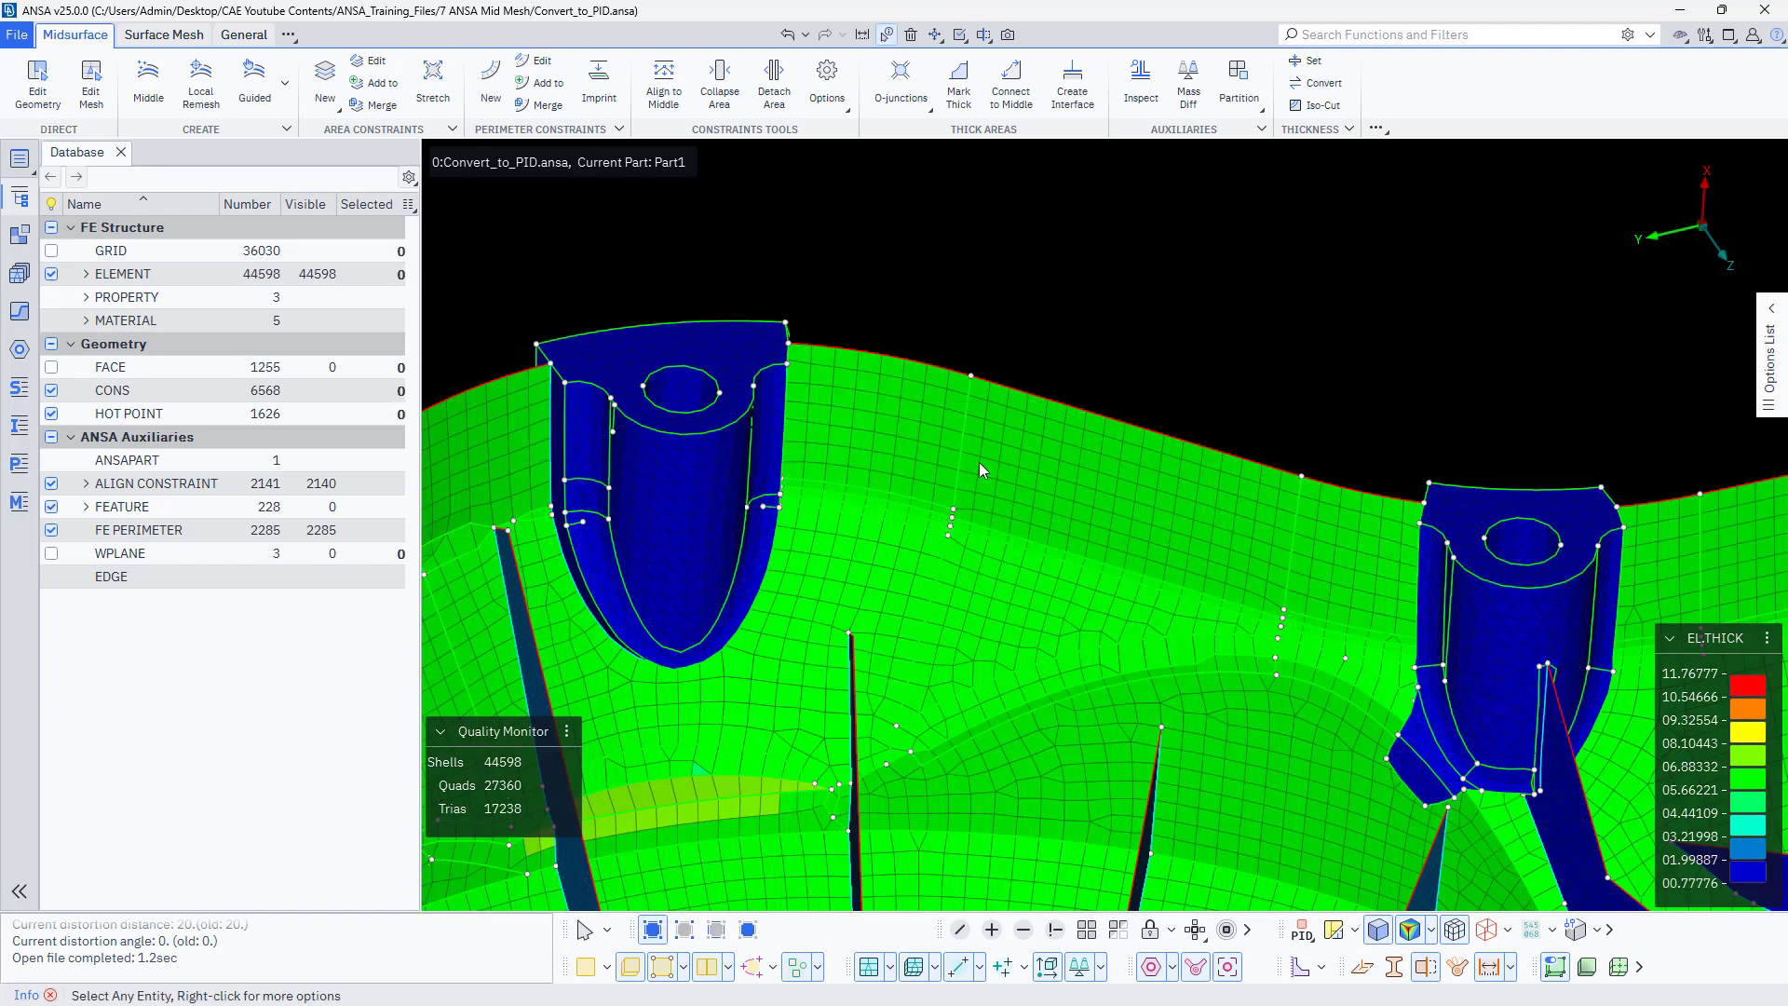
{"action": "scroll", "coordinate": [1064, 750], "scroll_direction": "down", "scroll_amount": 5}
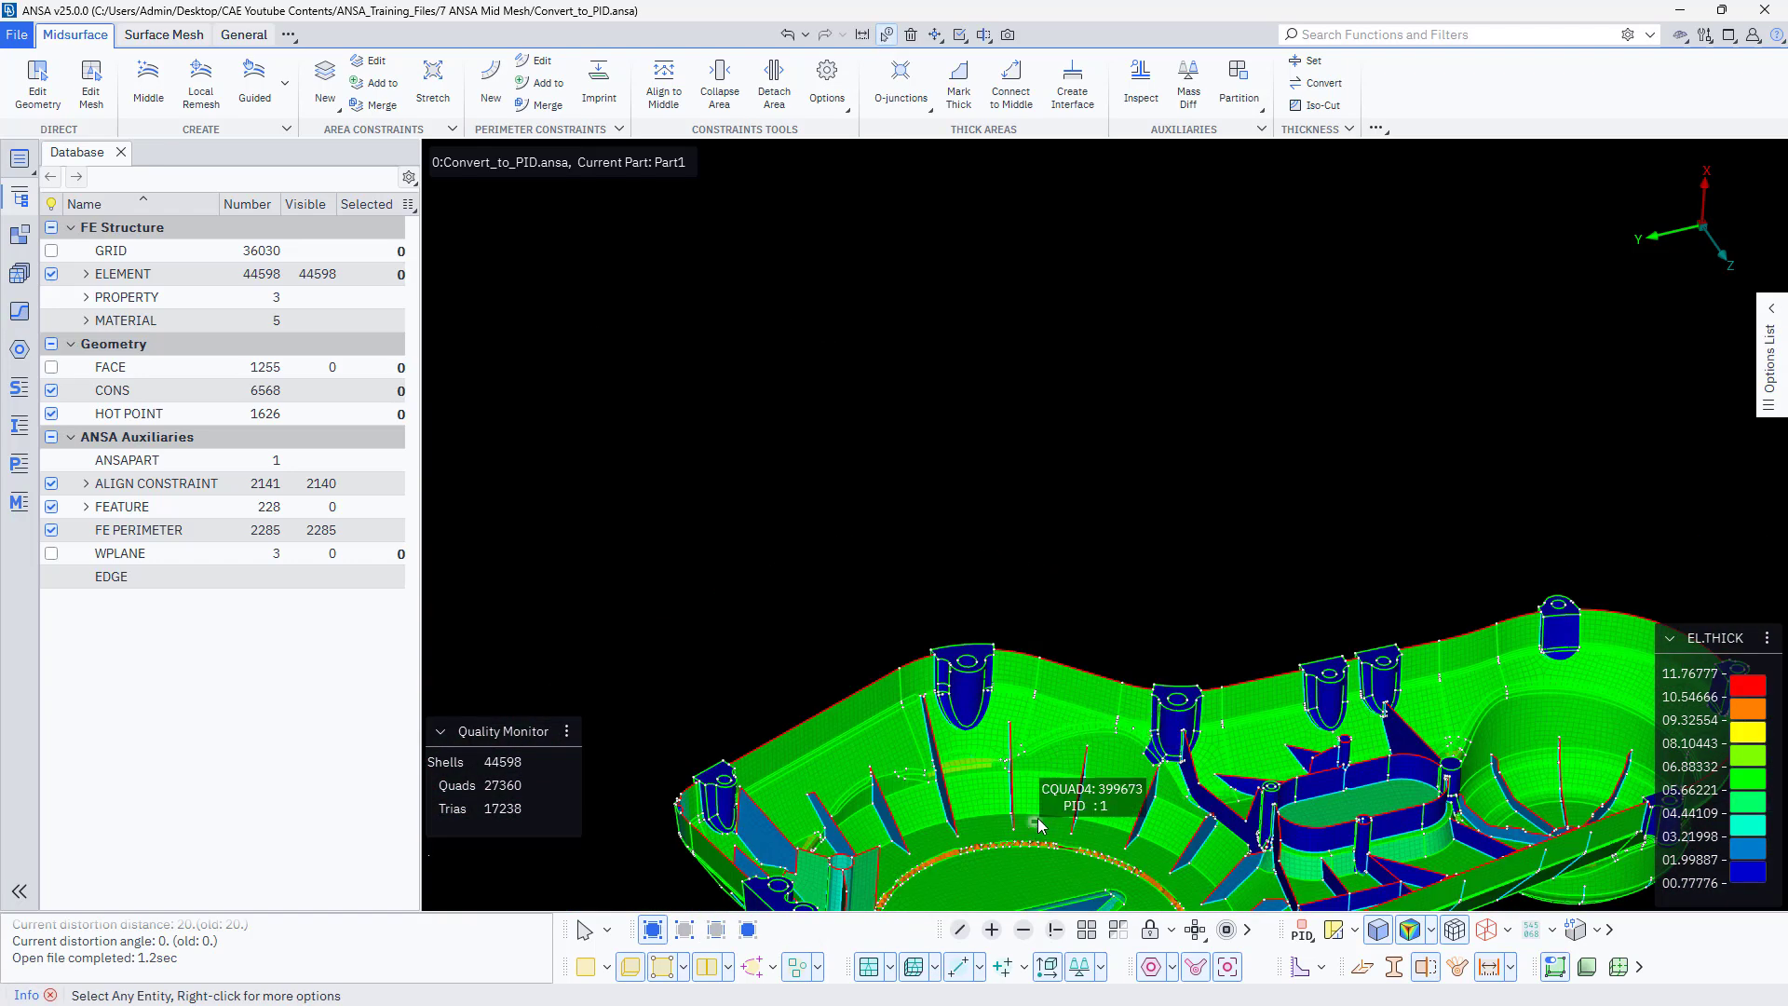
{"action": "scroll", "coordinate": [1025, 823], "scroll_direction": "down", "scroll_amount": 2}
{"action": "scroll", "coordinate": [1252, 777], "scroll_direction": "up", "scroll_amount": 5}
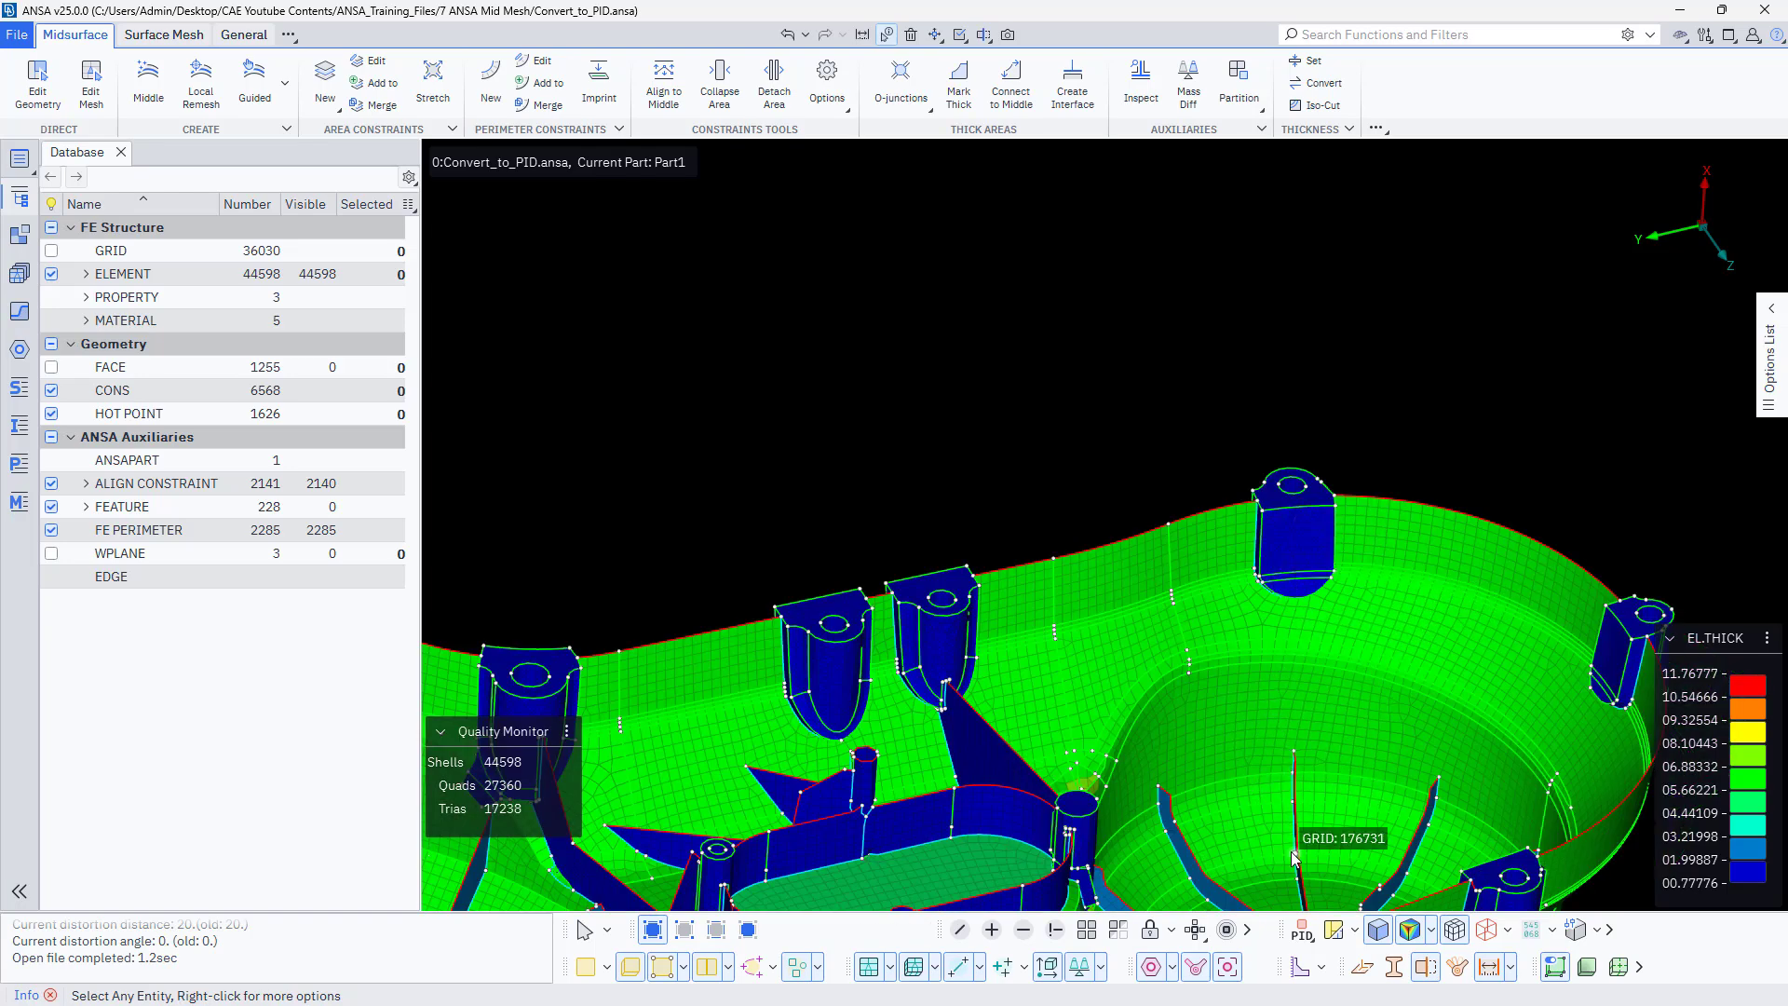
{"action": "left_click_drag", "start_coordinate": [1181, 855], "coordinate": [1197, 857], "text": "ctrl"}
{"action": "scroll", "coordinate": [1262, 726], "scroll_direction": "down", "scroll_amount": 4}
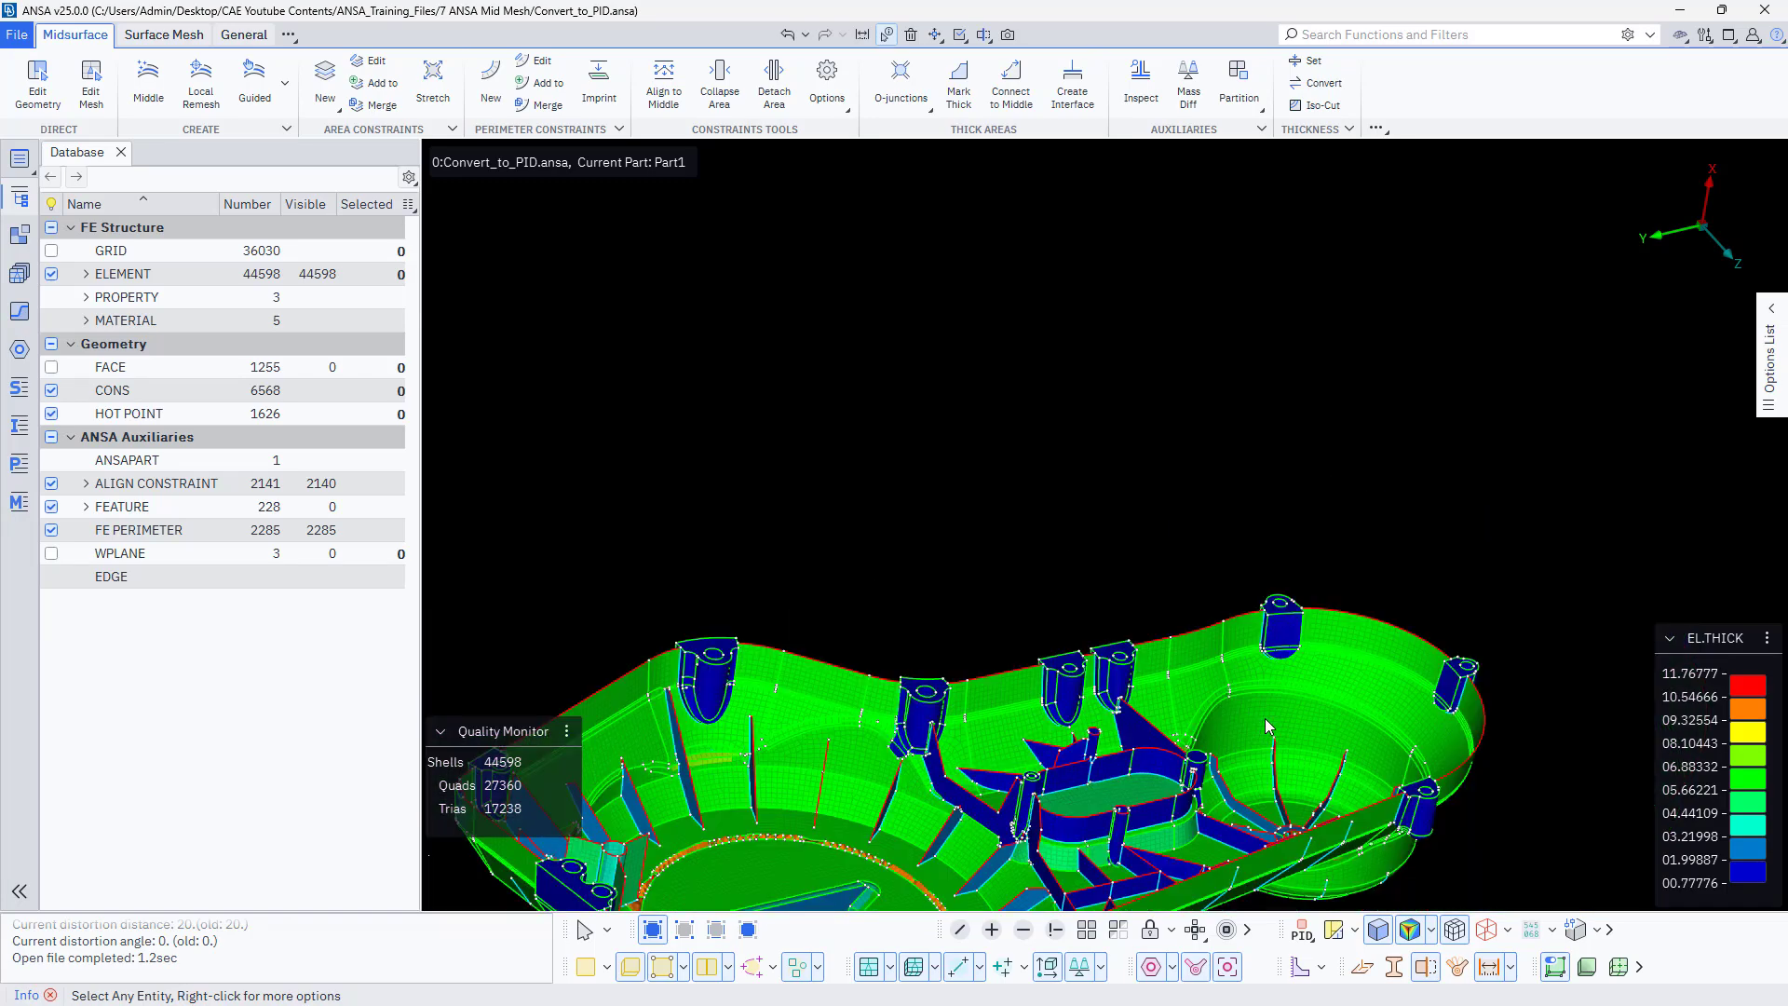
{"action": "middle_click_drag", "start_coordinate": [897, 793], "coordinate": [882, 637], "text": "ctrl"}
{"action": "scroll", "coordinate": [902, 642], "scroll_direction": "up", "scroll_amount": 4}
{"action": "scroll", "coordinate": [911, 639], "scroll_direction": "down", "scroll_amount": 4}
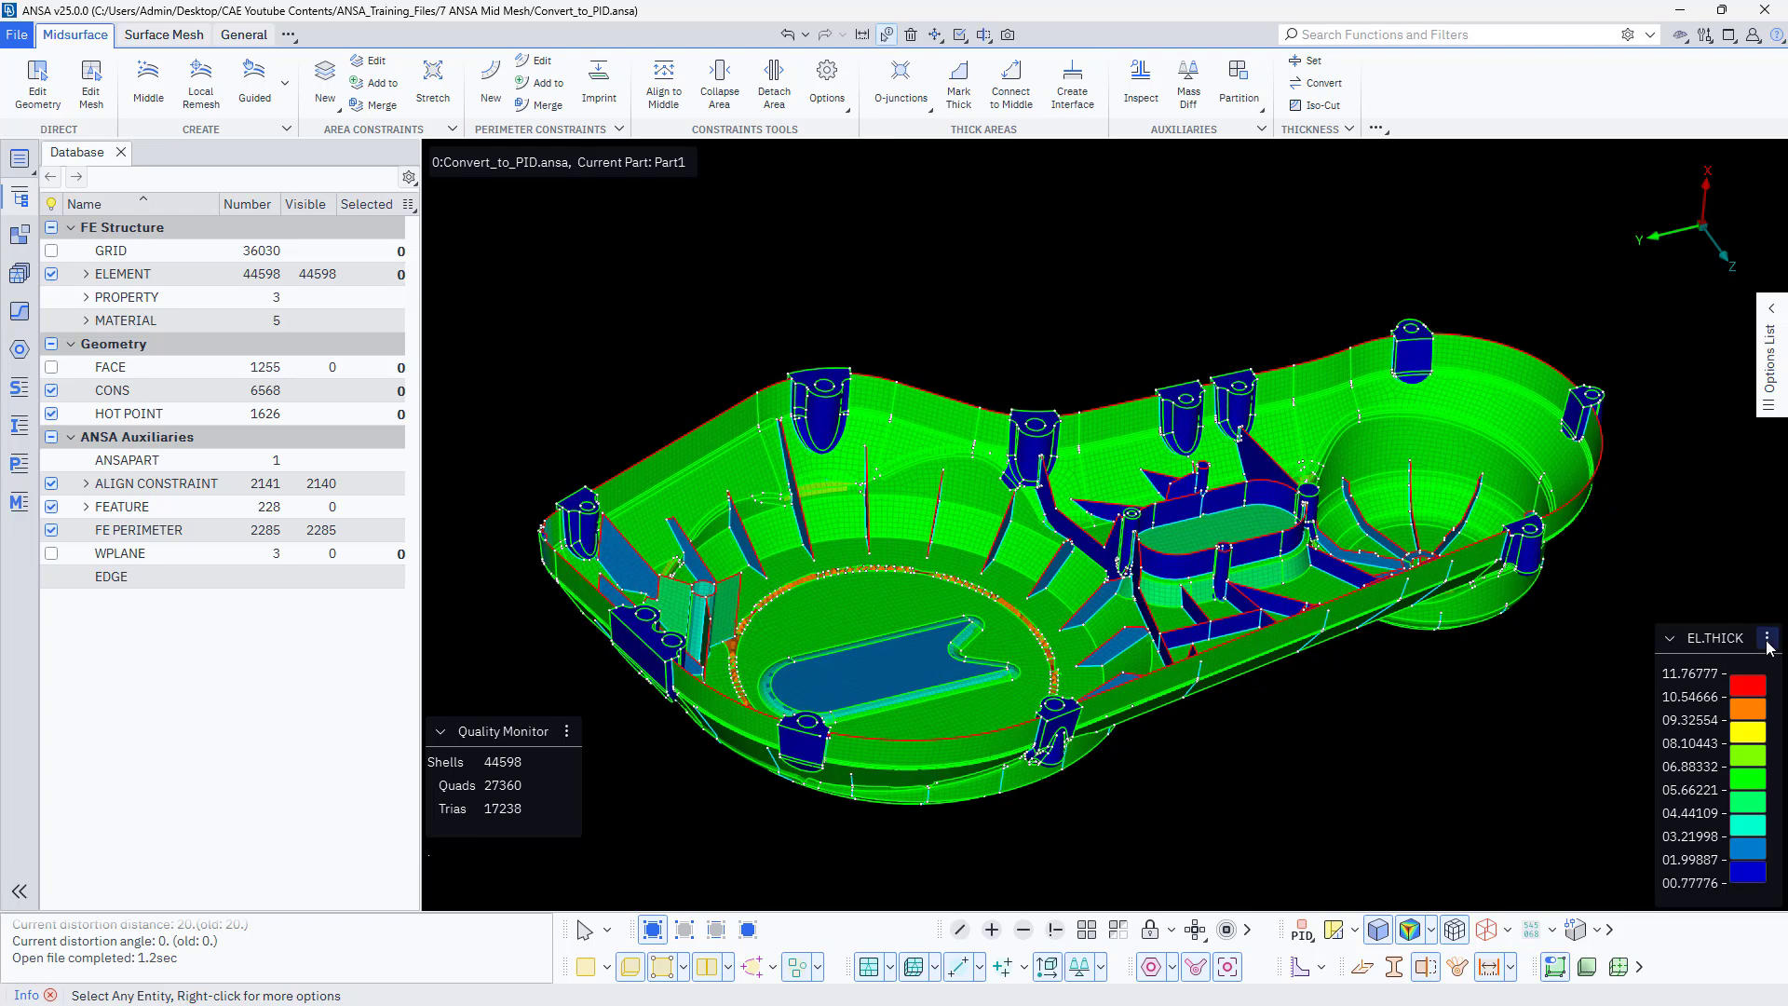
Set the thickness colour bar limits to User min-max from 0 to 8 with 8 total colours, and apply.
{"action": "left_click", "coordinate": [1767, 638]}
{"action": "left_click", "coordinate": [1646, 710]}
{"action": "left_click", "coordinate": [1561, 454]}
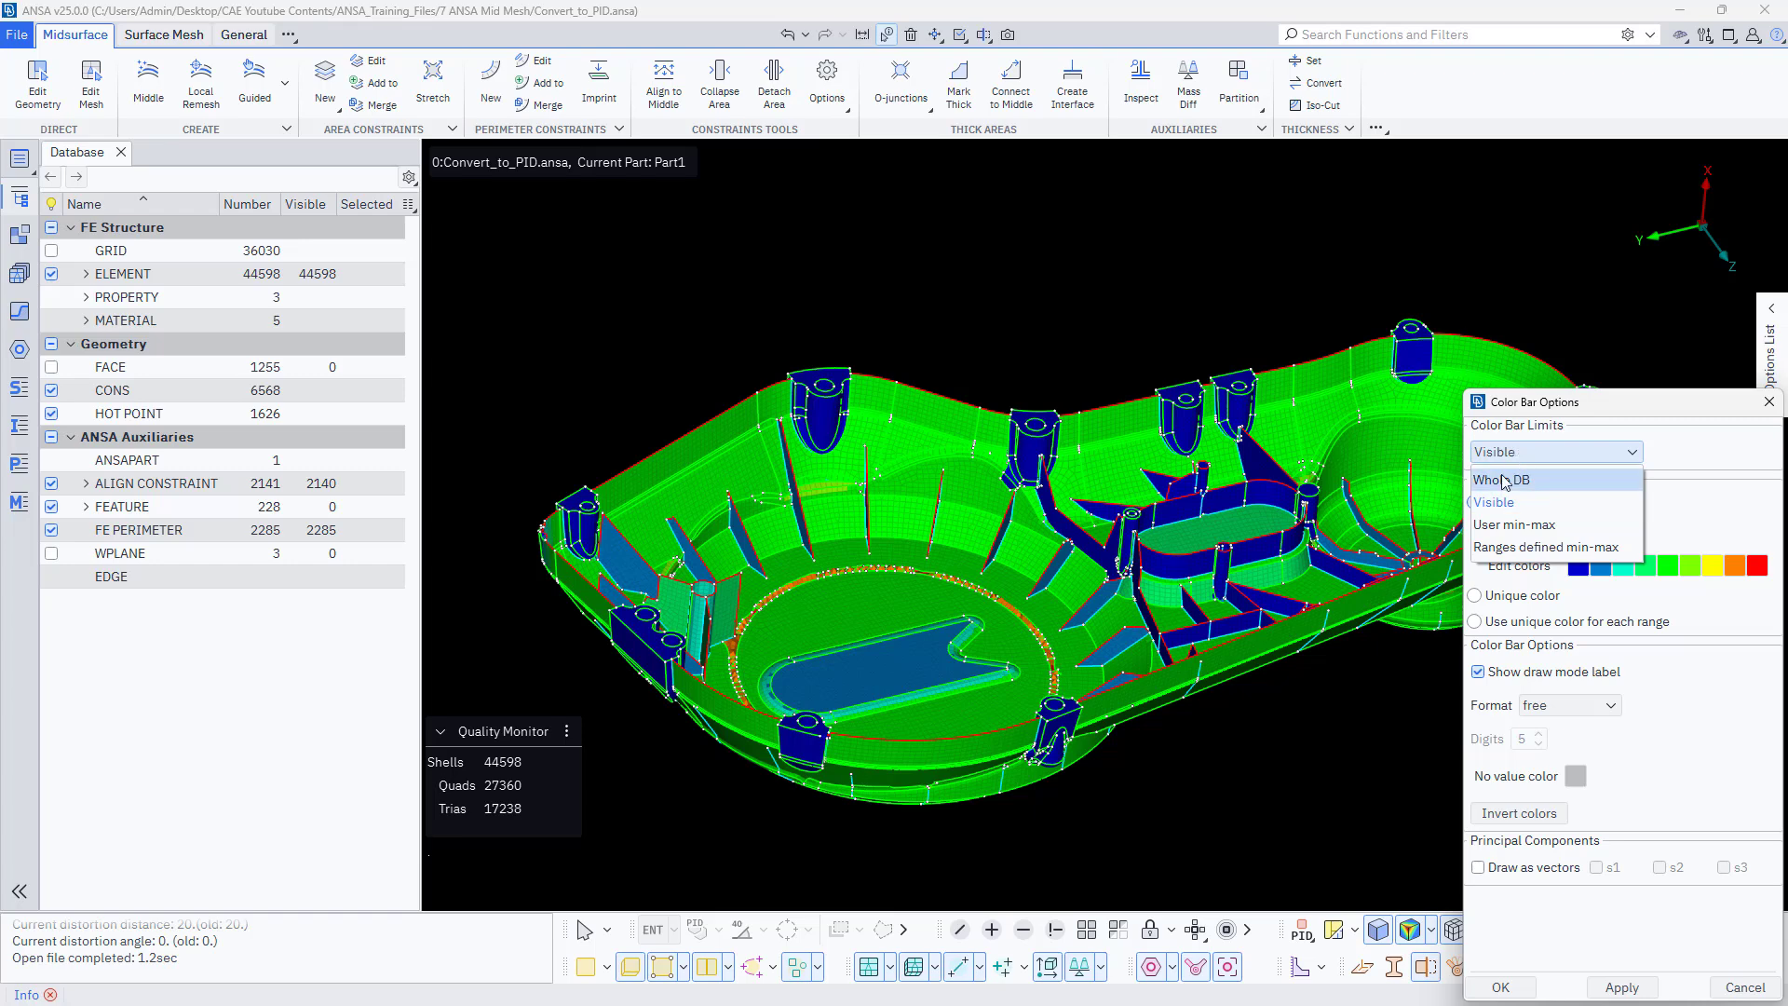
{"action": "left_click", "coordinate": [1490, 529]}
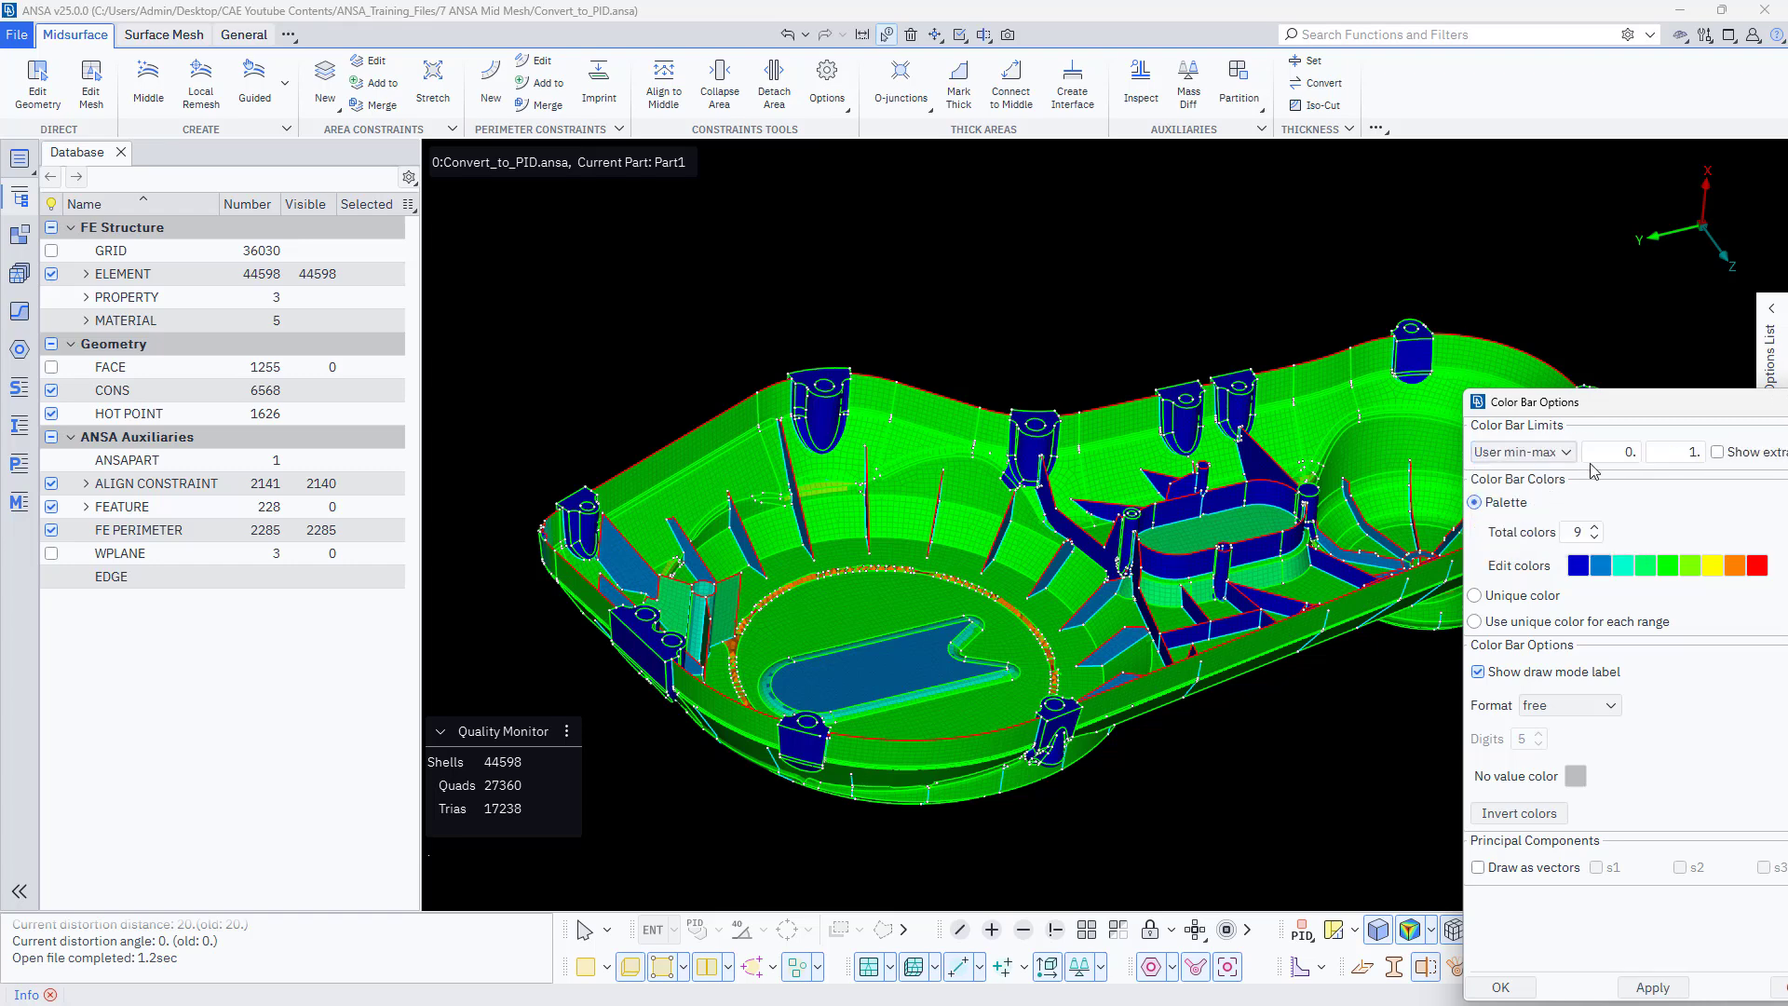
{"action": "left_click_drag", "start_coordinate": [1656, 453], "coordinate": [1722, 460]}
{"action": "left_click", "coordinate": [1593, 537]}
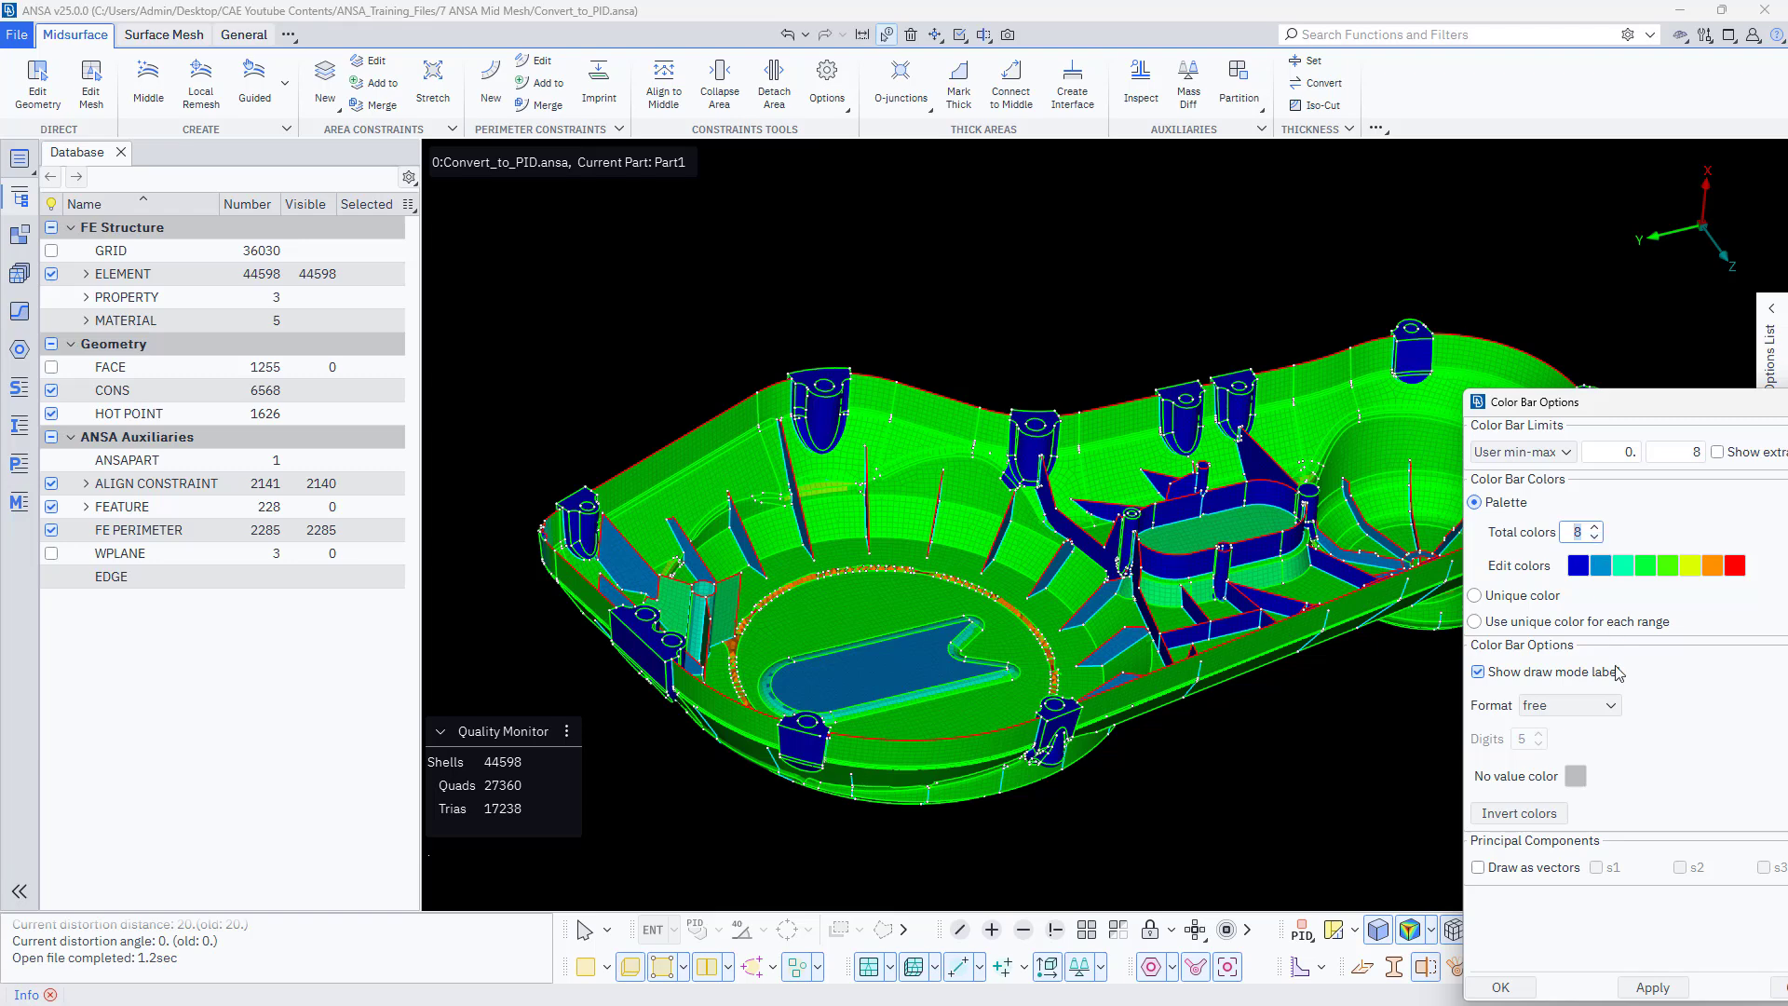
{"action": "left_click", "coordinate": [1649, 987]}
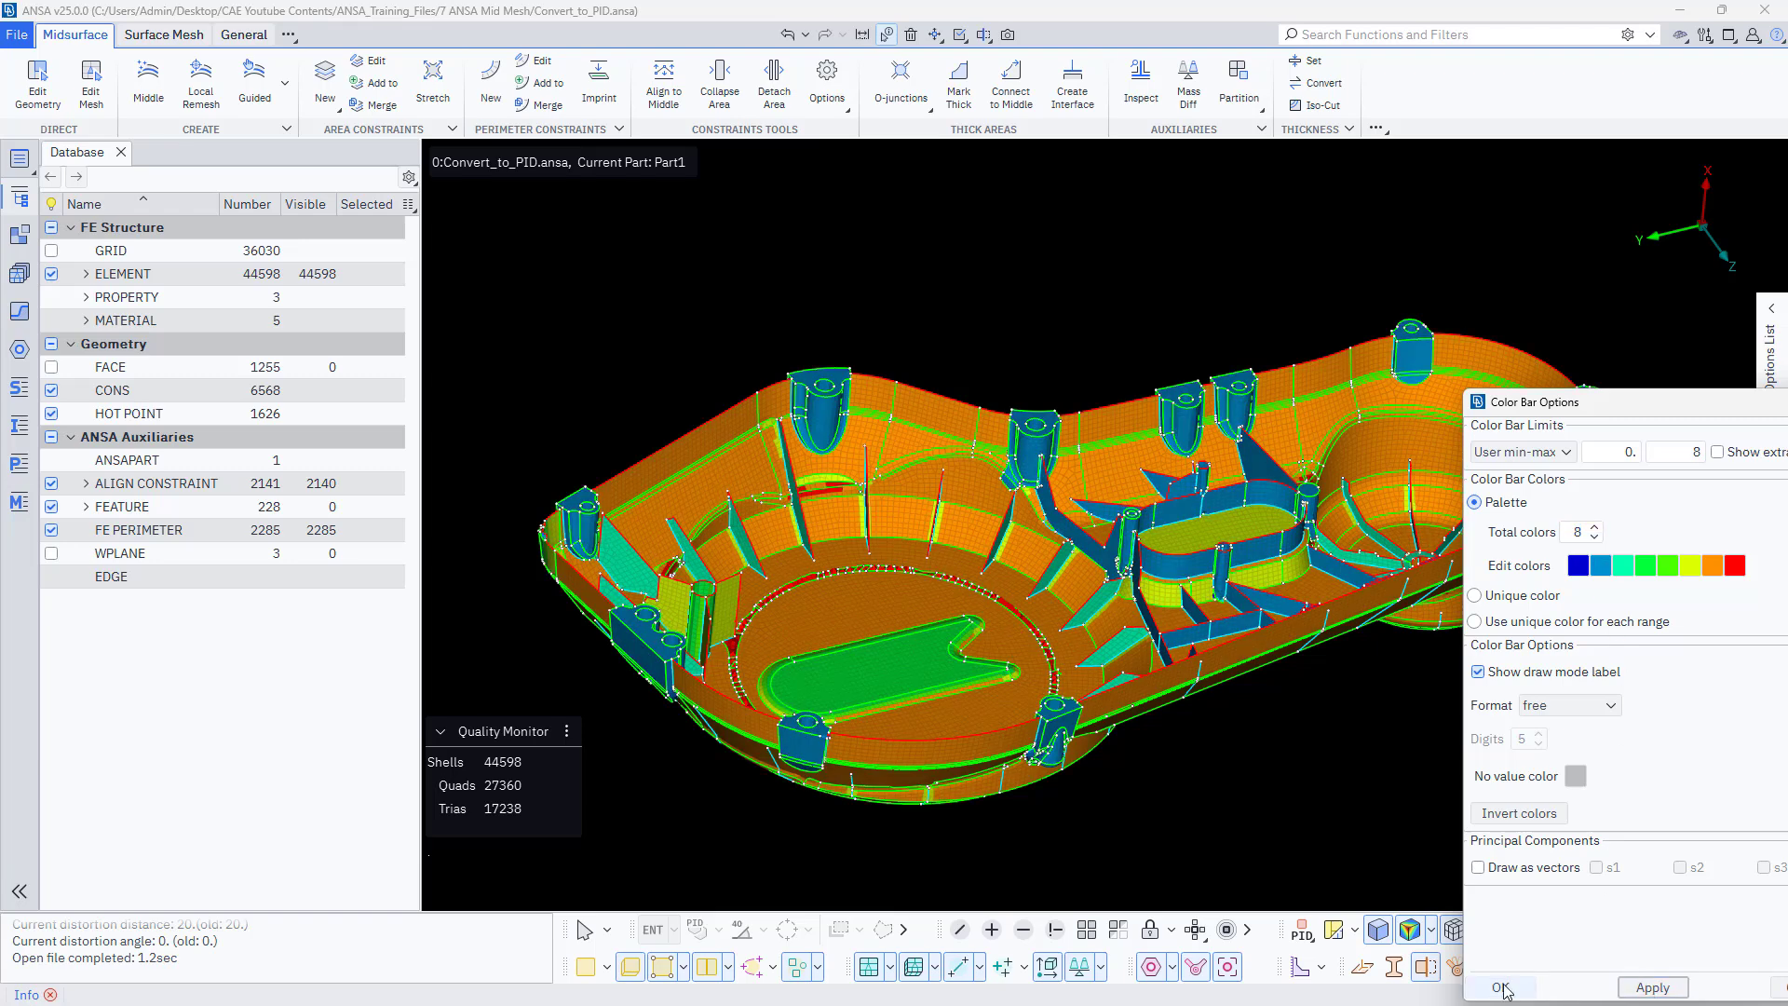
{"action": "left_click", "coordinate": [1501, 987]}
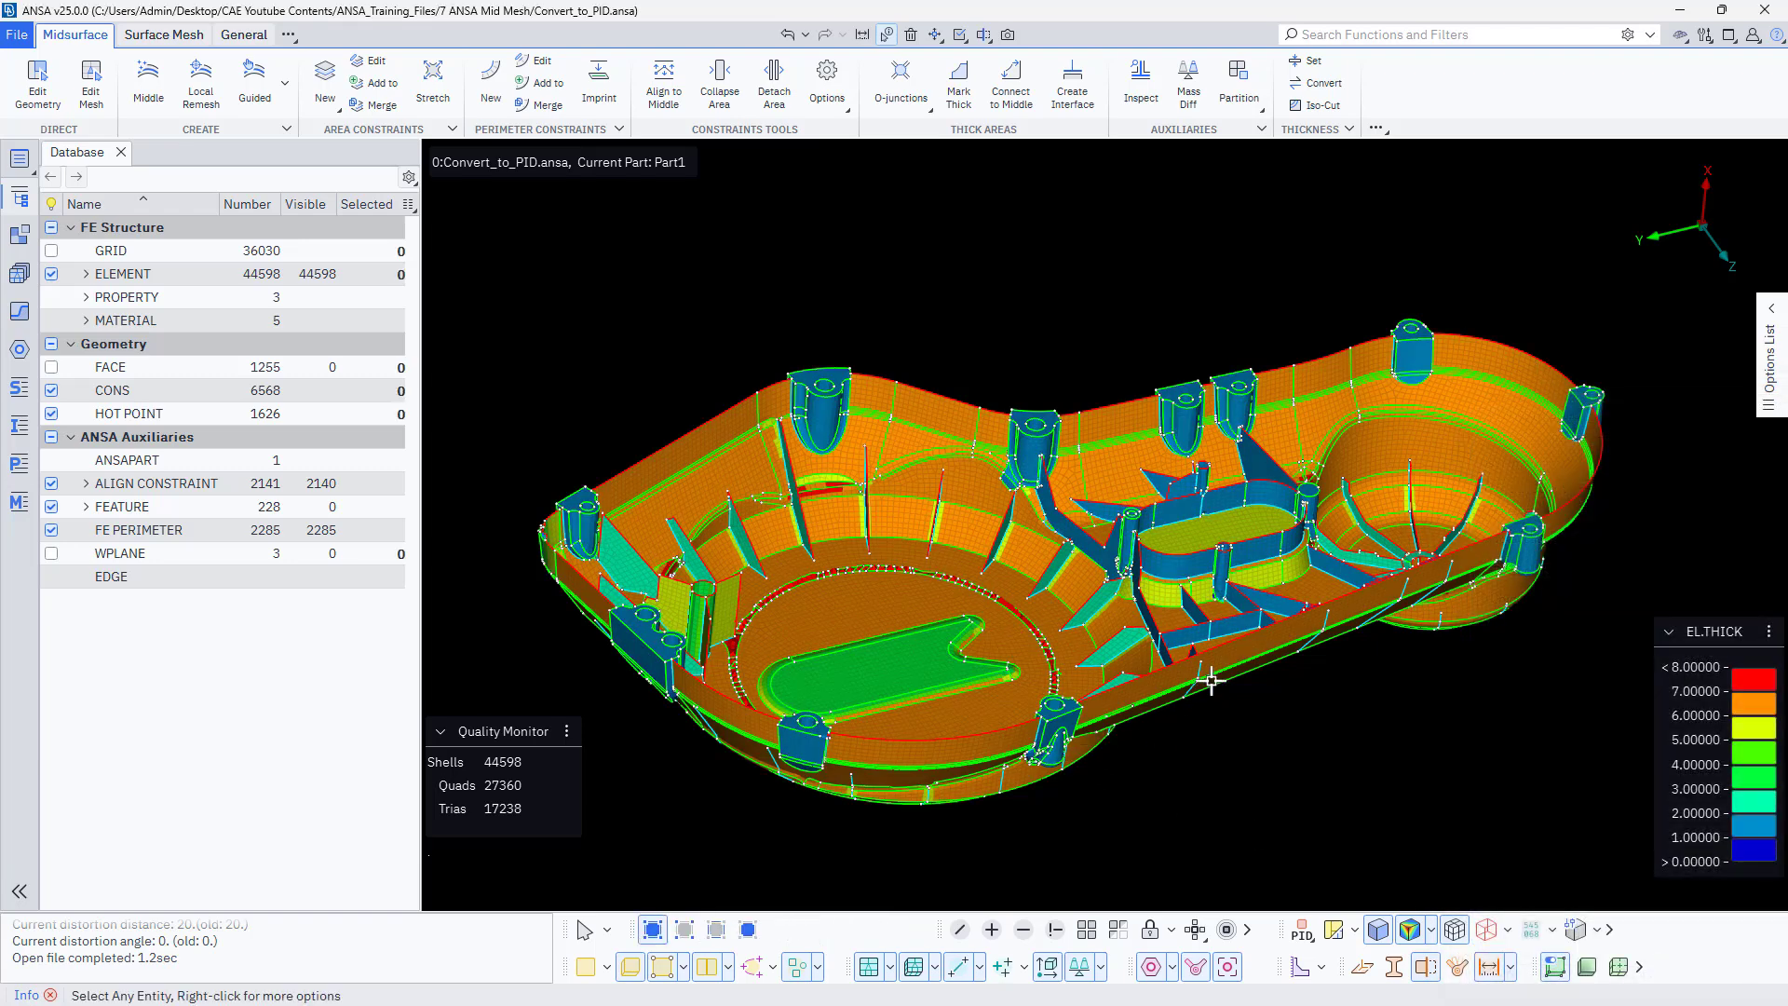
Examine the rescaled thickness contour on the housing's circular base, ribs, bosses and walls against the colour bar.
{"action": "scroll", "coordinate": [1211, 681], "scroll_direction": "up", "scroll_amount": 2}
{"action": "scroll", "coordinate": [1489, 704], "scroll_direction": "down", "scroll_amount": 2}
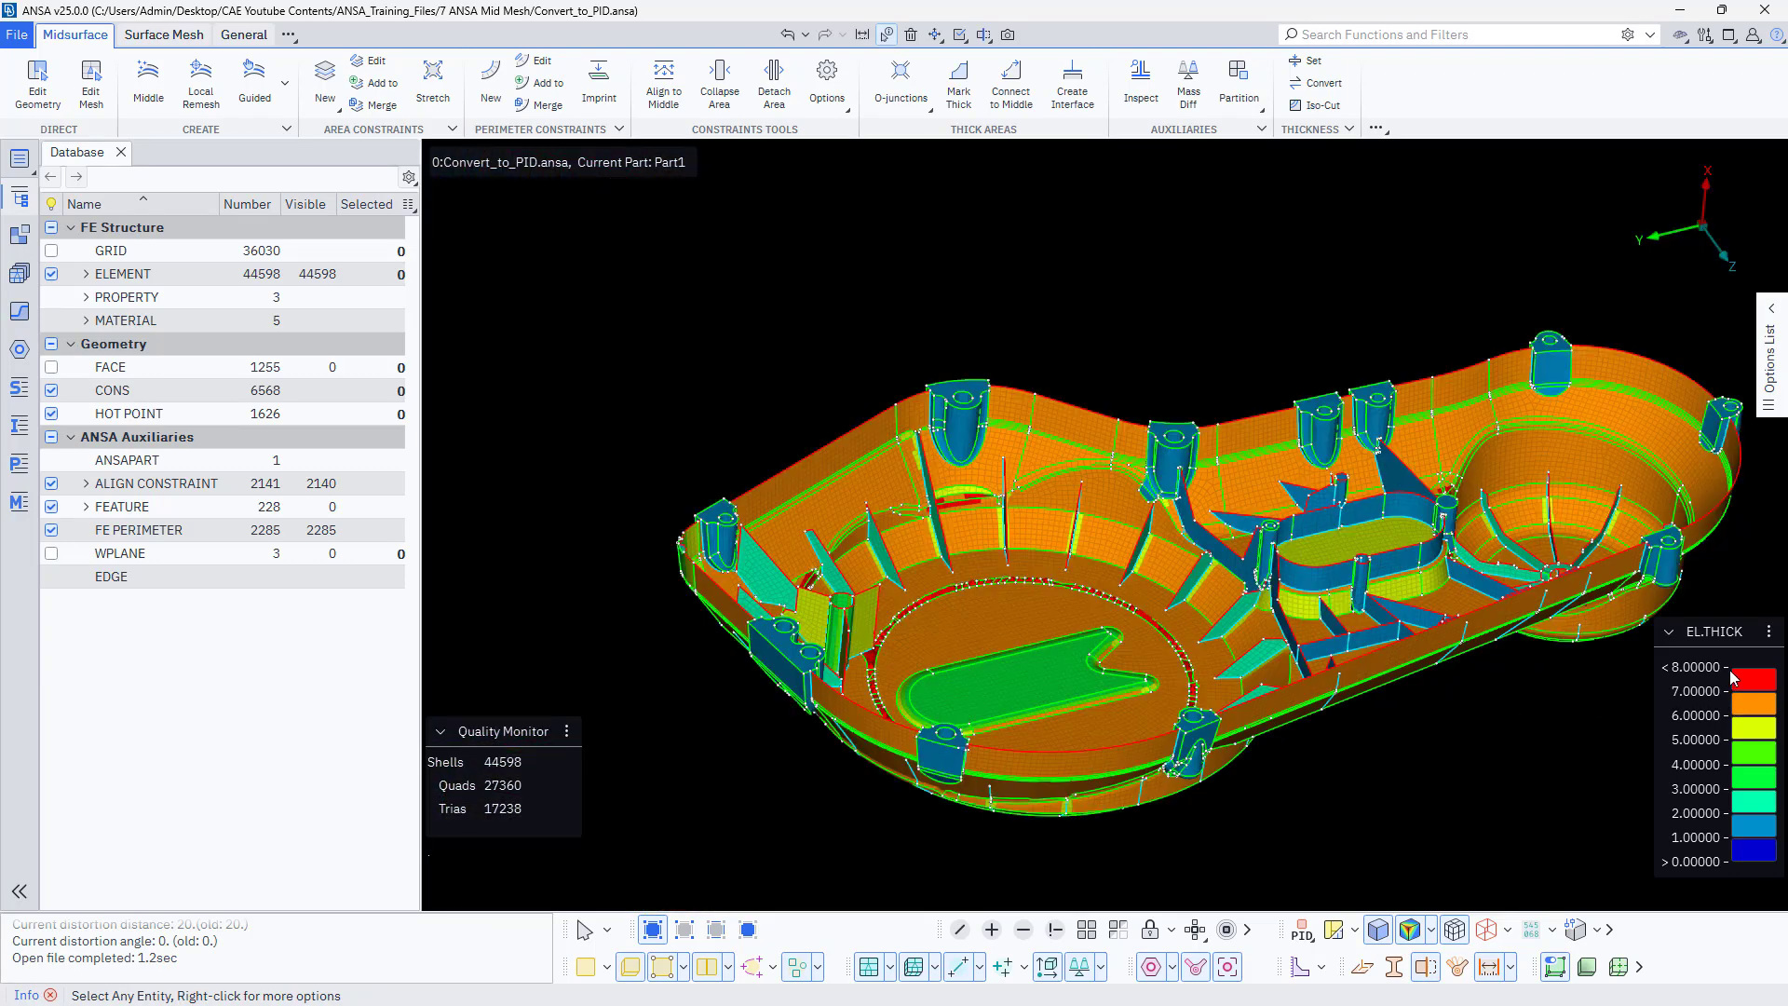
{"action": "scroll", "coordinate": [951, 579], "scroll_direction": "up", "scroll_amount": 3}
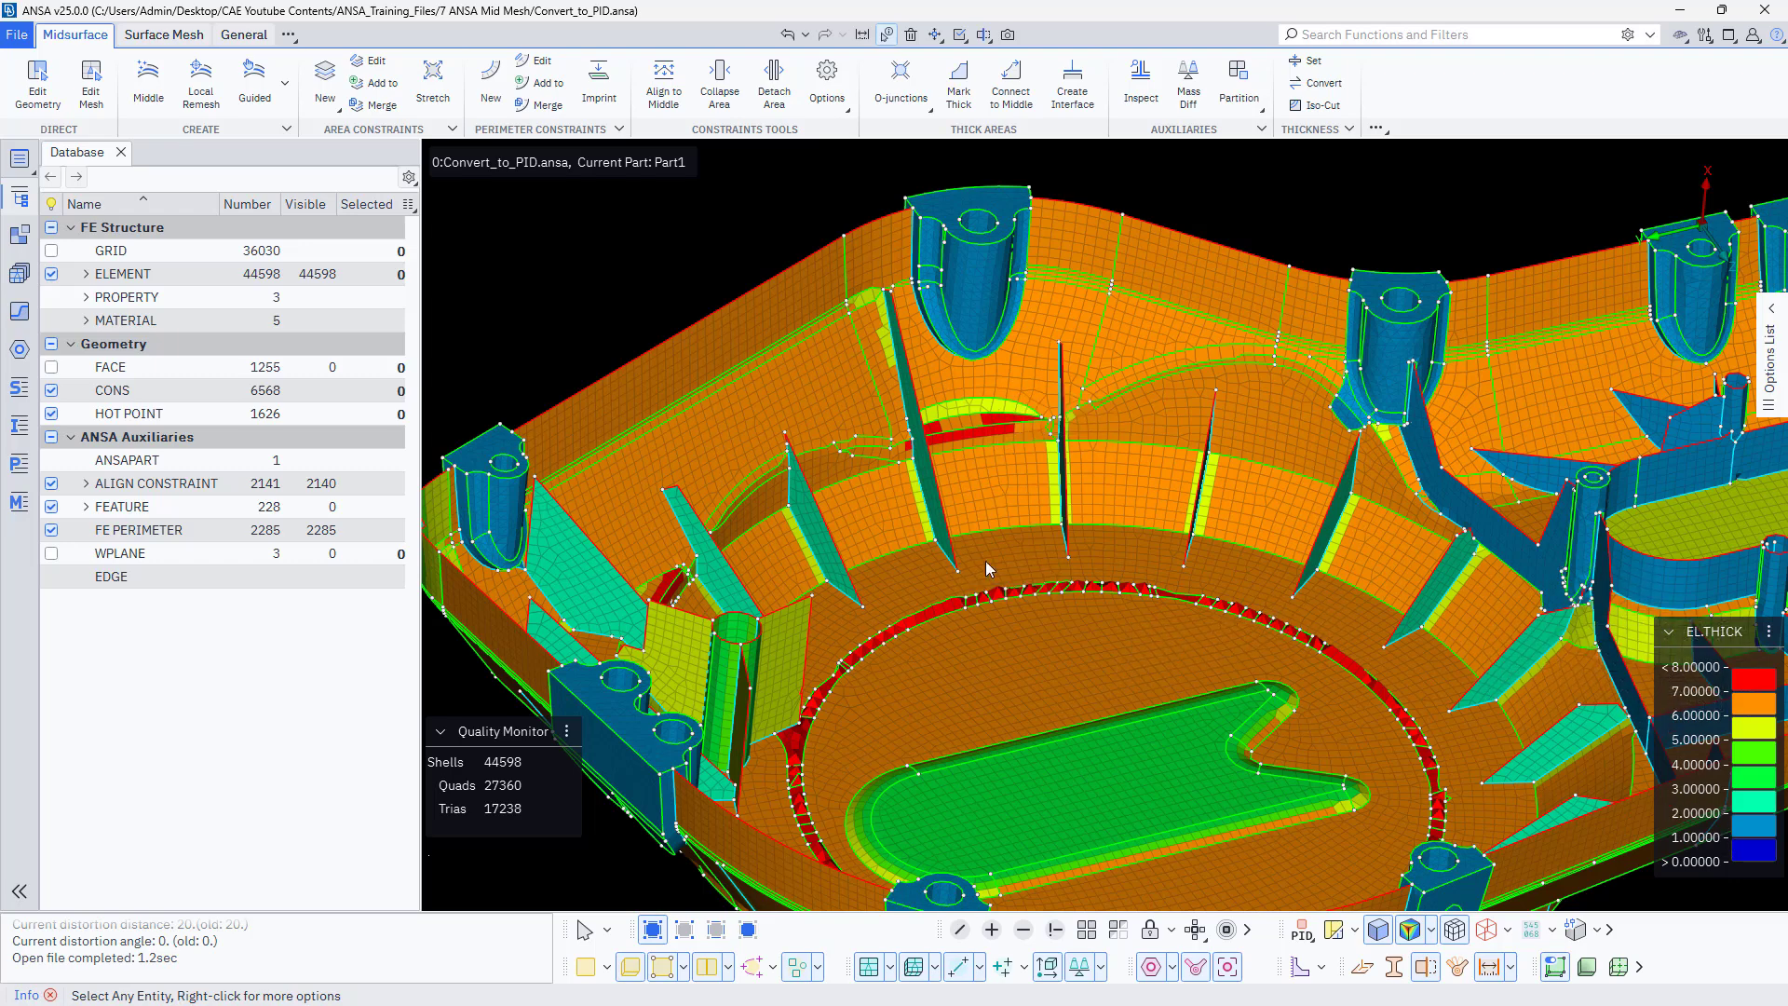
{"action": "scroll", "coordinate": [983, 582], "scroll_direction": "down", "scroll_amount": 3}
{"action": "scroll", "coordinate": [985, 591], "scroll_direction": "up", "scroll_amount": 3}
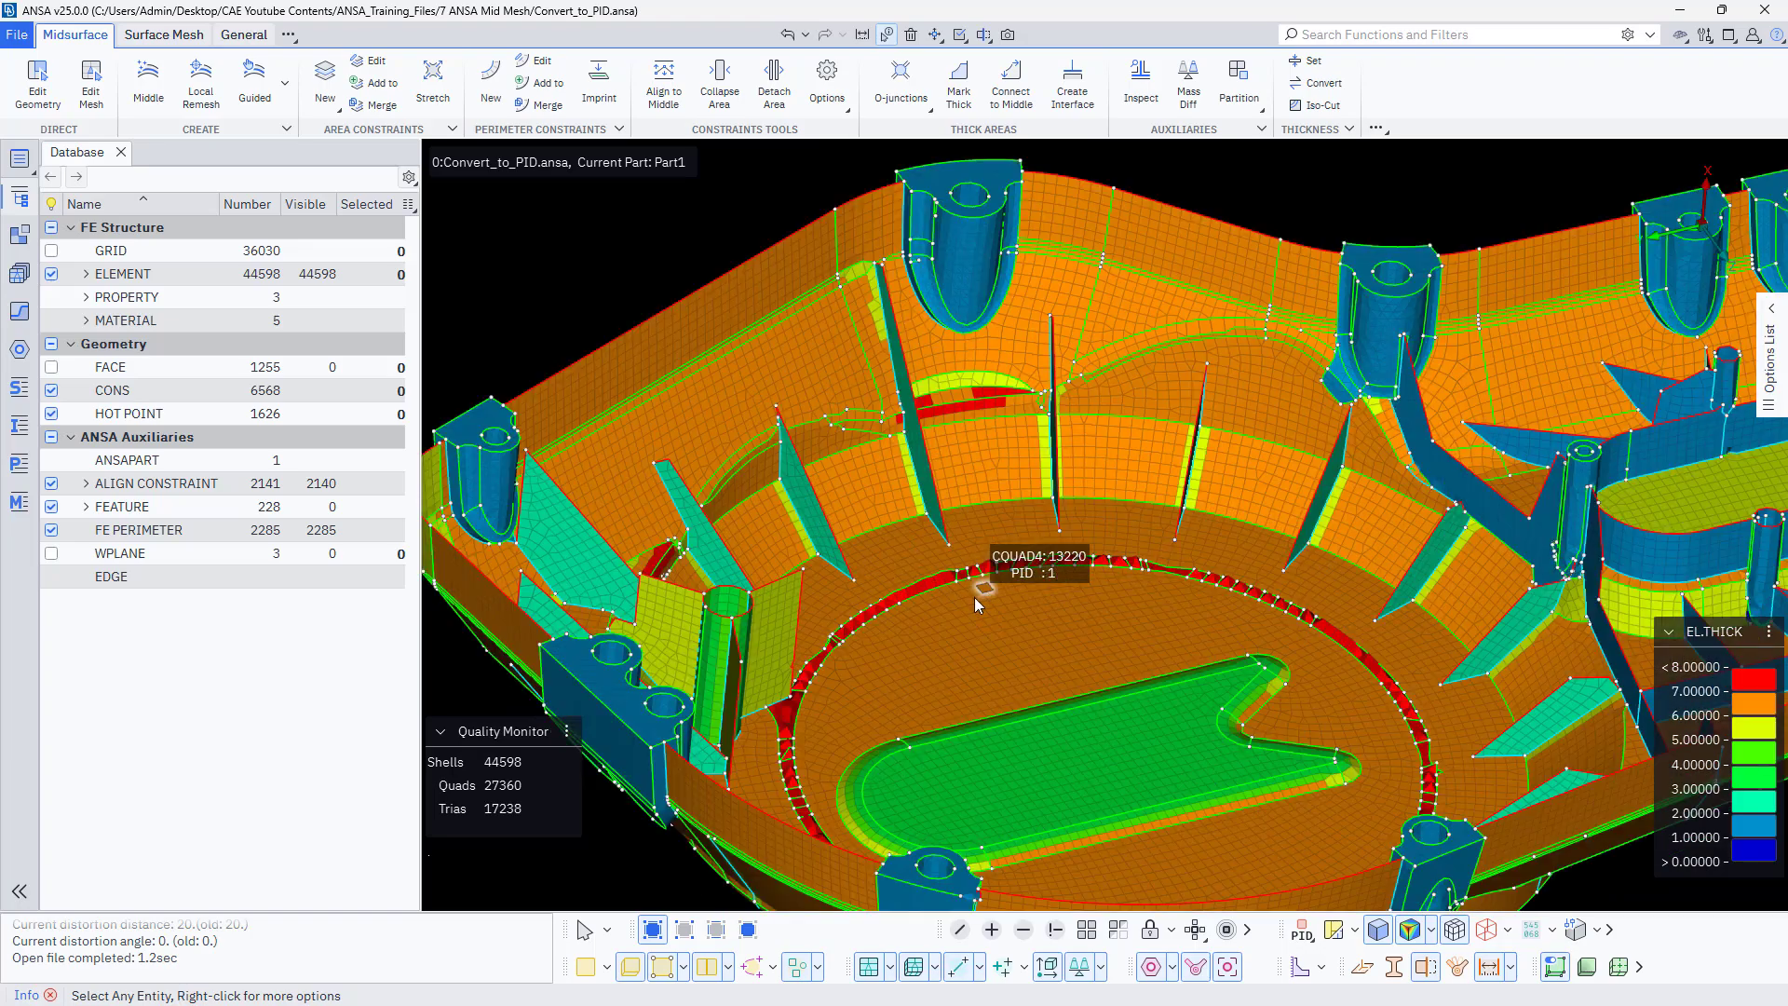
{"action": "scroll", "coordinate": [974, 598], "scroll_direction": "down", "scroll_amount": 3}
{"action": "middle_click_drag", "start_coordinate": [974, 596], "coordinate": [843, 540], "text": "ctrl"}
{"action": "mouse_move", "coordinate": [946, 571]}
{"action": "left_mouse_down", "text": "ctrl"}
{"action": "mouse_move", "coordinate": [944, 651]}
{"action": "mouse_move", "coordinate": [946, 570]}
{"action": "mouse_move", "coordinate": [931, 568]}
{"action": "left_mouse_up", "text": "ctrl"}
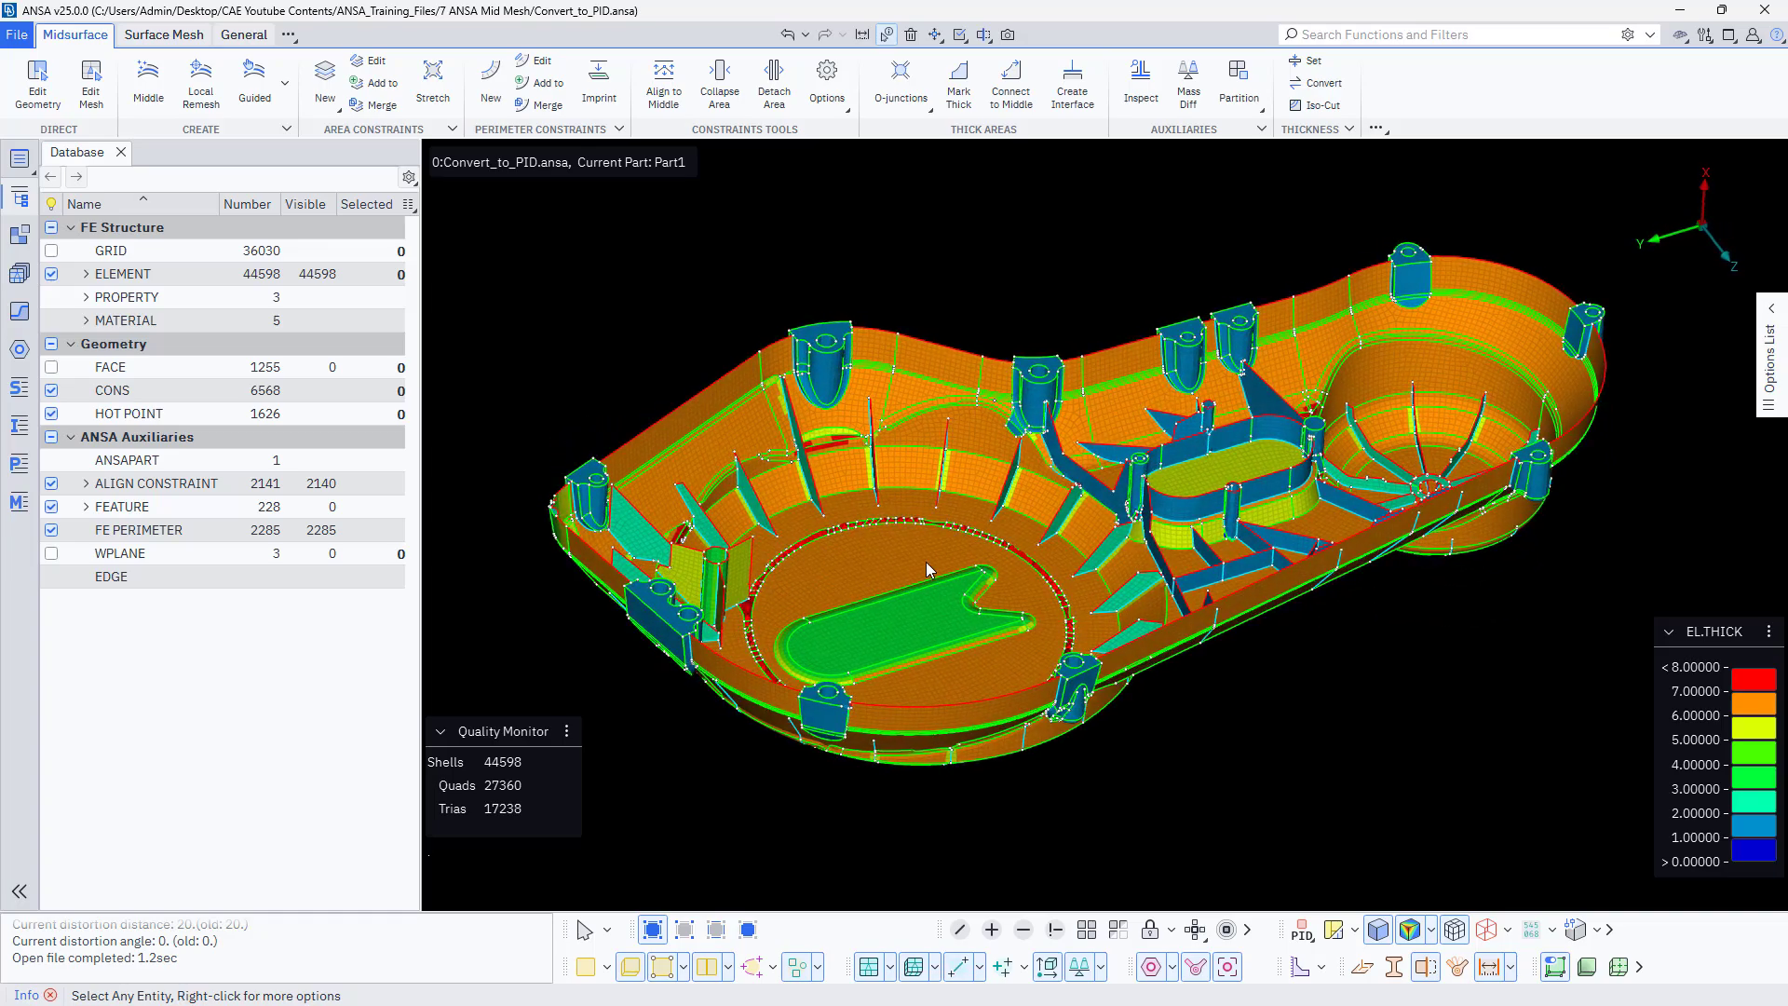
{"action": "middle_click_drag", "start_coordinate": [896, 573], "coordinate": [868, 618], "text": "ctrl"}
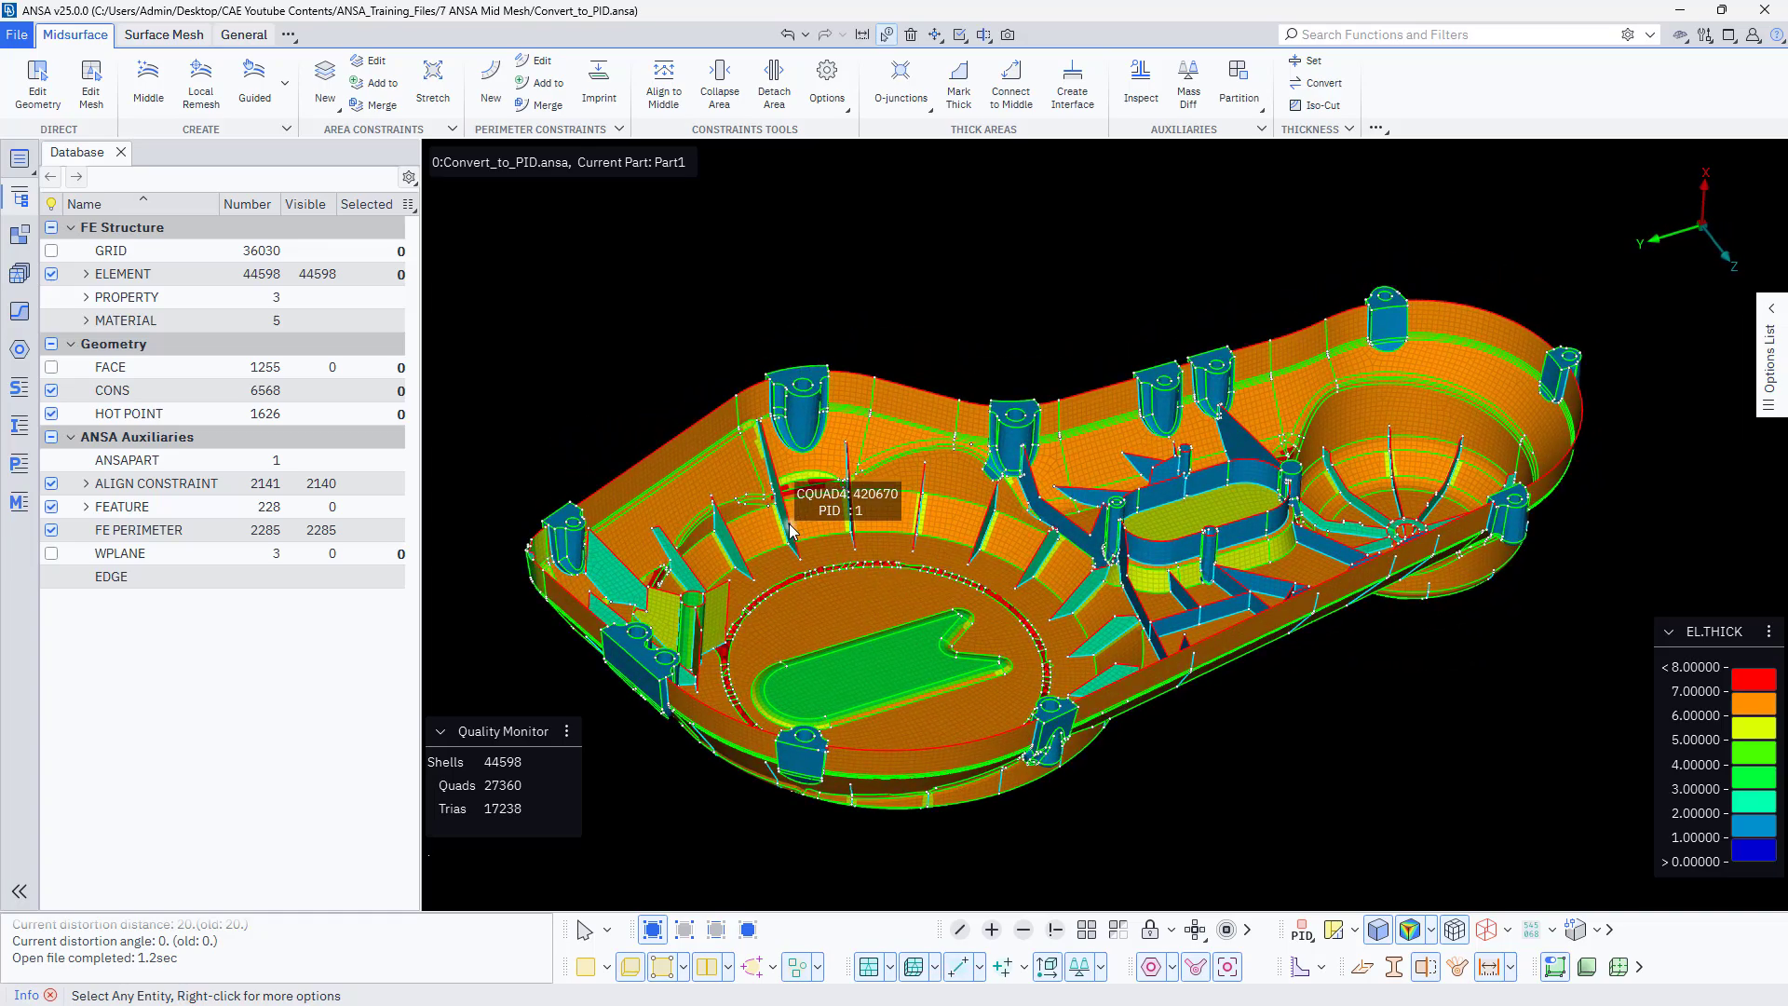
{"action": "left_click", "coordinate": [234, 36]}
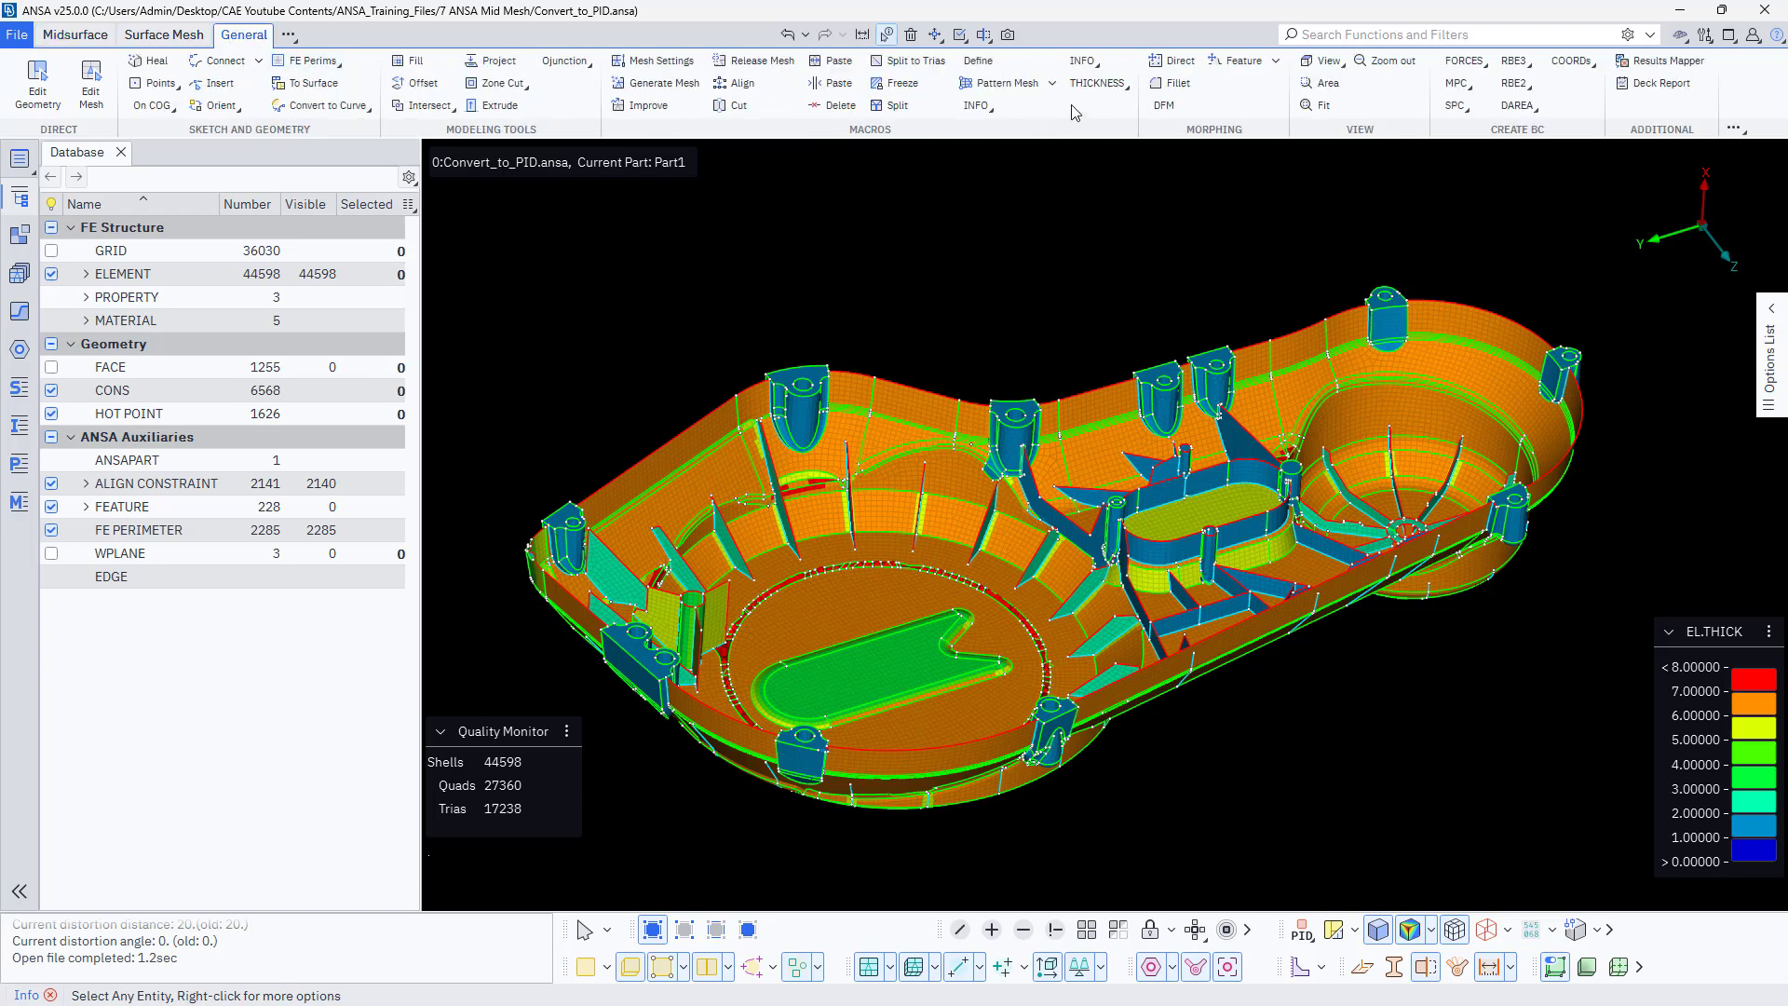
{"action": "left_click", "coordinate": [1122, 89]}
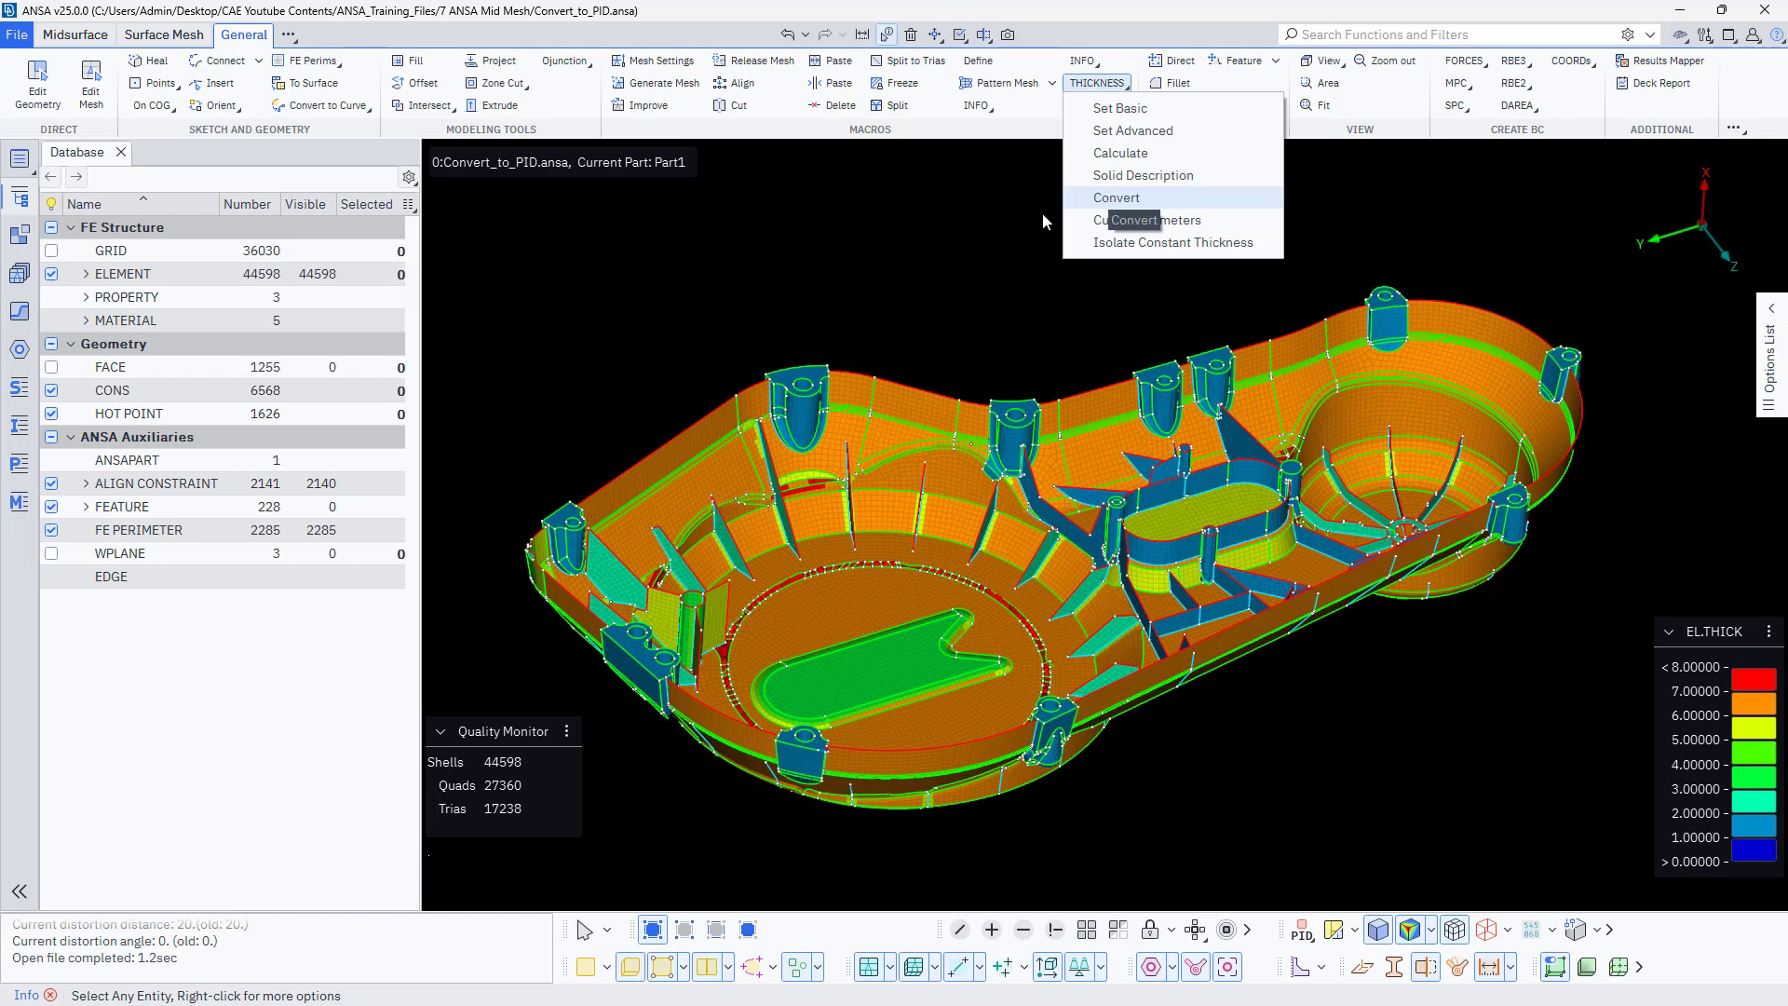
{"action": "left_click", "coordinate": [981, 233]}
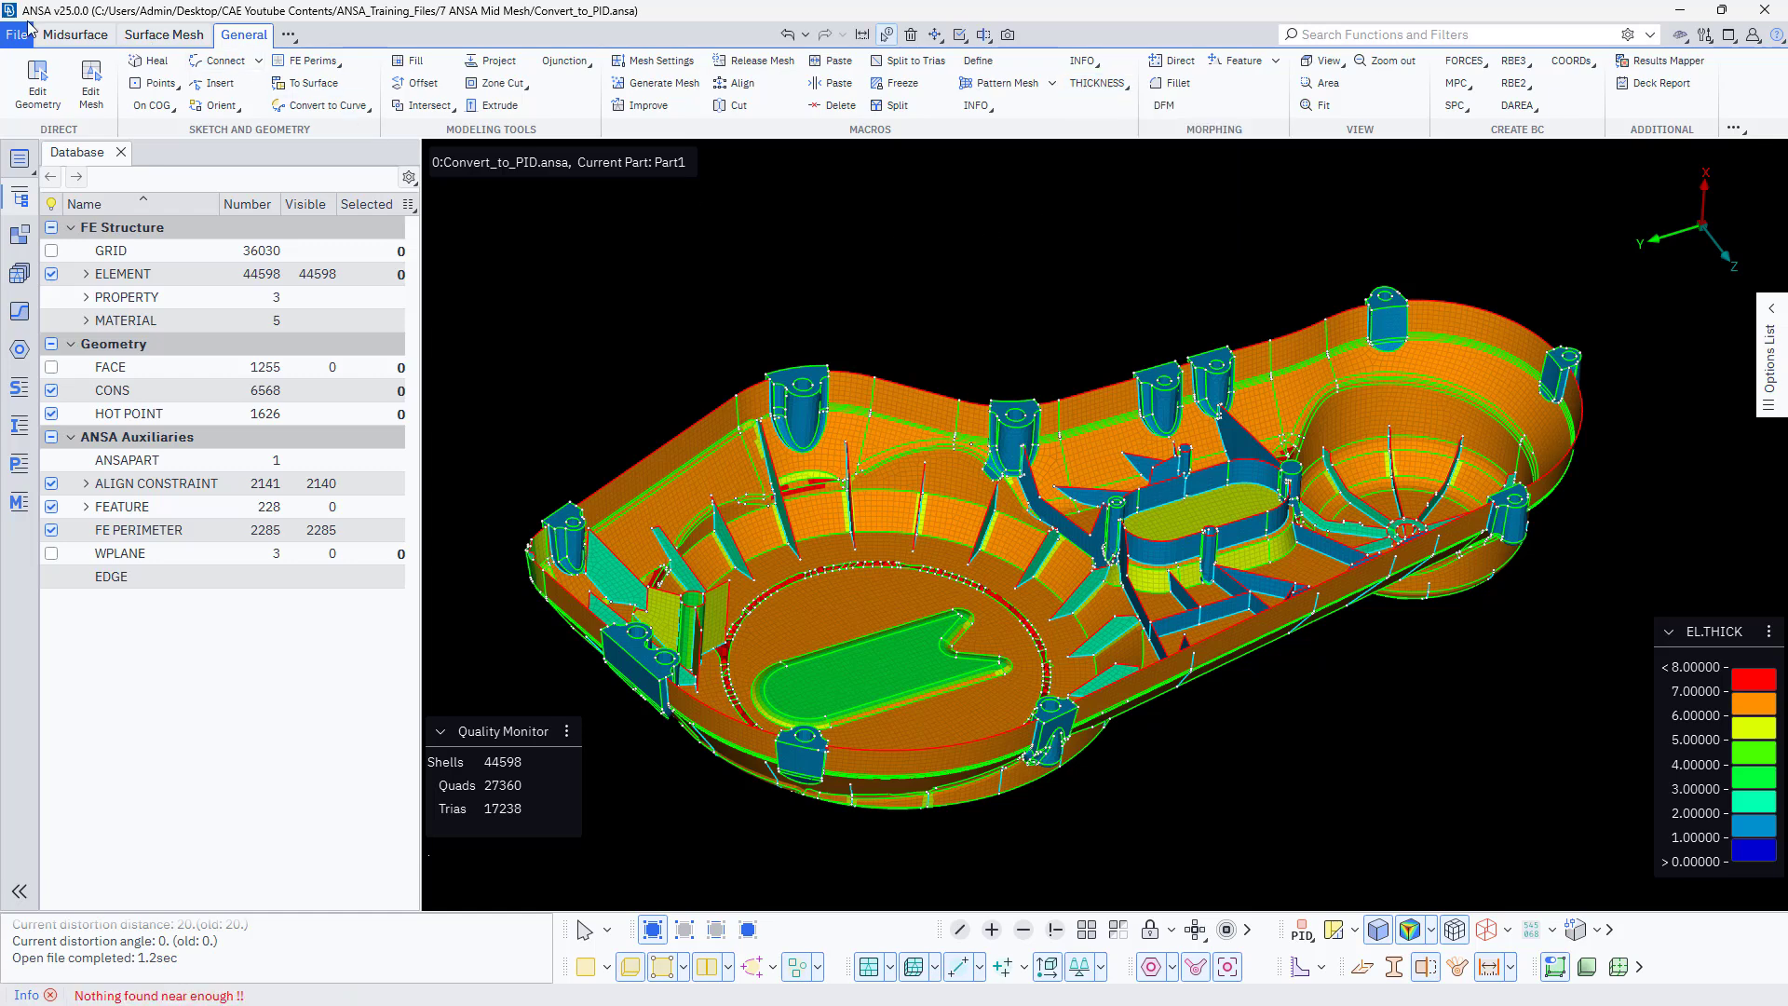
{"action": "left_click", "coordinate": [67, 37]}
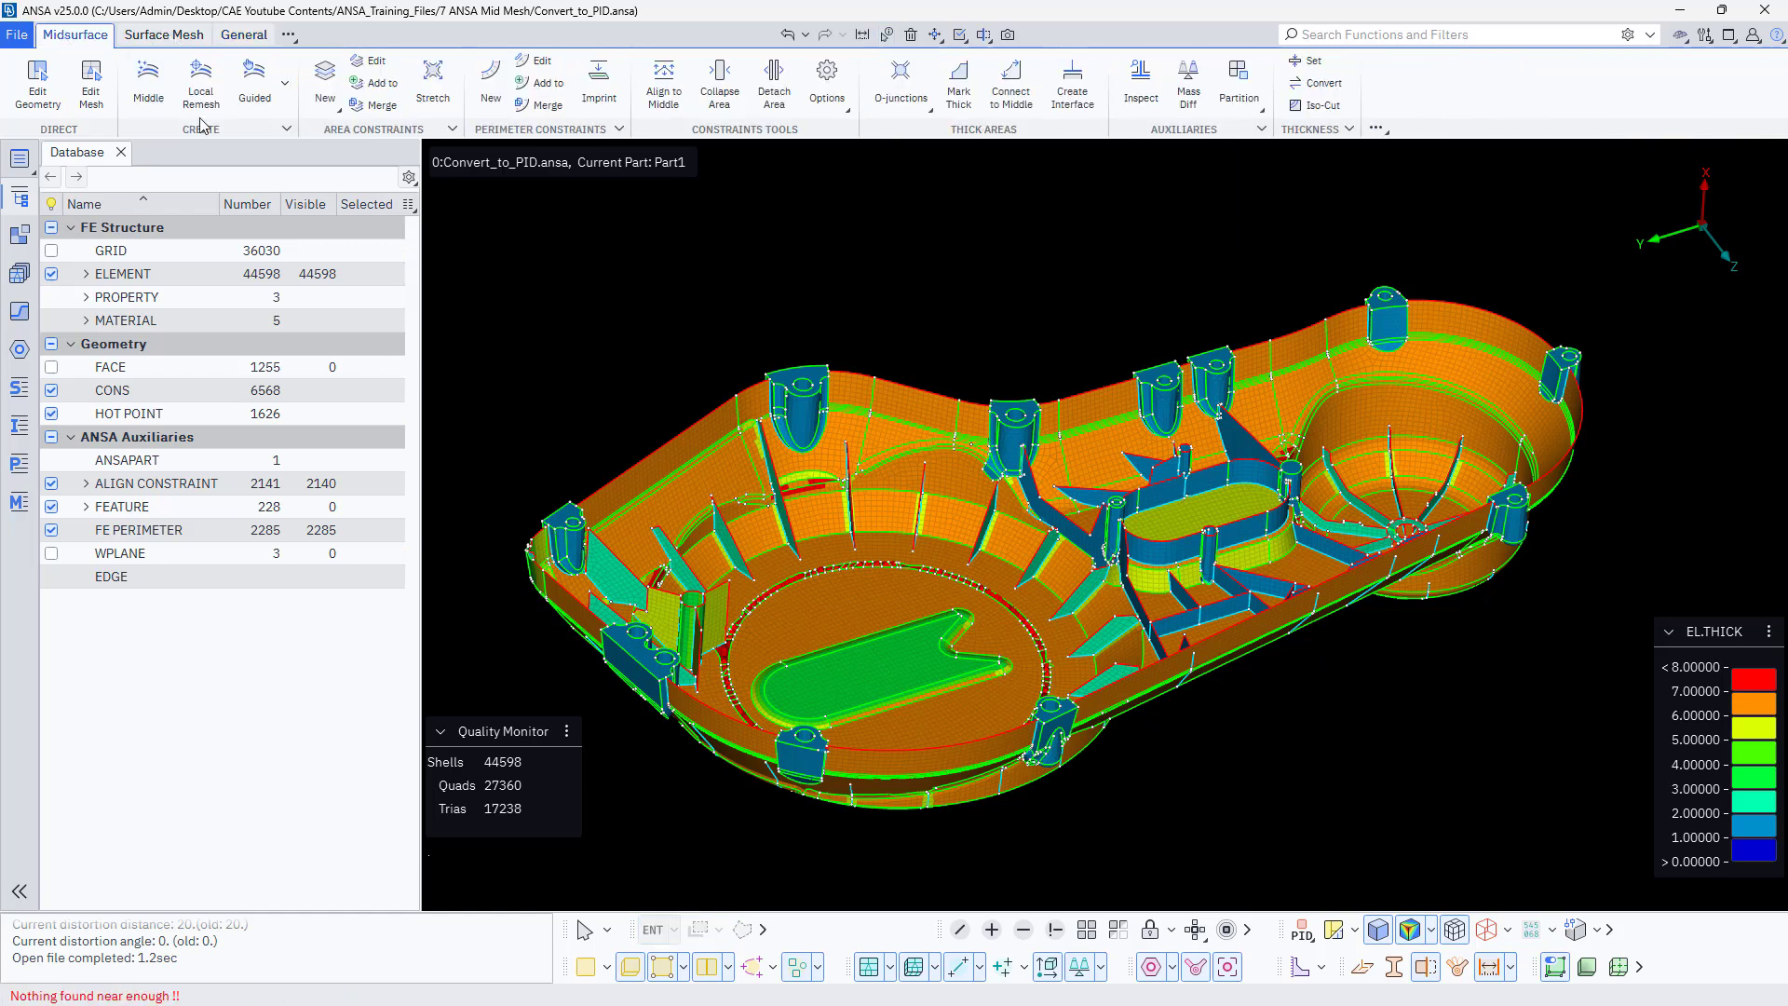
Start the thickness Convert tool, select all of the housing's shells and proceed to the conversion options.
{"action": "left_click", "coordinate": [1323, 87]}
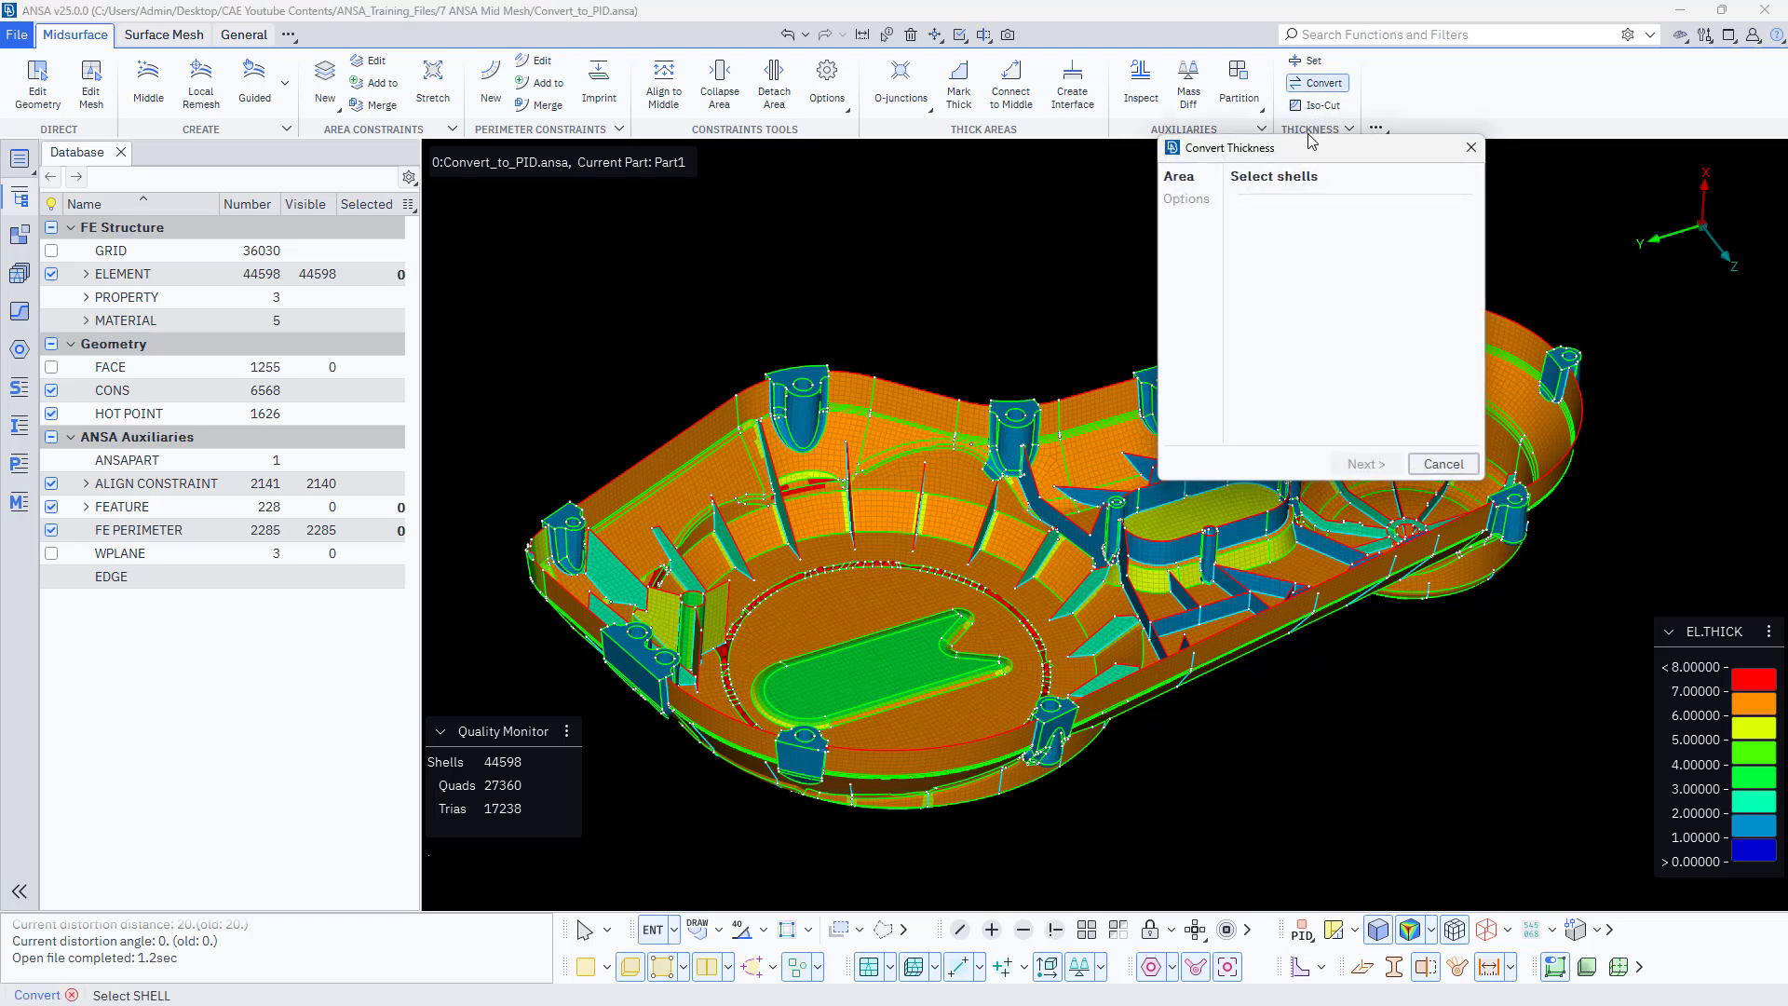
{"action": "left_click_drag", "start_coordinate": [1290, 157], "coordinate": [1340, 162]}
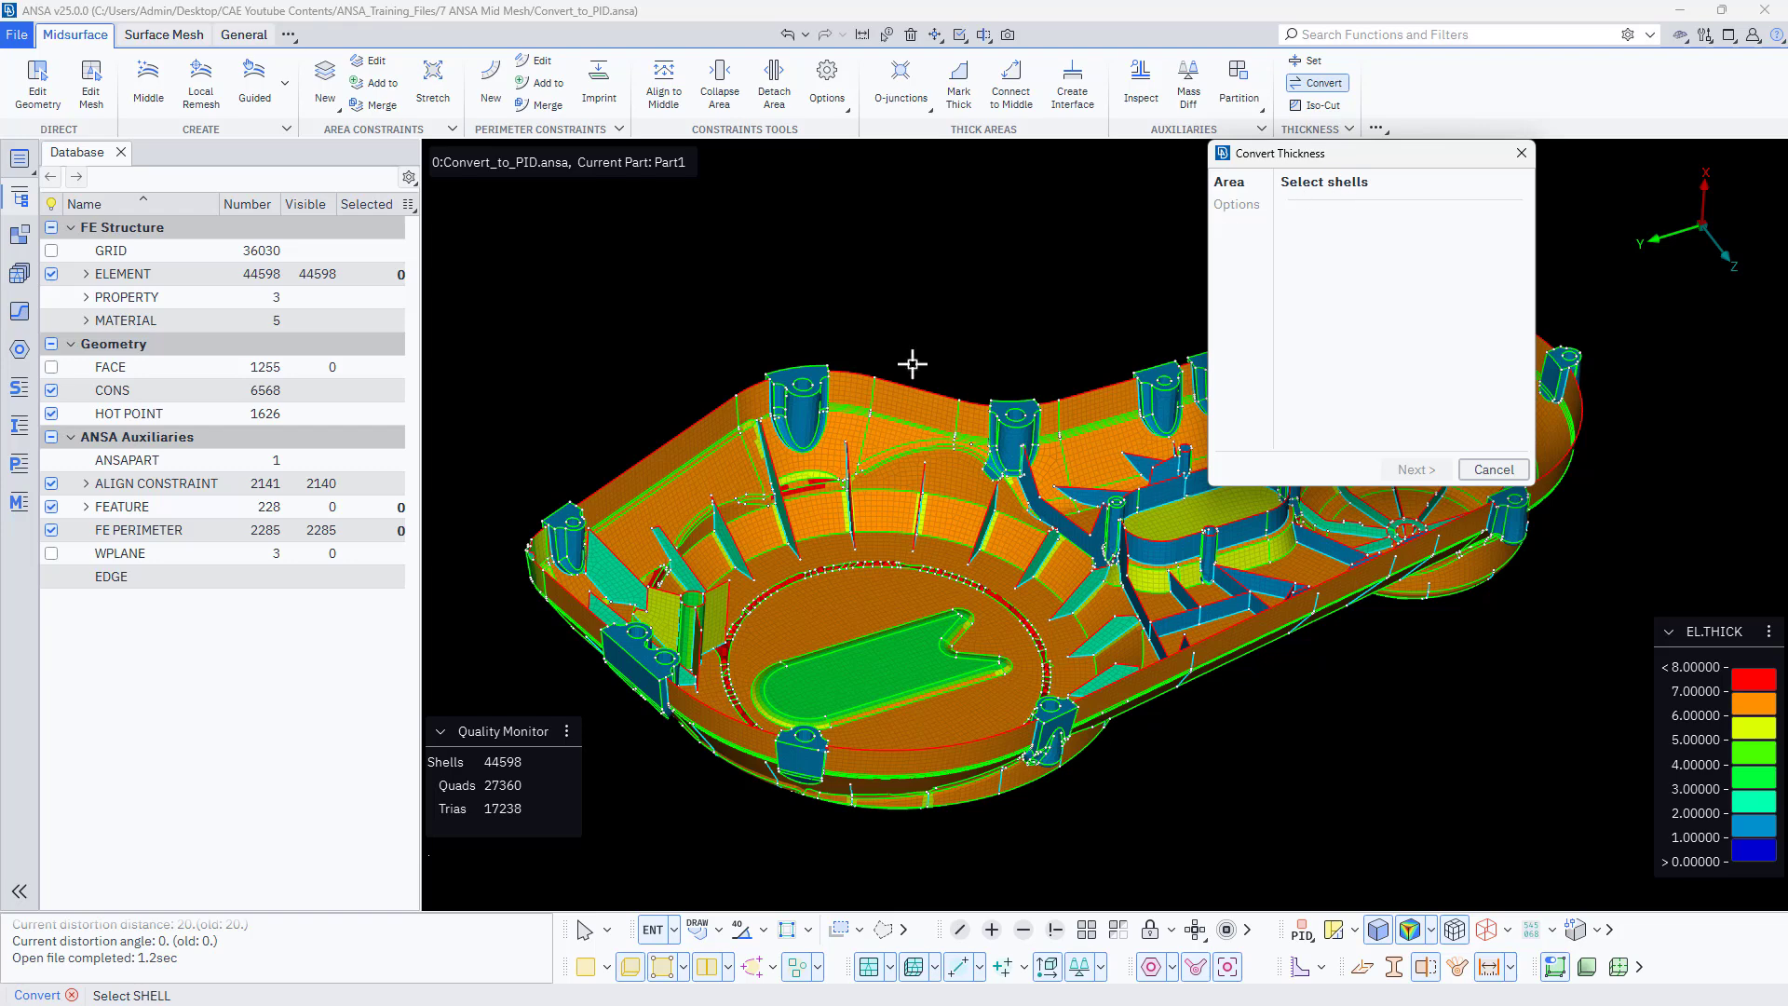
{"action": "scroll", "coordinate": [587, 351], "scroll_direction": "down", "scroll_amount": 5}
{"action": "left_click_drag", "start_coordinate": [578, 341], "coordinate": [1148, 689]}
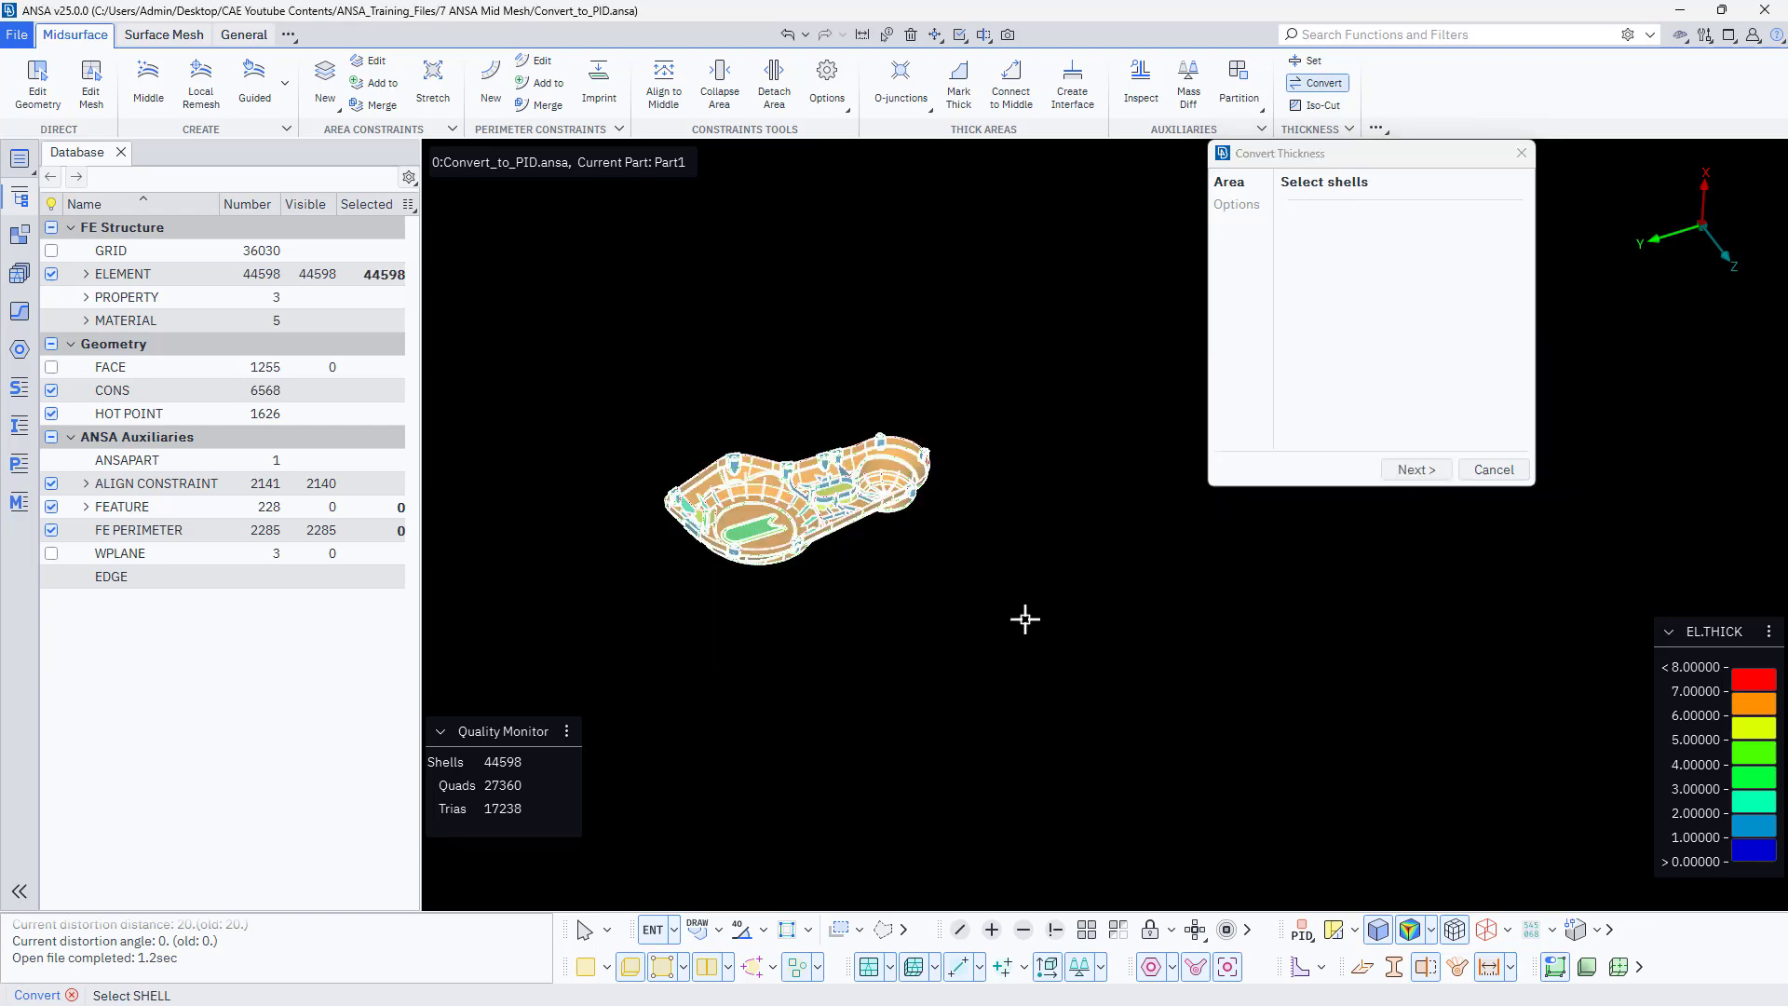
{"action": "scroll", "coordinate": [769, 491], "scroll_direction": "up", "scroll_amount": 4}
{"action": "scroll", "coordinate": [862, 517], "scroll_direction": "down", "scroll_amount": 2}
{"action": "middle_click", "coordinate": [862, 518]}
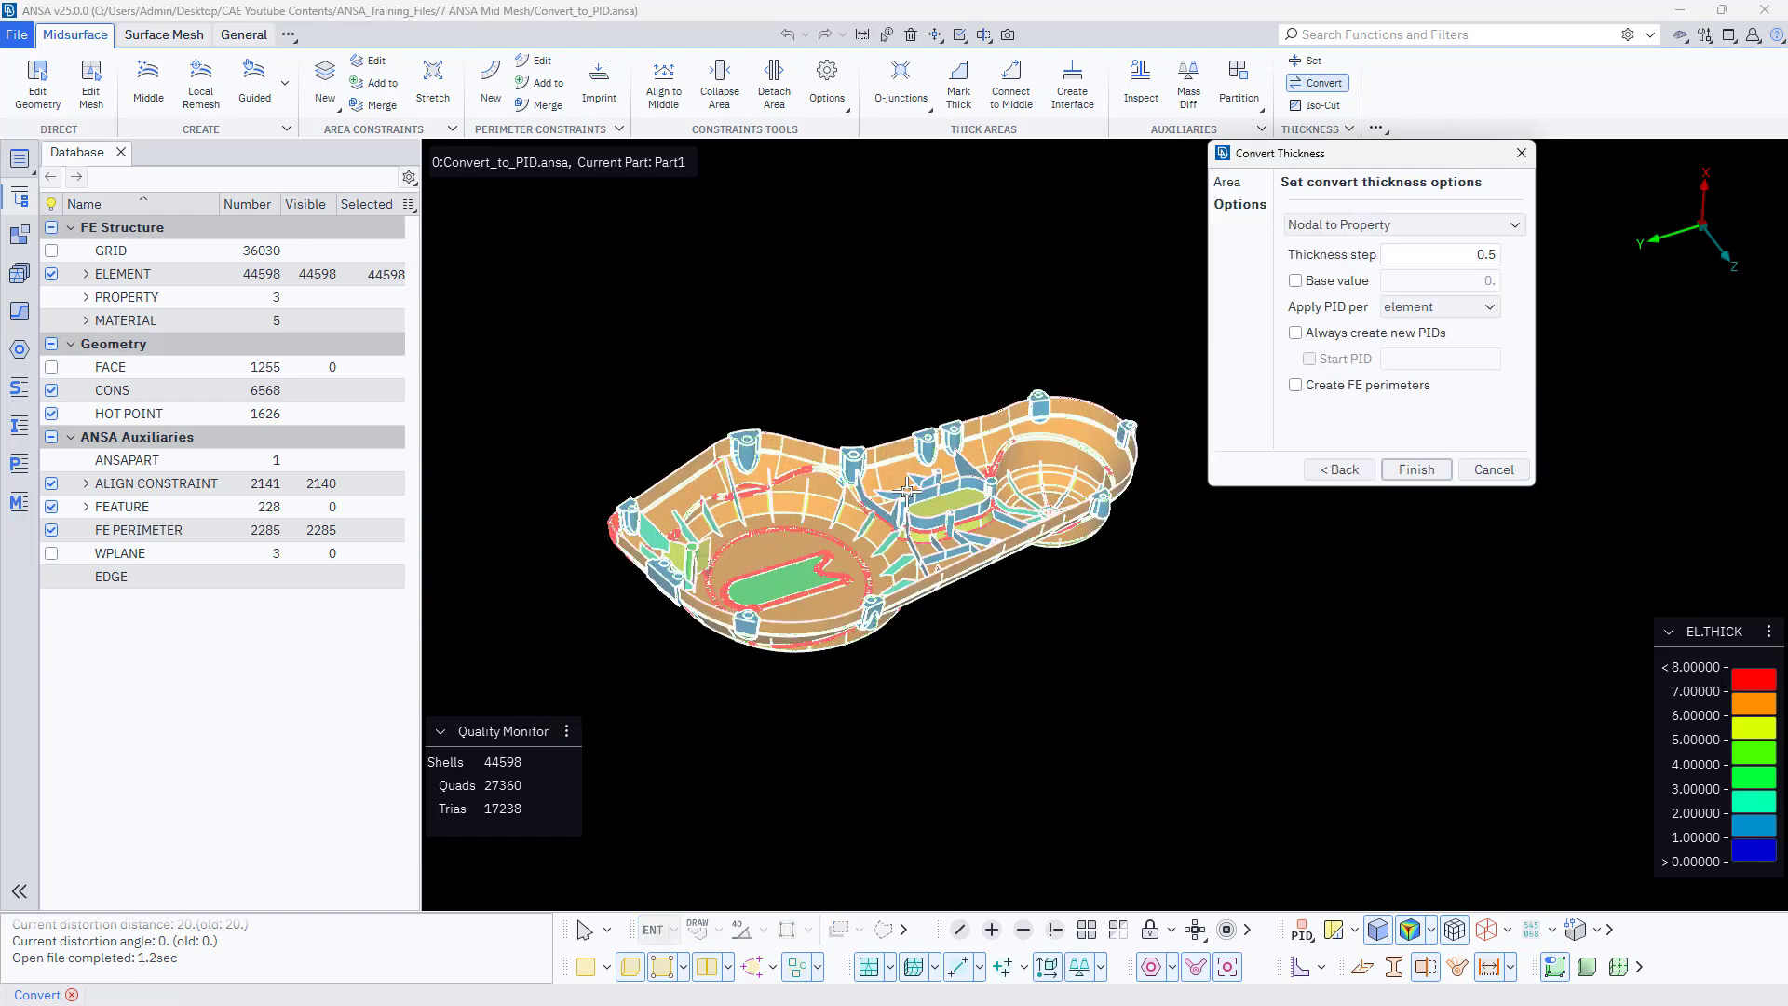
Convert thickness with Nodal to Property, step 0.5, PID per element, always creating new PIDs and FE perimeters, and close the tool.
{"action": "left_click", "coordinate": [1340, 229]}
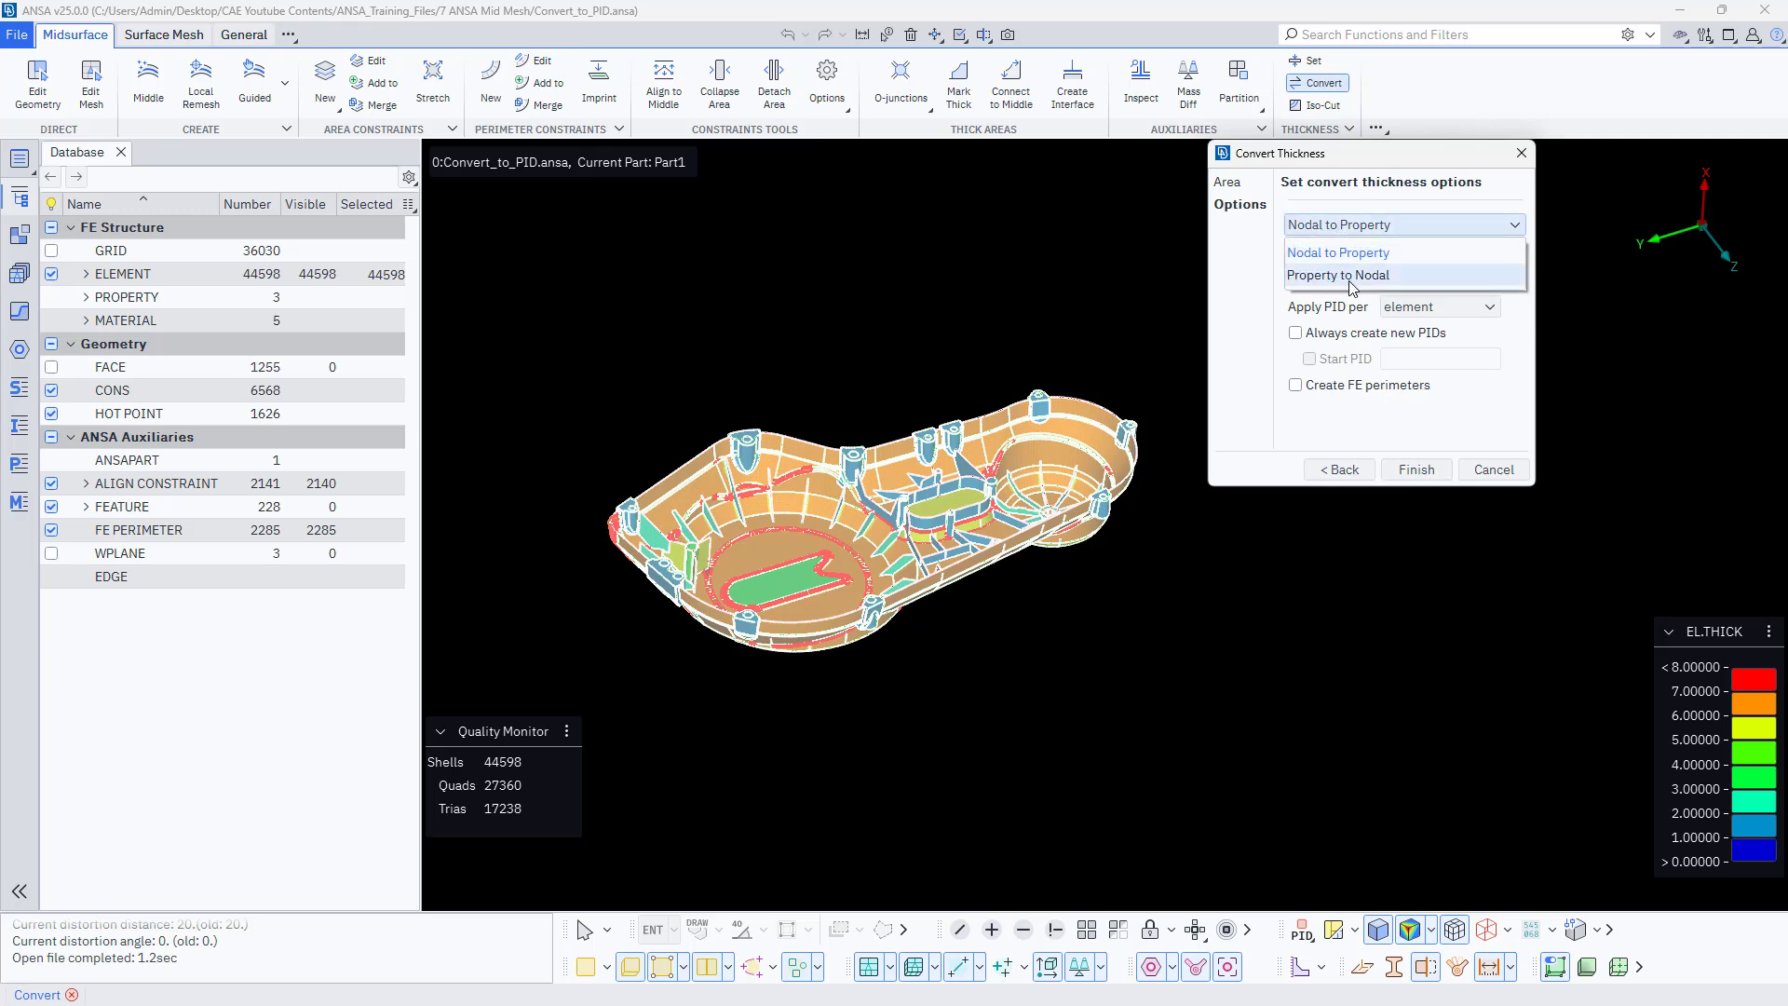
{"action": "left_click", "coordinate": [1344, 231]}
{"action": "scroll", "coordinate": [1029, 453], "scroll_direction": "up", "scroll_amount": 3}
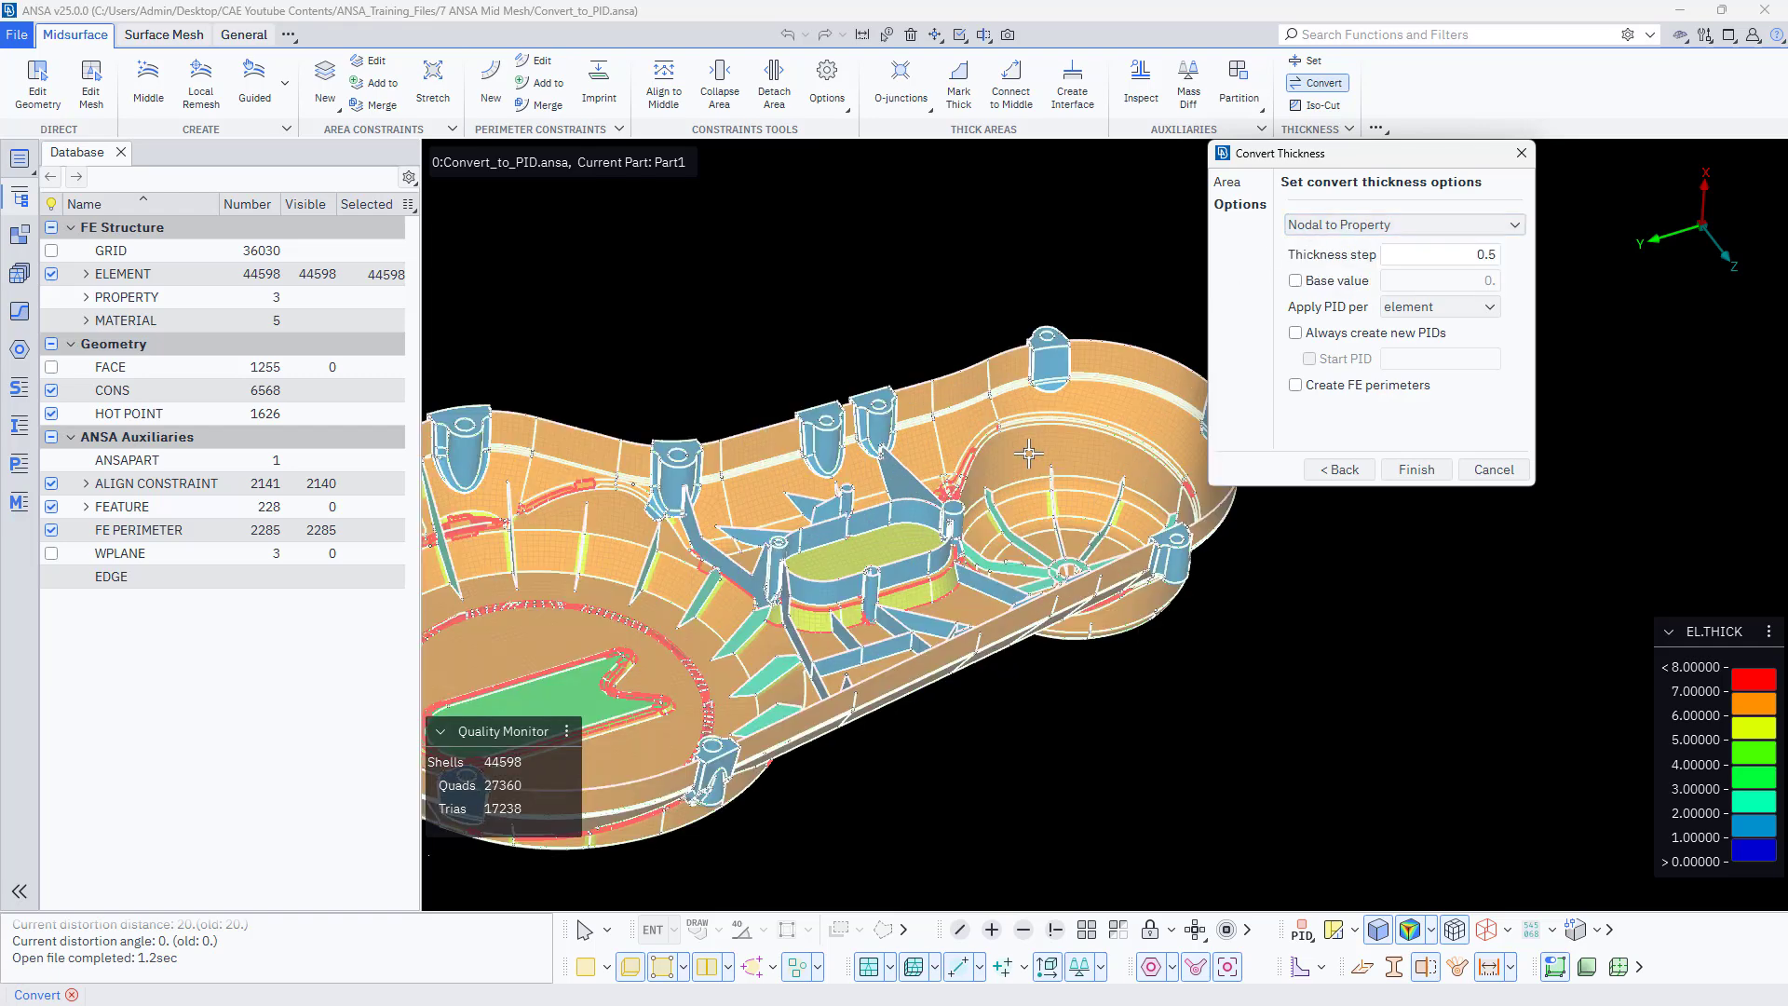
{"action": "scroll", "coordinate": [1029, 453], "scroll_direction": "down", "scroll_amount": 3}
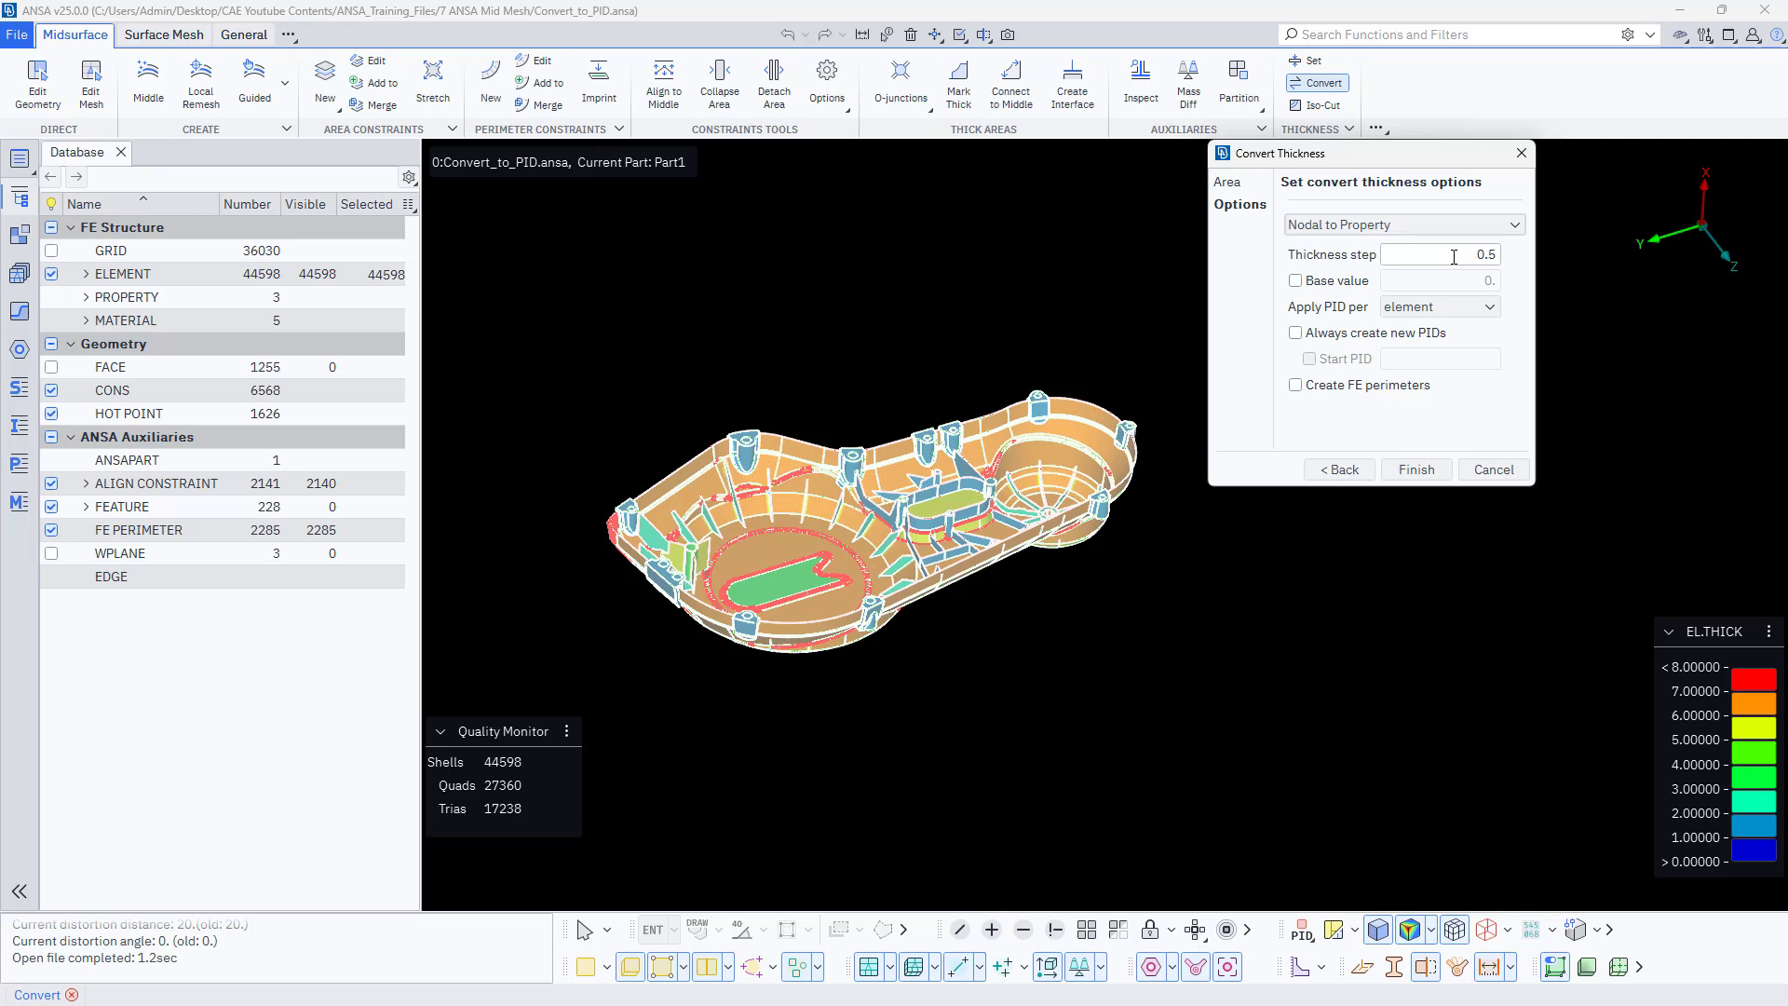
{"action": "mouse_move", "coordinate": [1454, 257]}
{"action": "left_click", "coordinate": [1295, 333]}
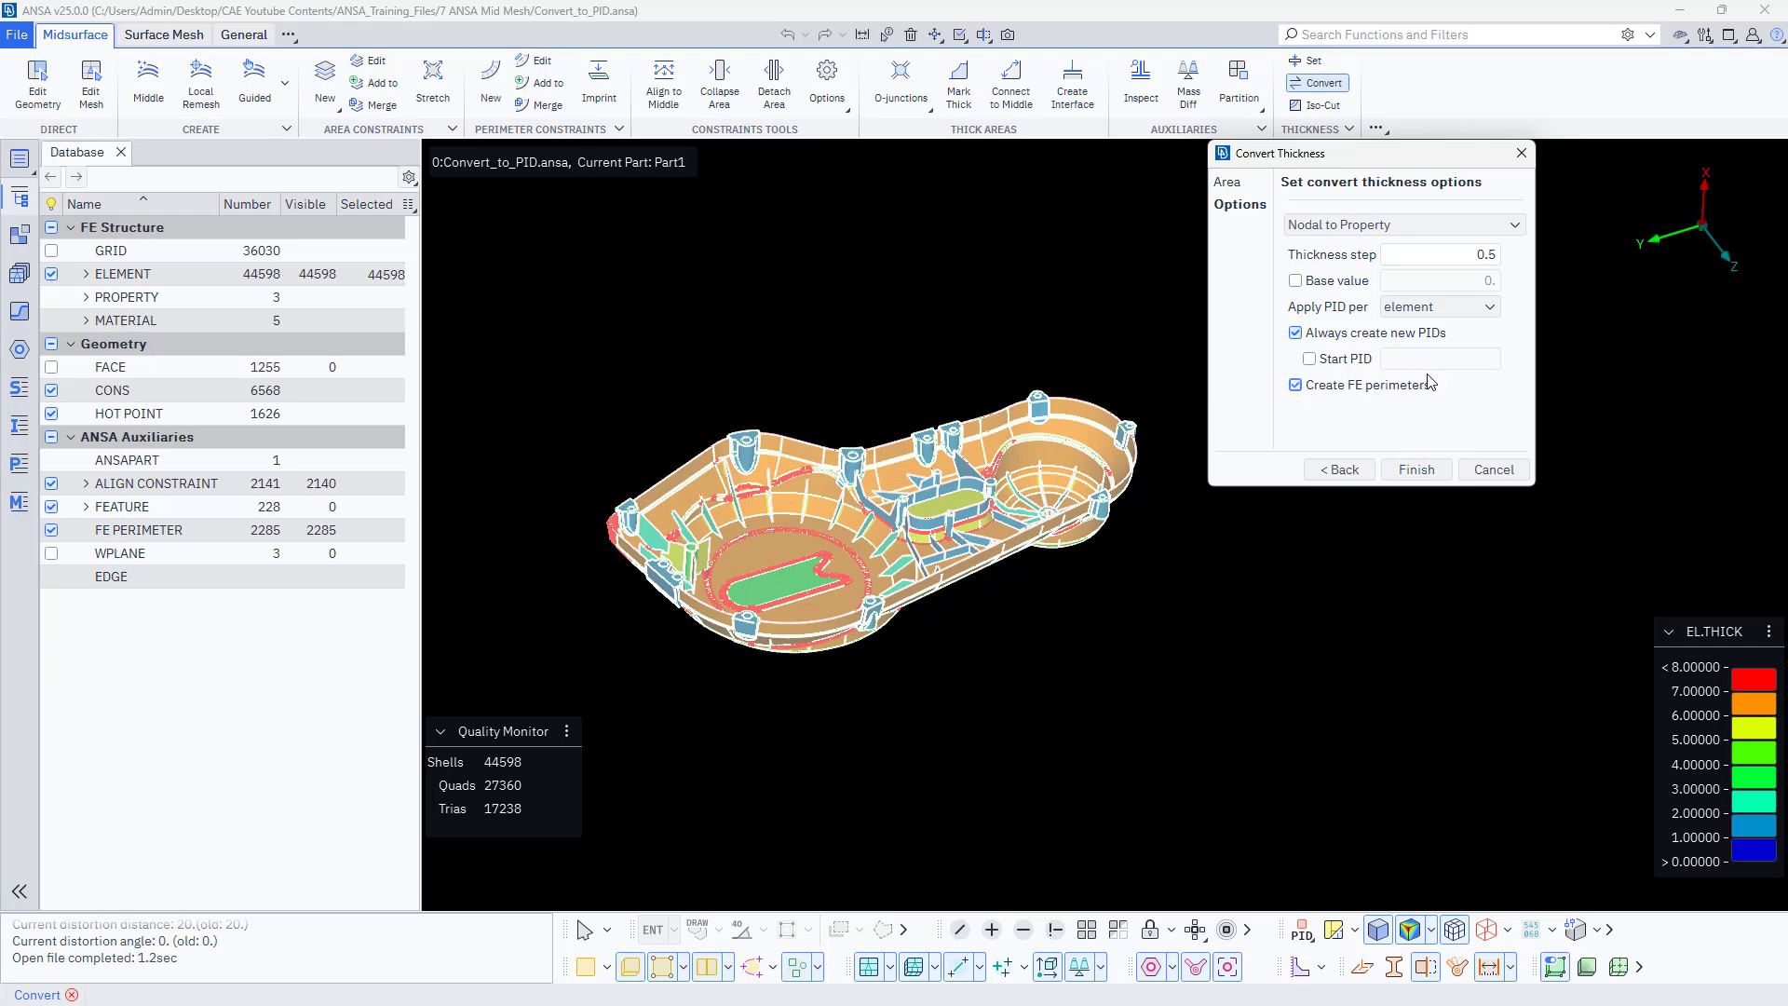
{"action": "scroll", "coordinate": [1058, 466], "scroll_direction": "up", "scroll_amount": 5}
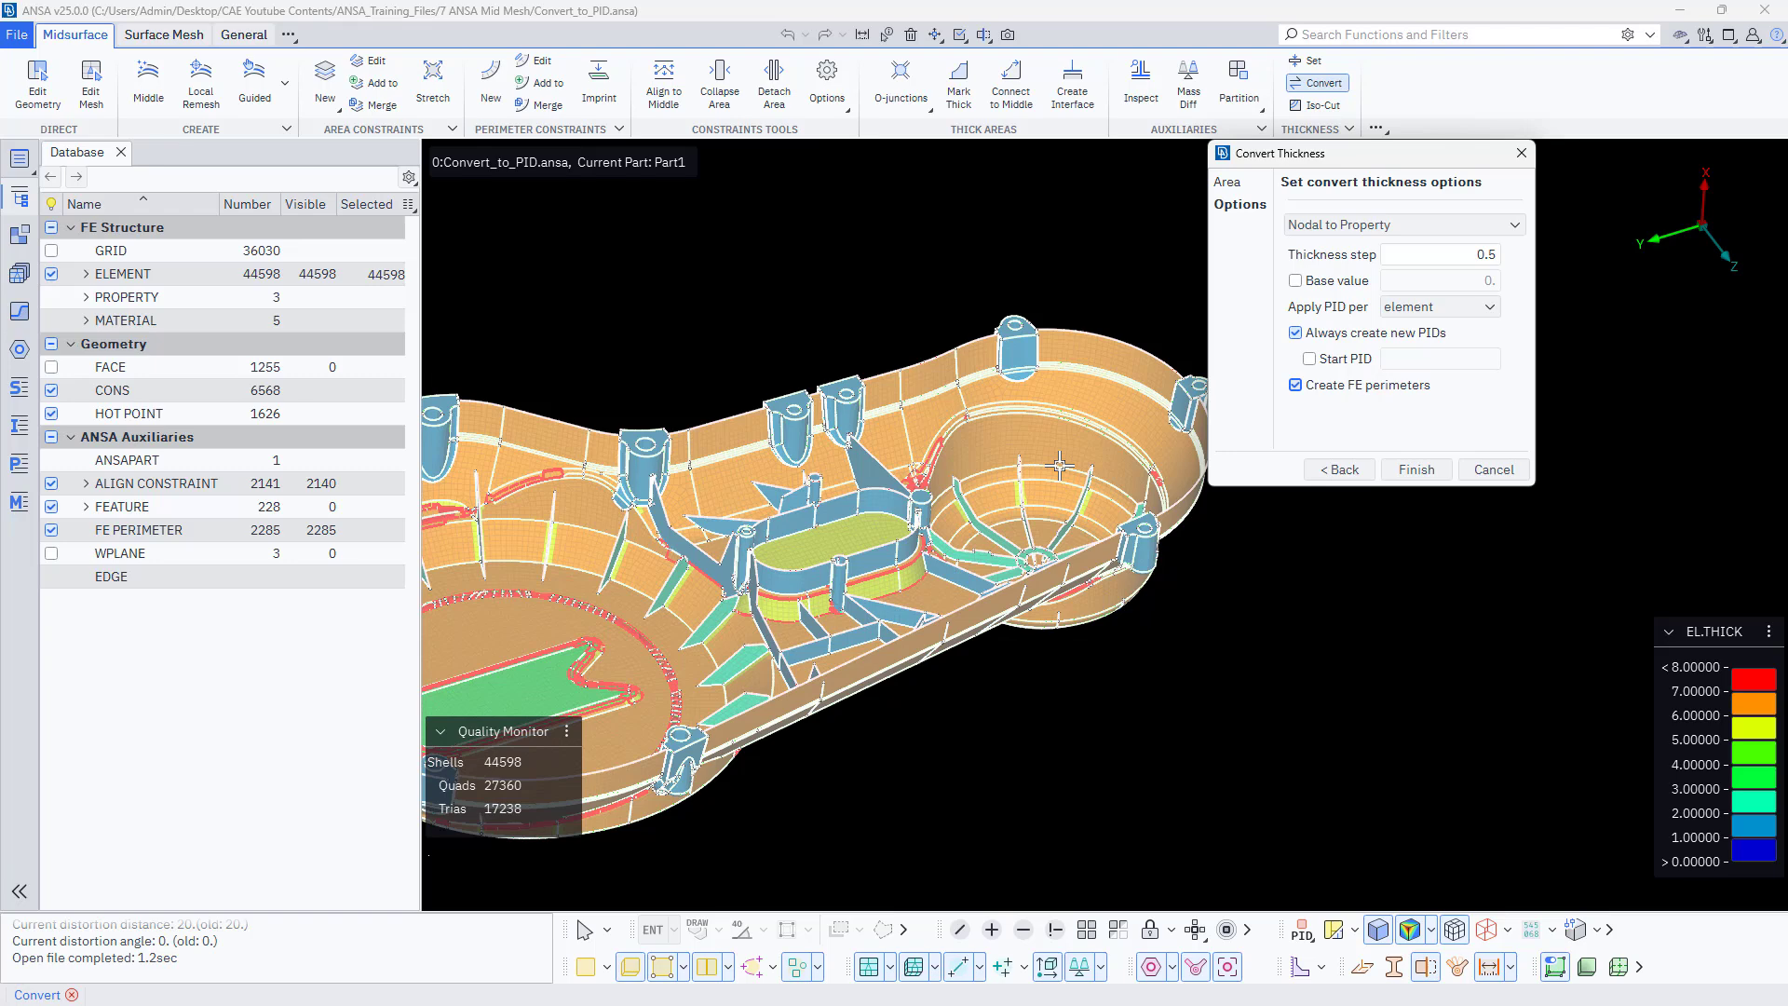
{"action": "scroll", "coordinate": [1059, 466], "scroll_direction": "down", "scroll_amount": 6}
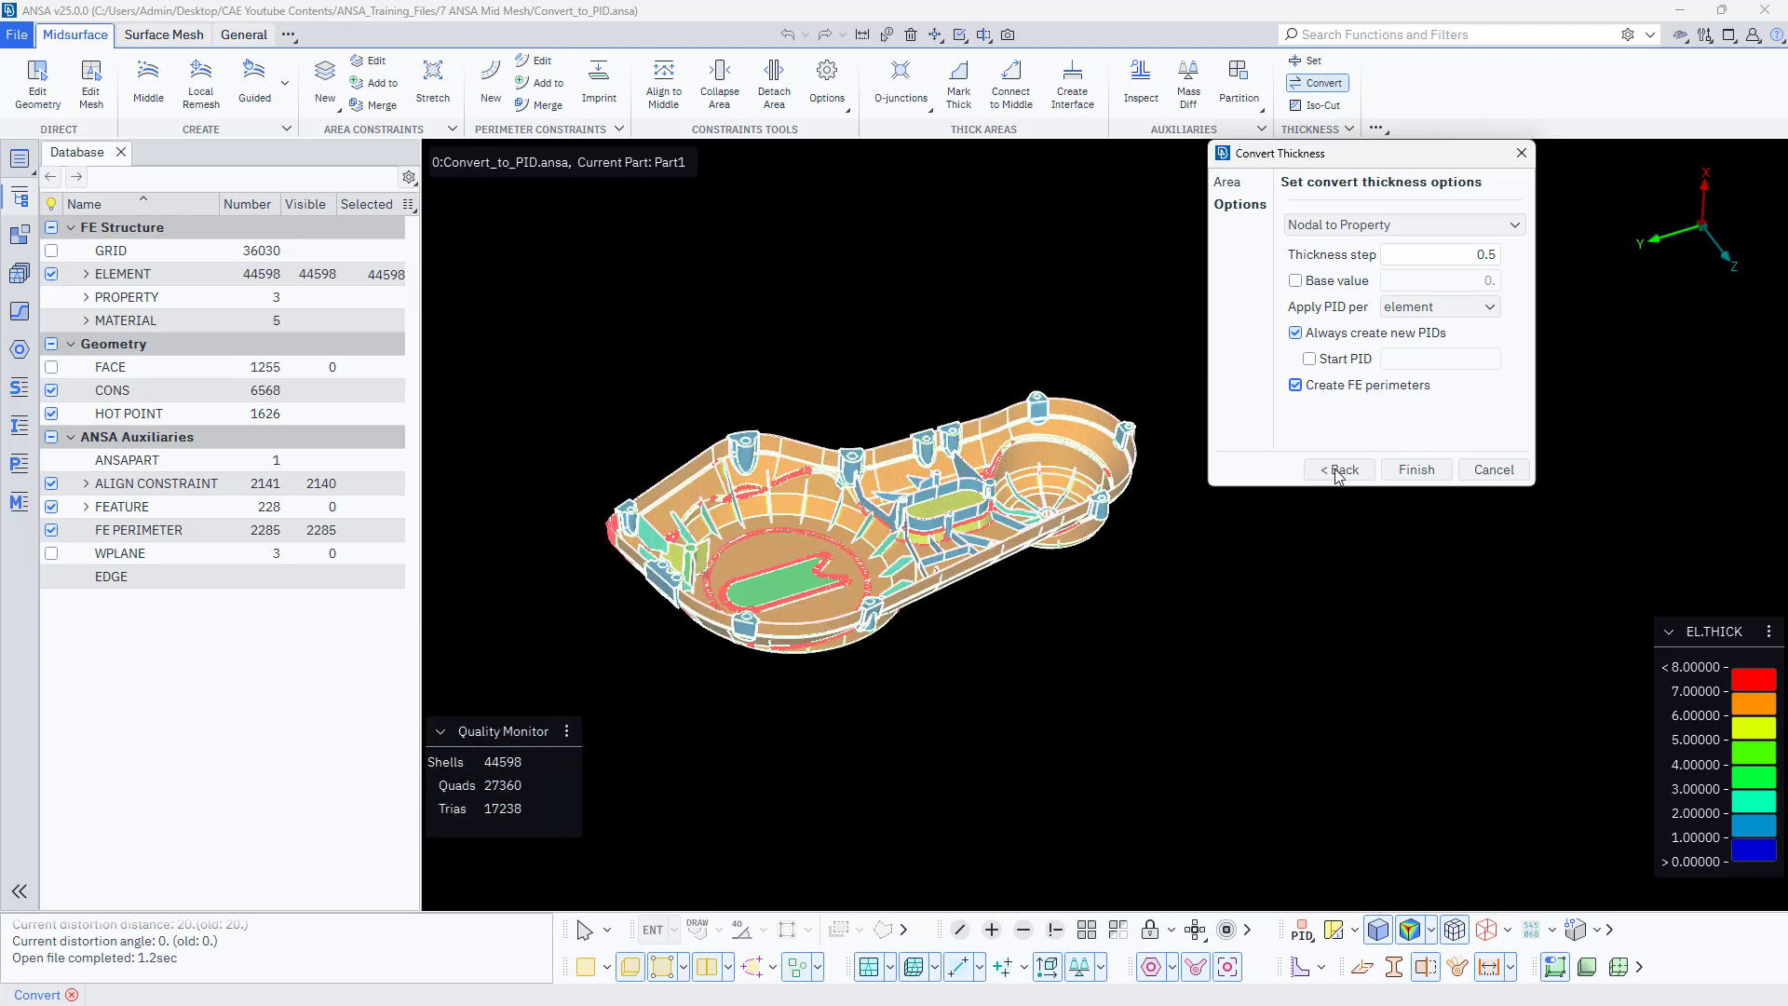
{"action": "left_click", "coordinate": [1428, 471]}
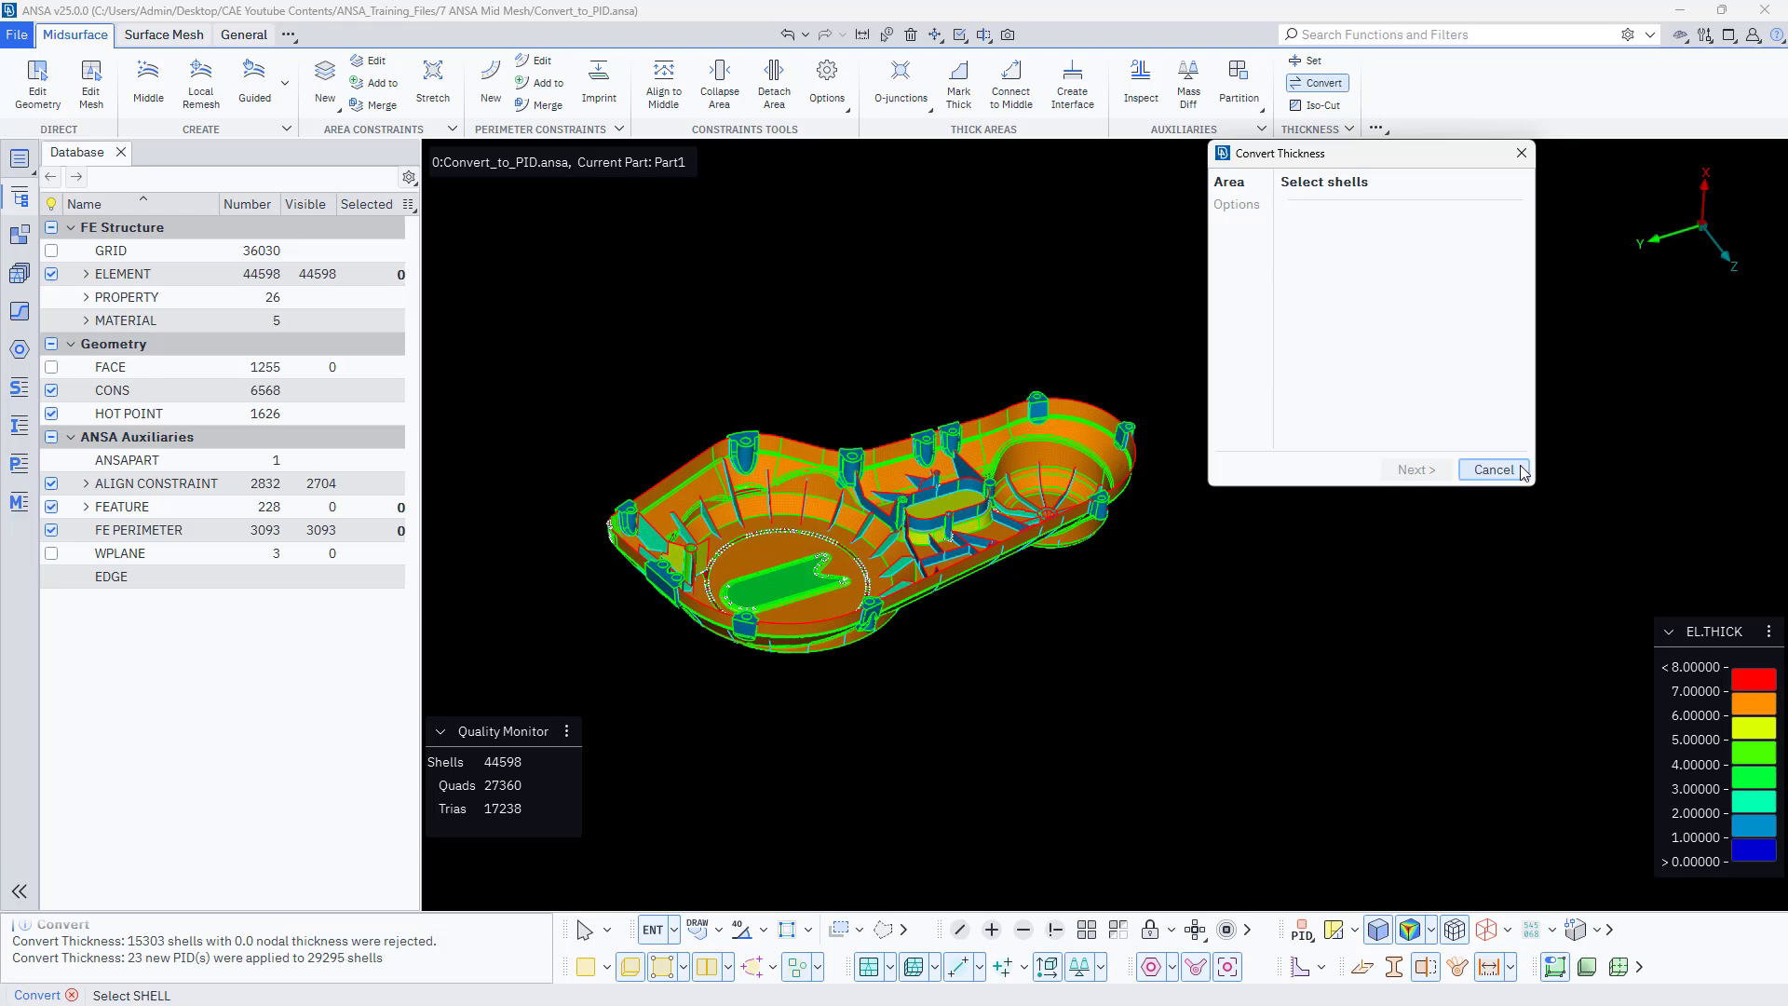
{"action": "left_click", "coordinate": [1493, 470]}
Start the entity info tool and check the PID and thickness of elements on the base pad, ribs, oval boss and round pocket.
{"action": "scroll", "coordinate": [730, 523], "scroll_direction": "up", "scroll_amount": 5}
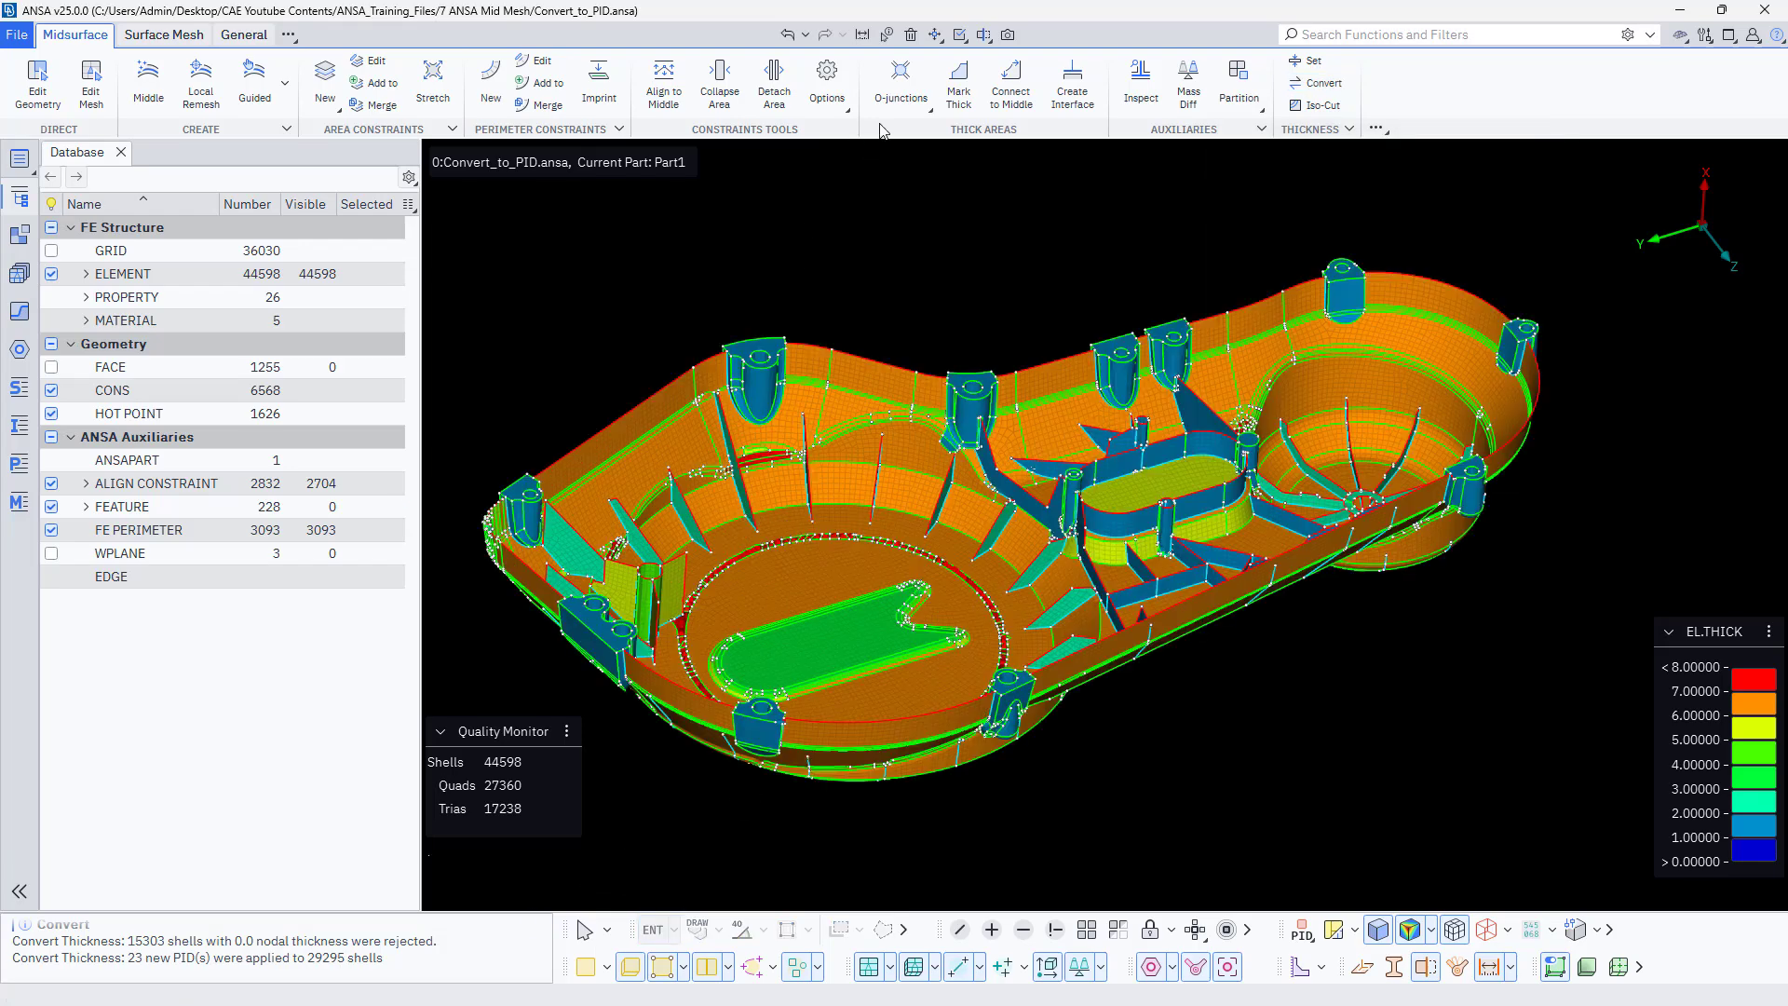
{"action": "left_click", "coordinate": [887, 34]}
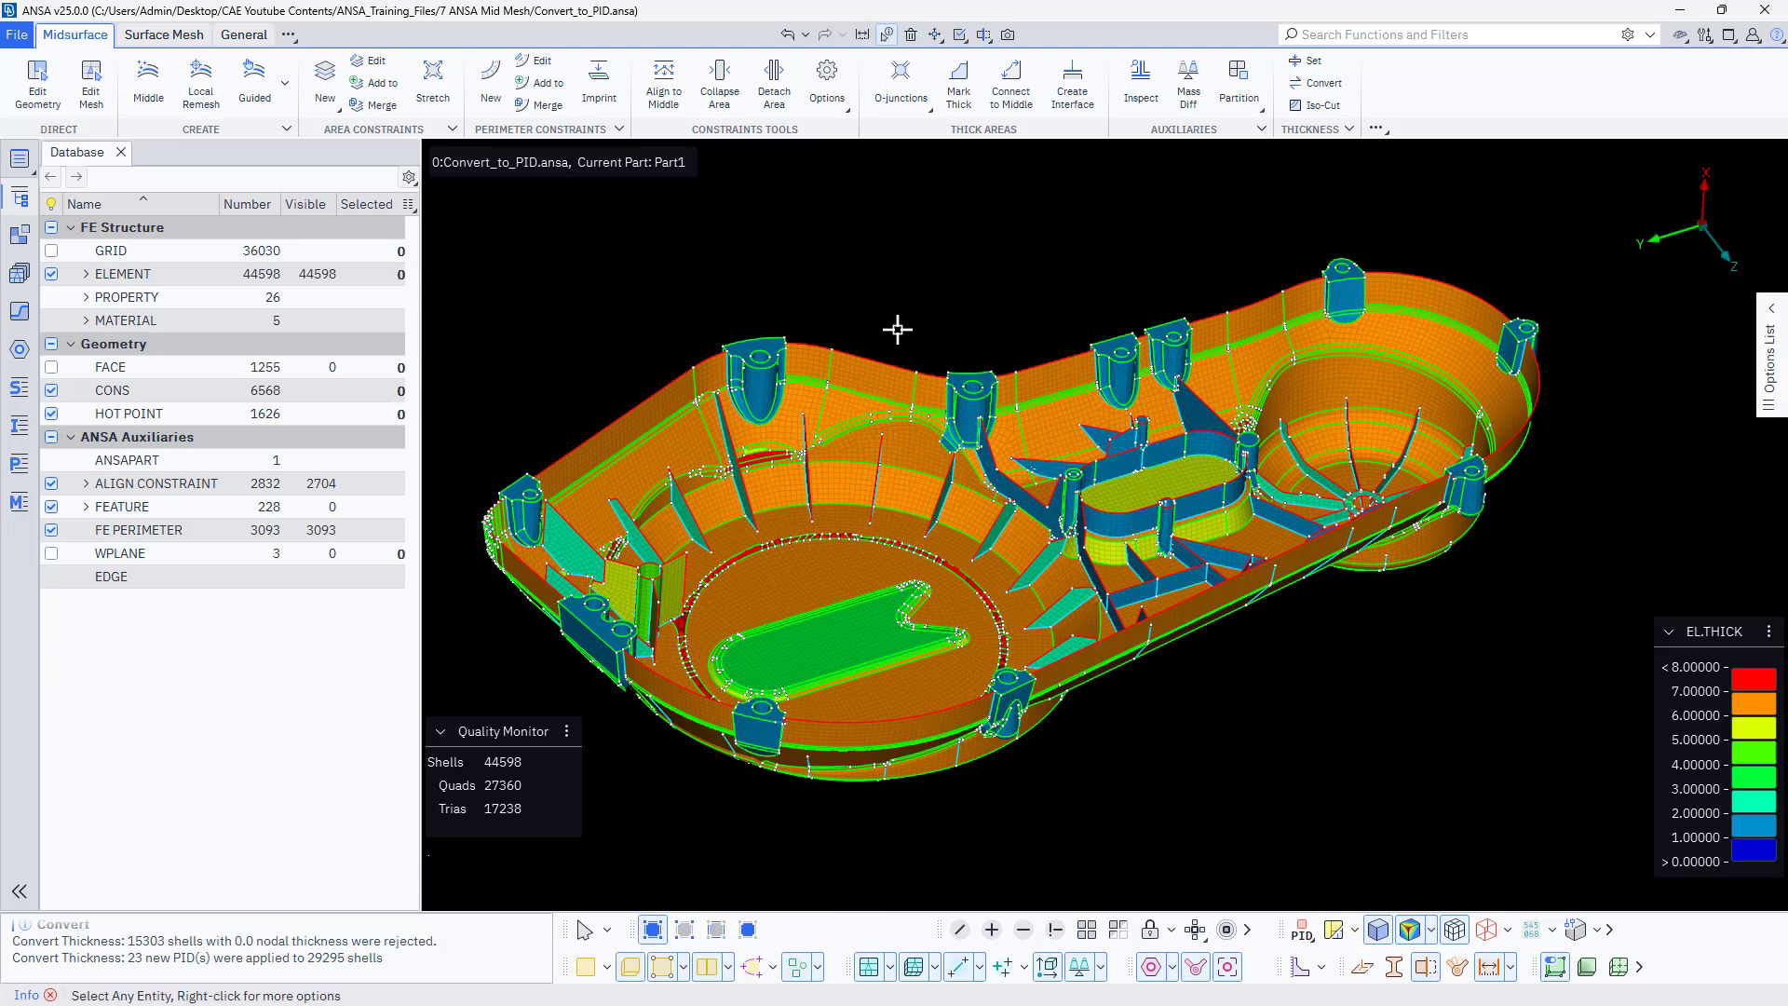
{"action": "scroll", "coordinate": [882, 378], "scroll_direction": "up", "scroll_amount": 4}
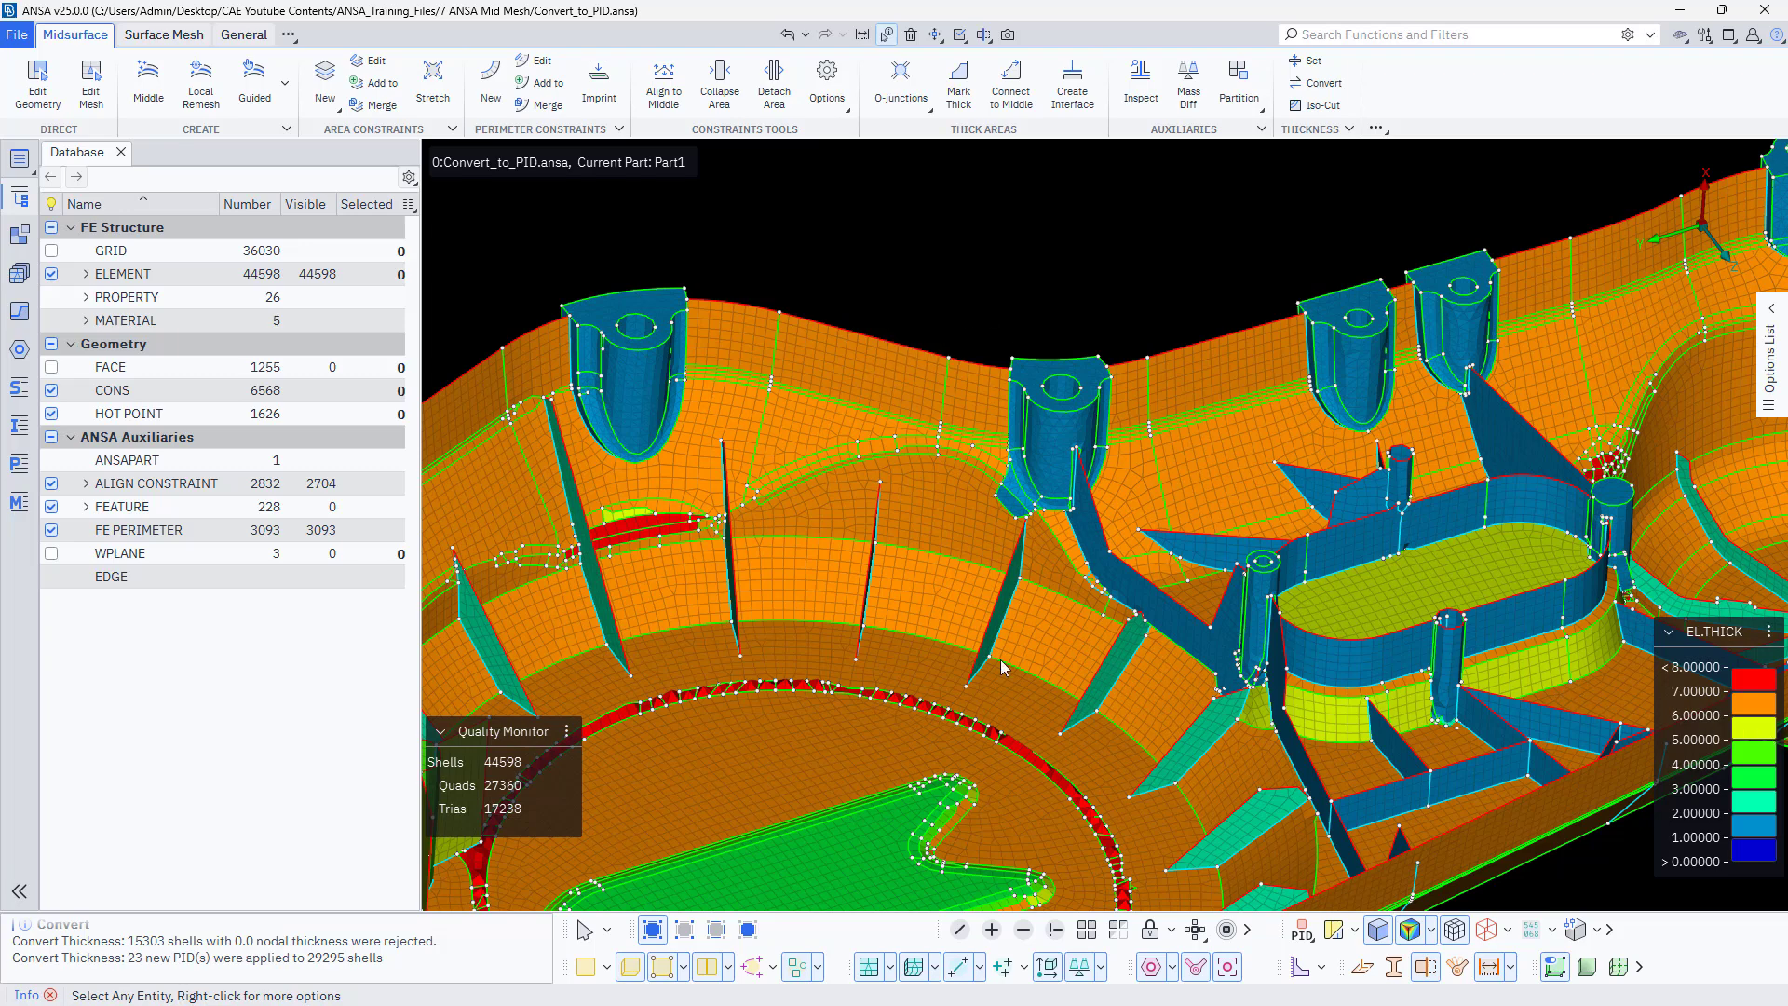
{"action": "mouse_move", "coordinate": [622, 534]}
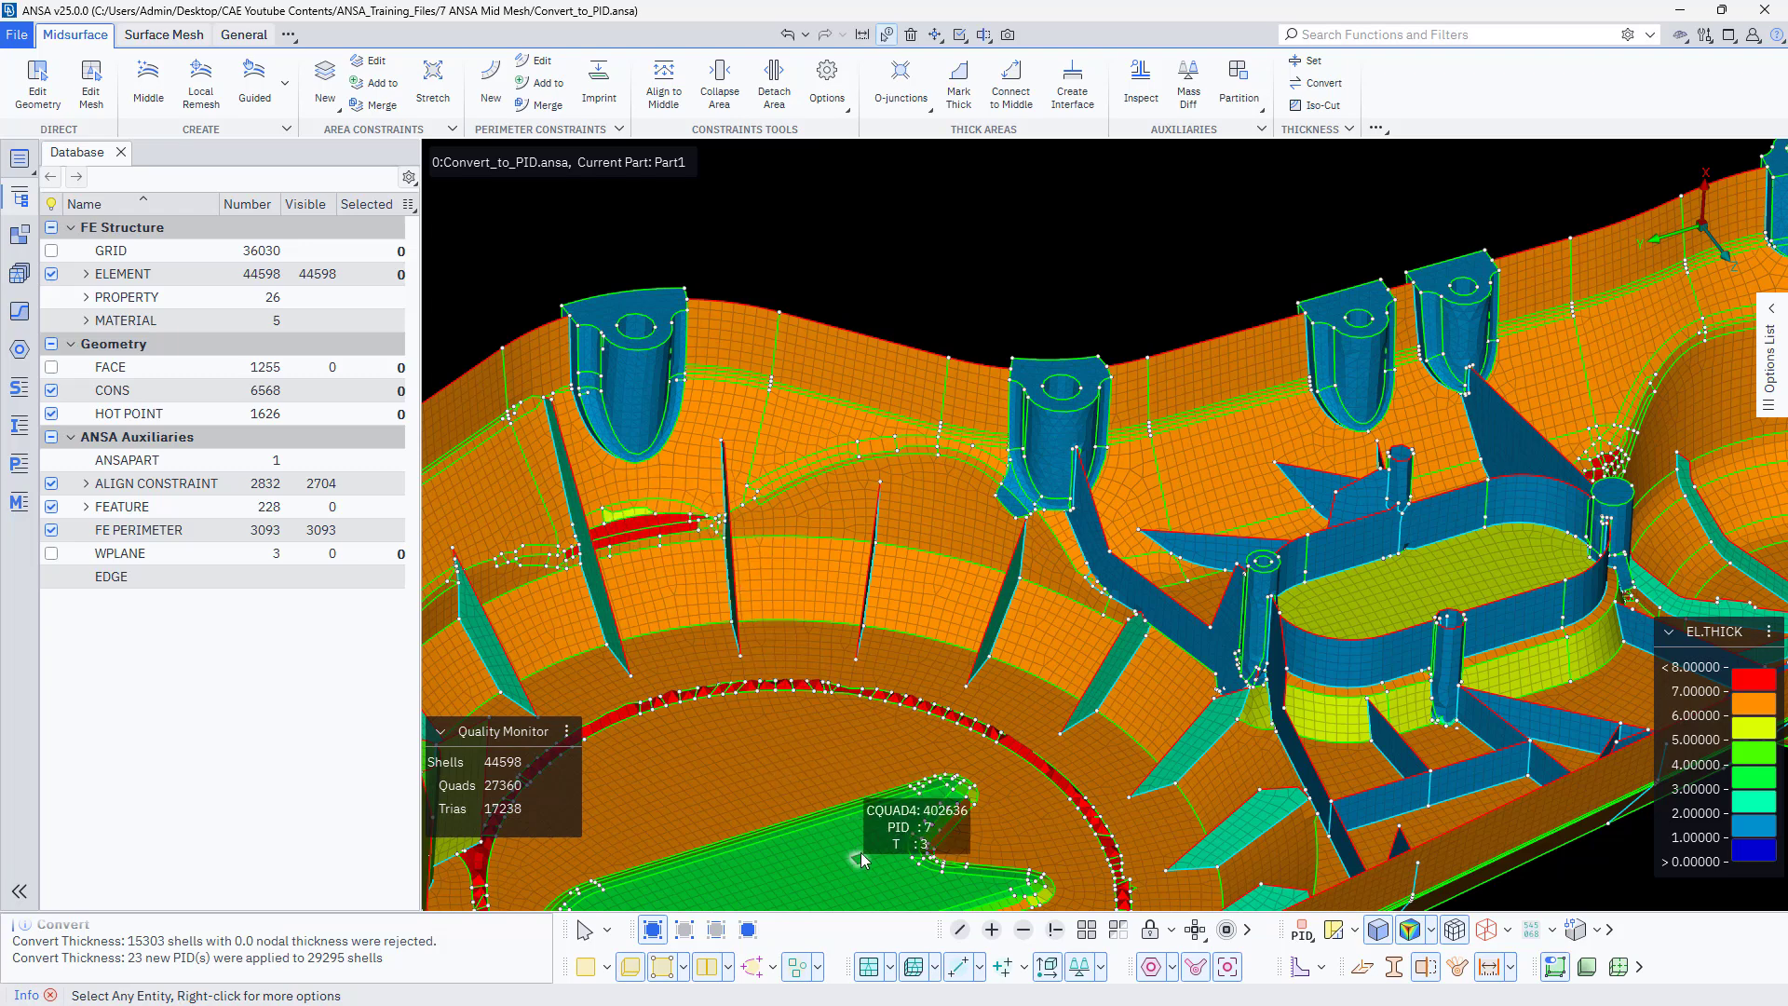
{"action": "mouse_move", "coordinate": [799, 761]}
{"action": "mouse_move", "coordinate": [1355, 663]}
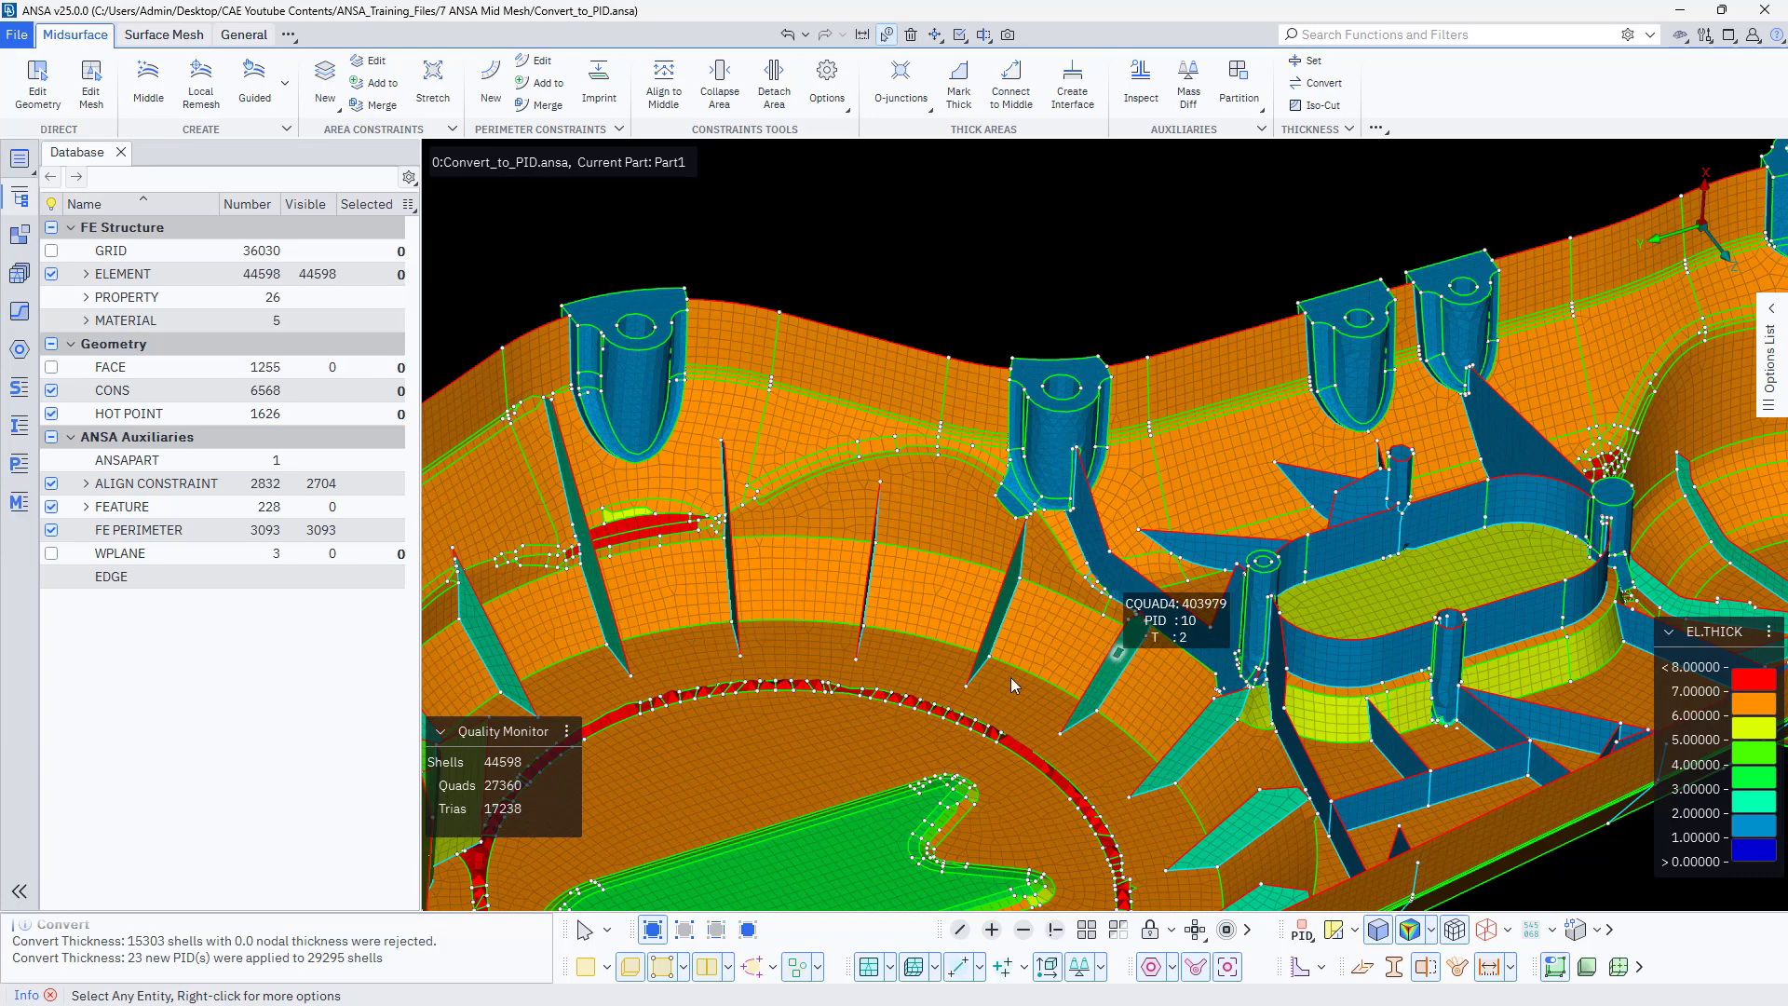
{"action": "scroll", "coordinate": [739, 682], "scroll_direction": "down", "scroll_amount": 3}
{"action": "scroll", "coordinate": [1293, 609], "scroll_direction": "up", "scroll_amount": 5}
{"action": "mouse_move", "coordinate": [580, 682]}
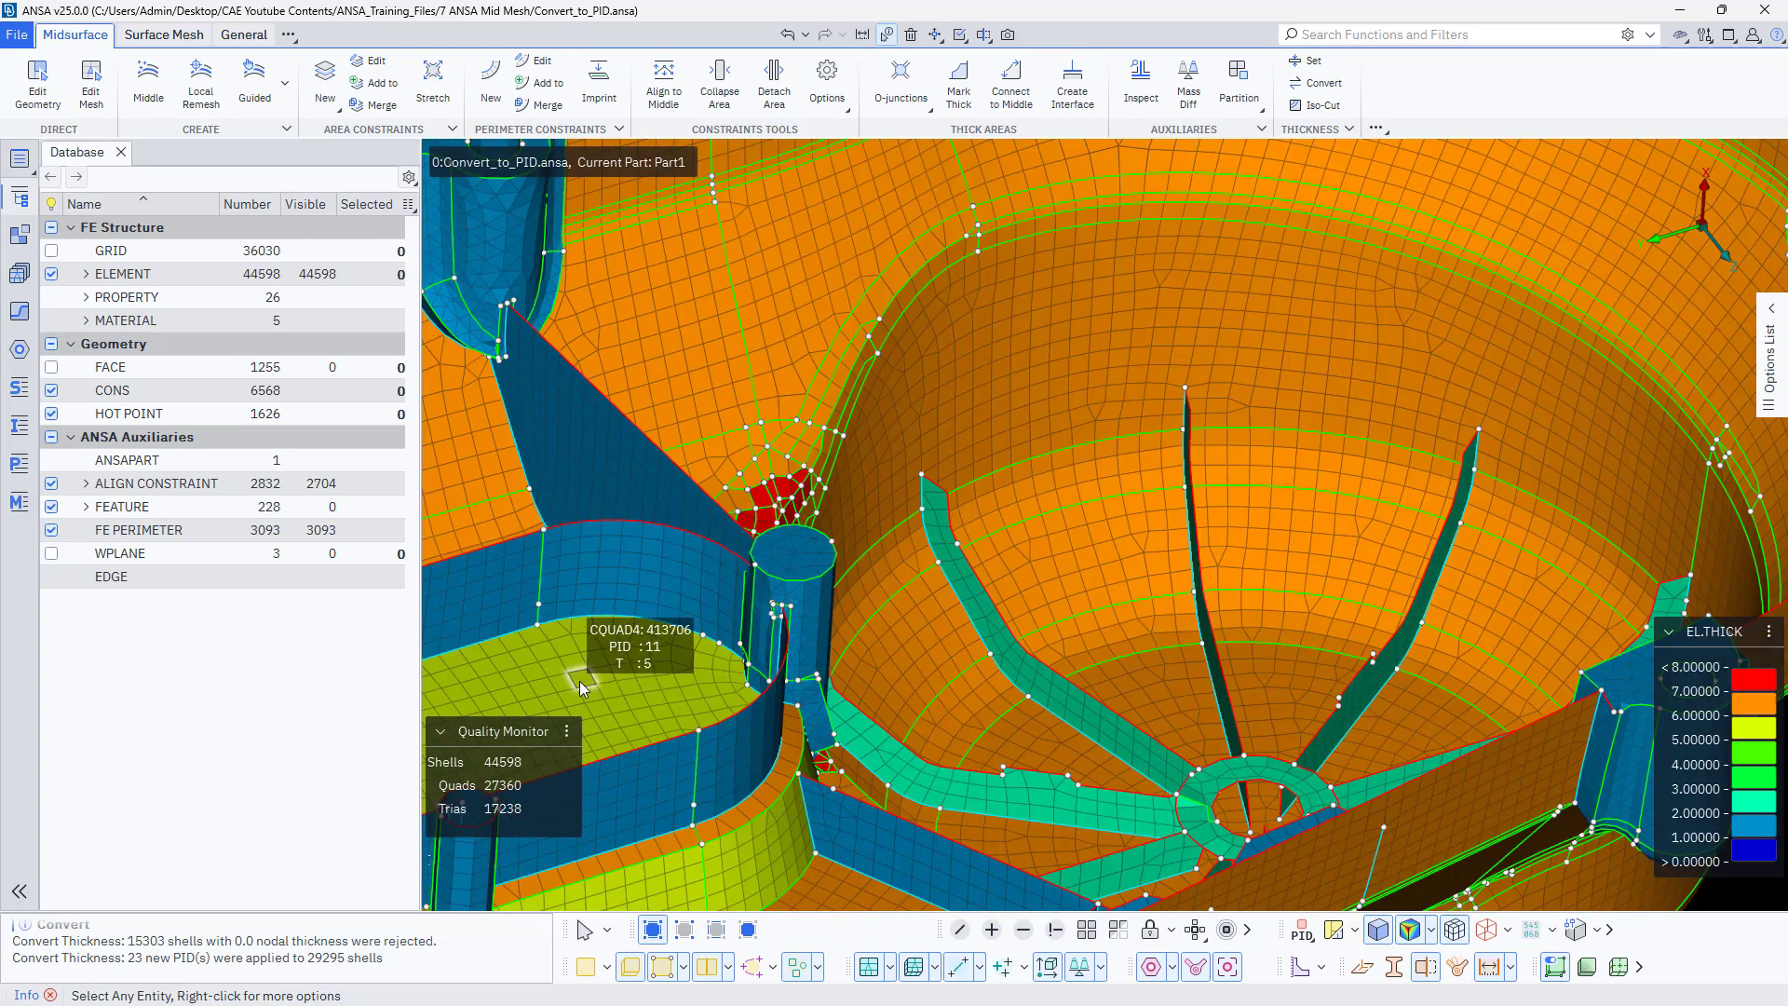
{"action": "mouse_move", "coordinate": [1058, 713]}
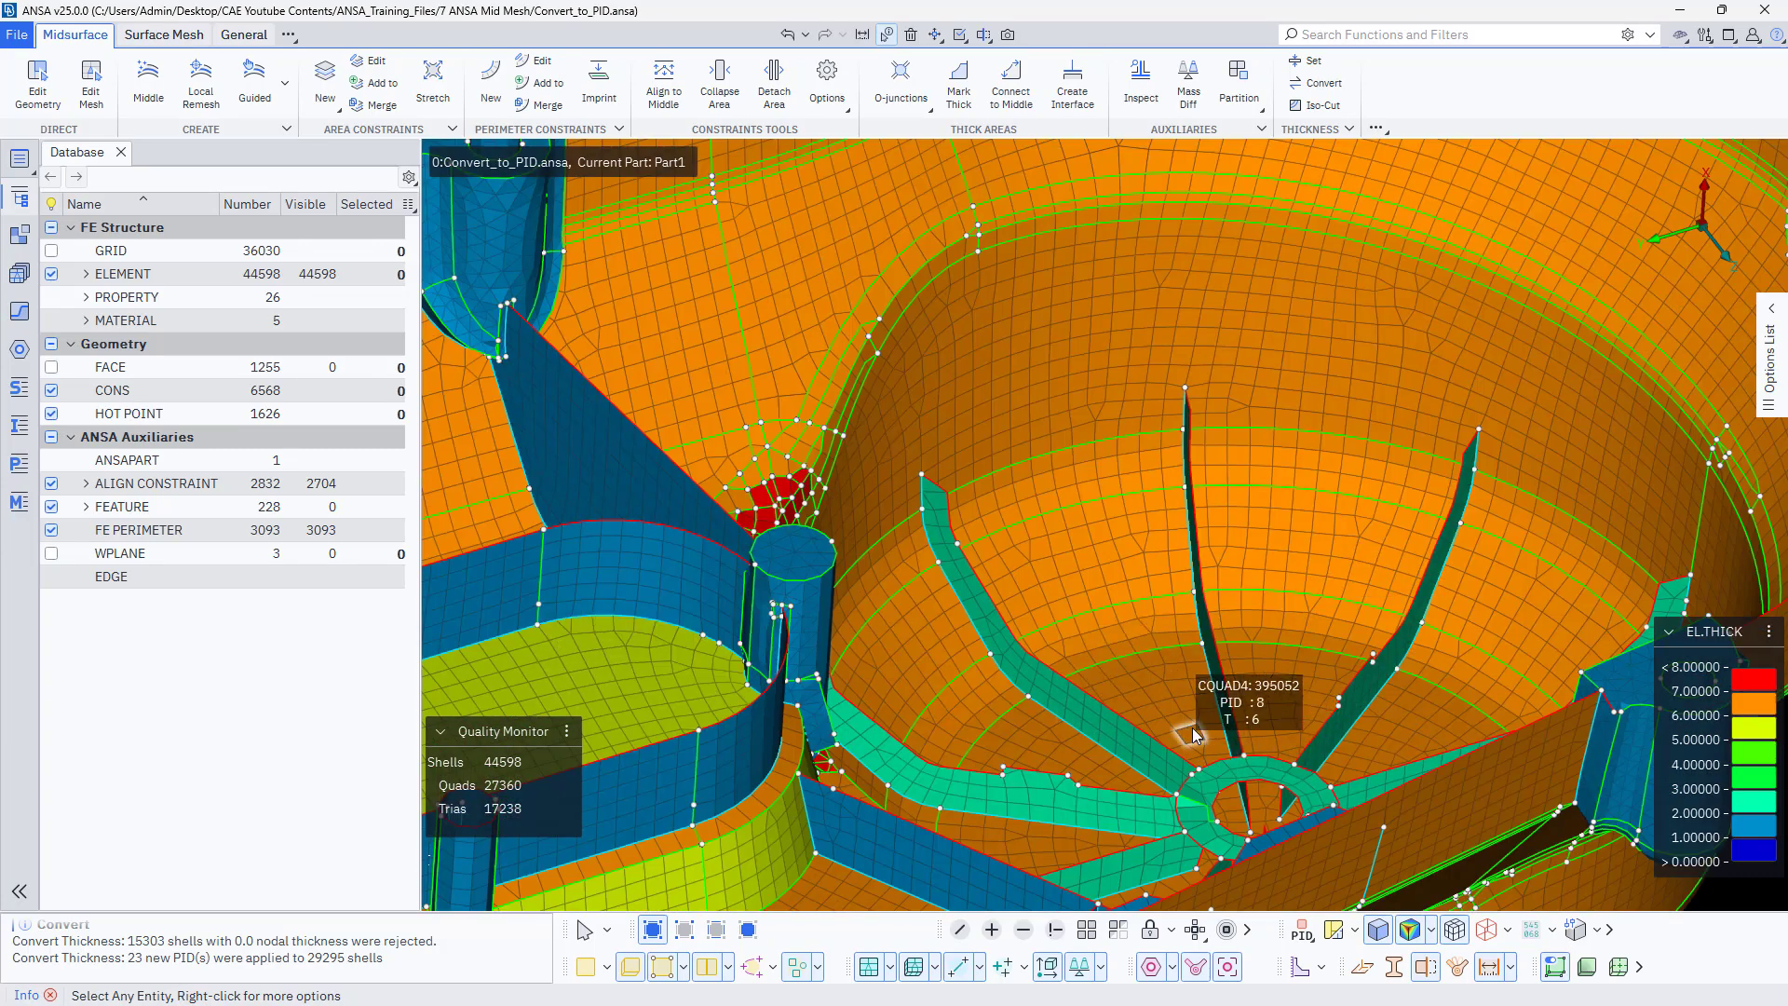
{"action": "scroll", "coordinate": [1174, 657], "scroll_direction": "down", "scroll_amount": 8}
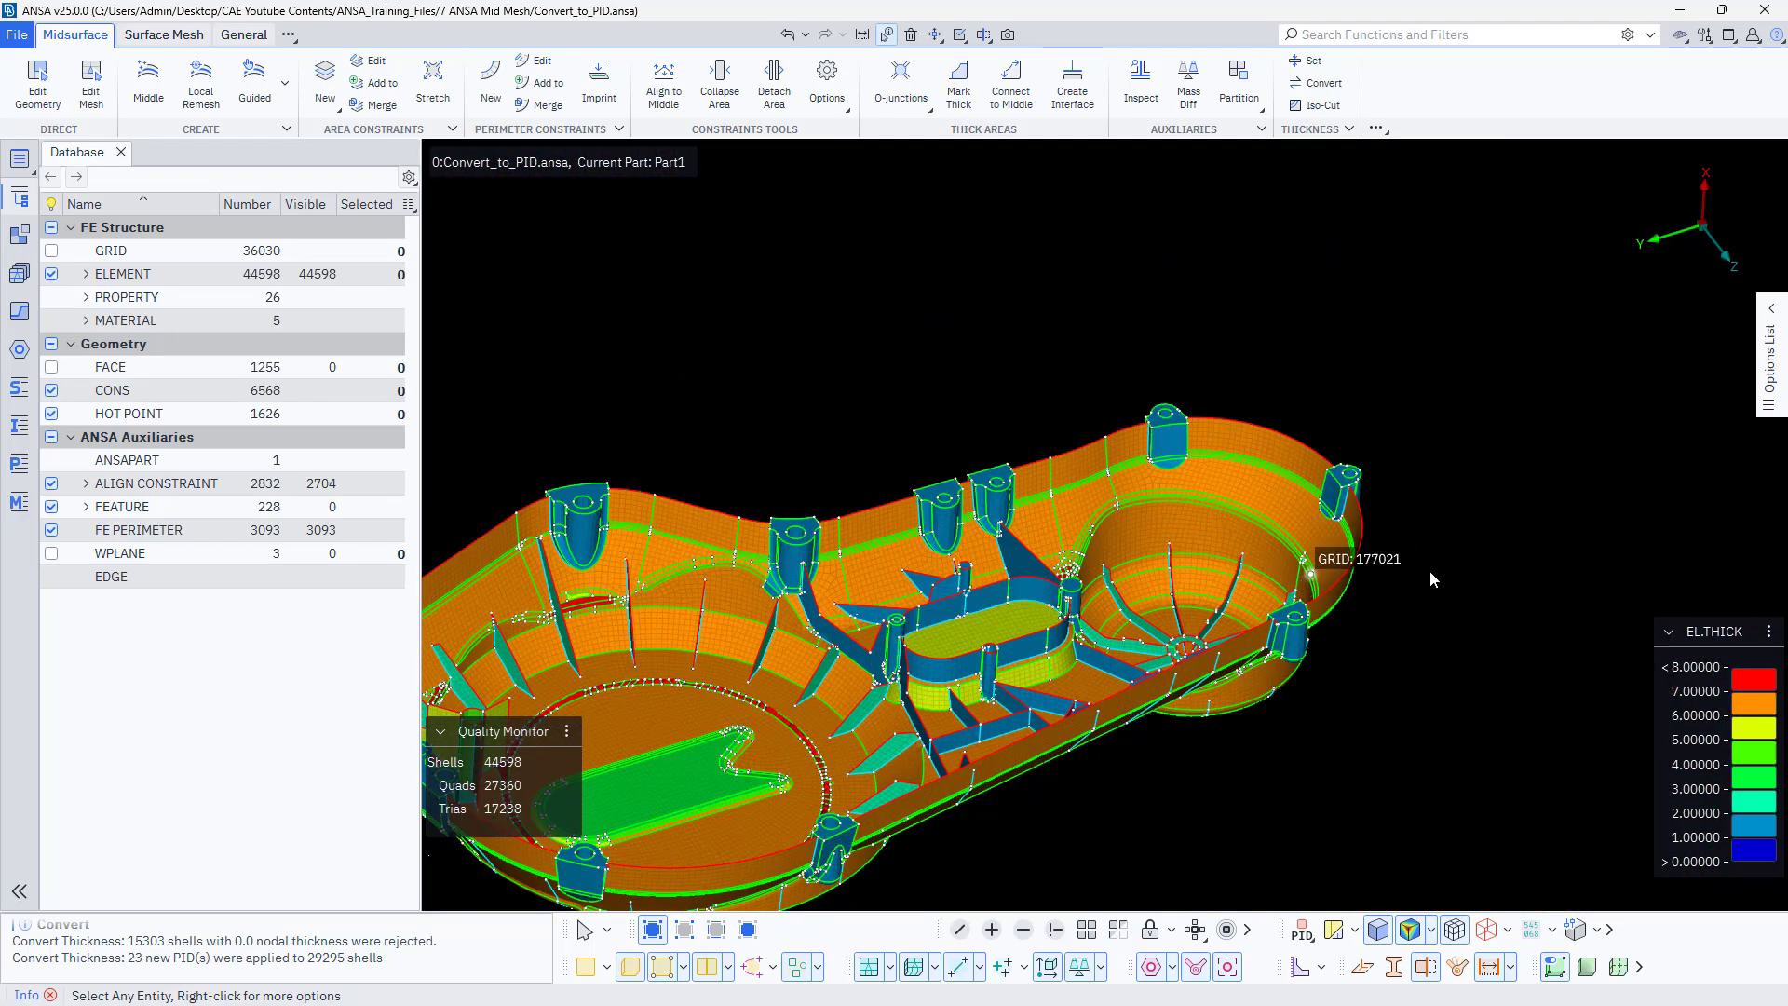
Switch the mesh display from the element thickness contour to PID colours.
{"action": "scroll", "coordinate": [1452, 568], "scroll_direction": "down", "scroll_amount": 3}
{"action": "left_click", "coordinate": [1411, 931]}
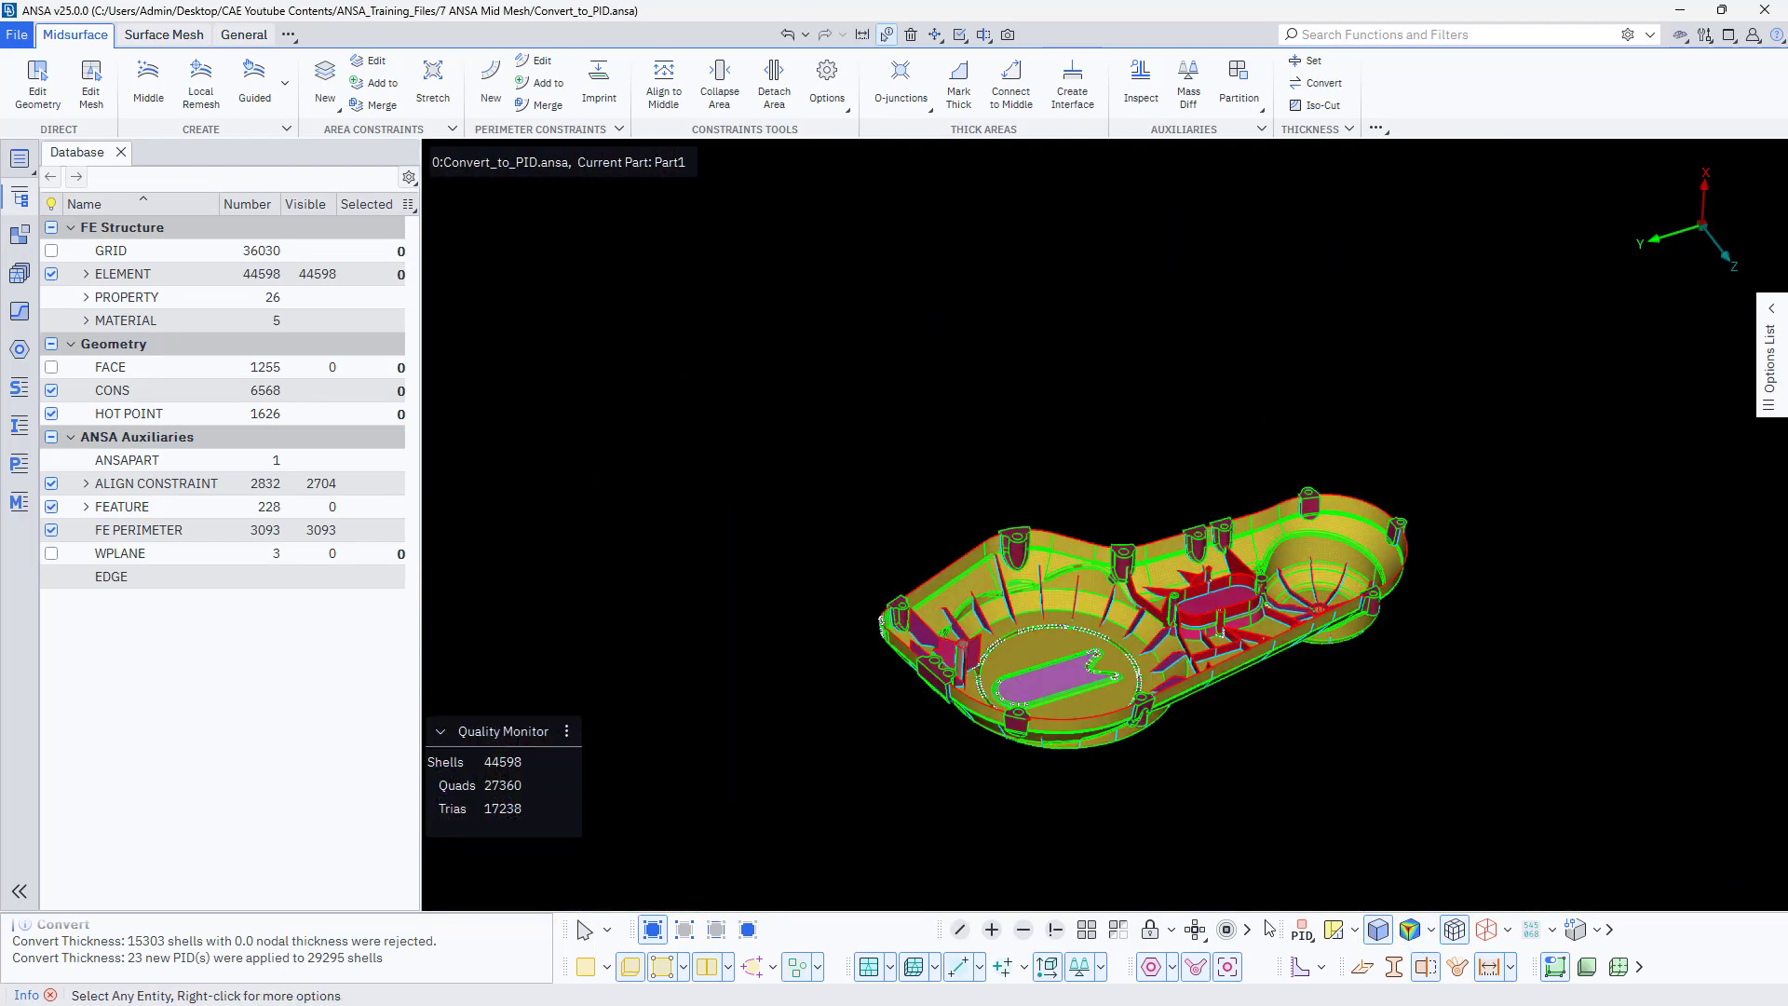
{"action": "scroll", "coordinate": [1207, 632], "scroll_direction": "up", "scroll_amount": 5}
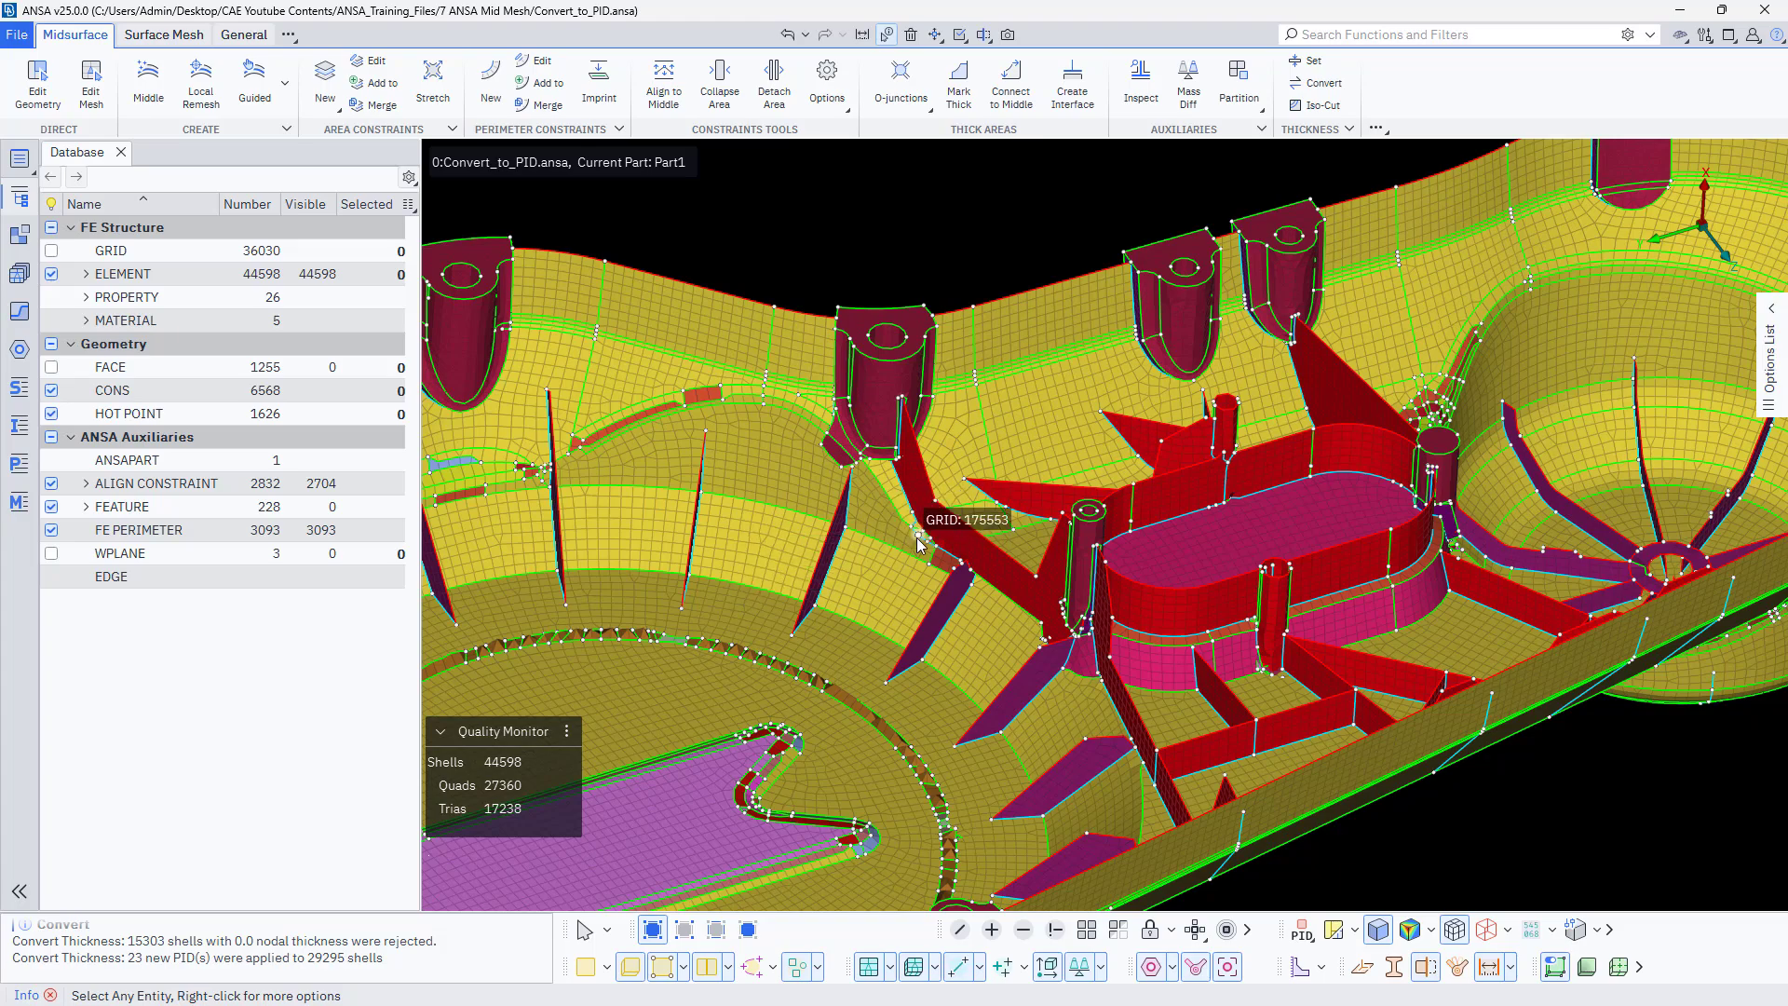
Examine the small PID patches along the ribbed wall, the circular groove and the notched end of the base pad.
{"action": "scroll", "coordinate": [917, 538], "scroll_direction": "down", "scroll_amount": 4}
{"action": "left_click_drag", "start_coordinate": [770, 623], "coordinate": [759, 579], "text": "ctrl"}
{"action": "middle_click_drag", "start_coordinate": [759, 579], "coordinate": [796, 510], "text": "ctrl"}
{"action": "scroll", "coordinate": [689, 421], "scroll_direction": "up", "scroll_amount": 6}
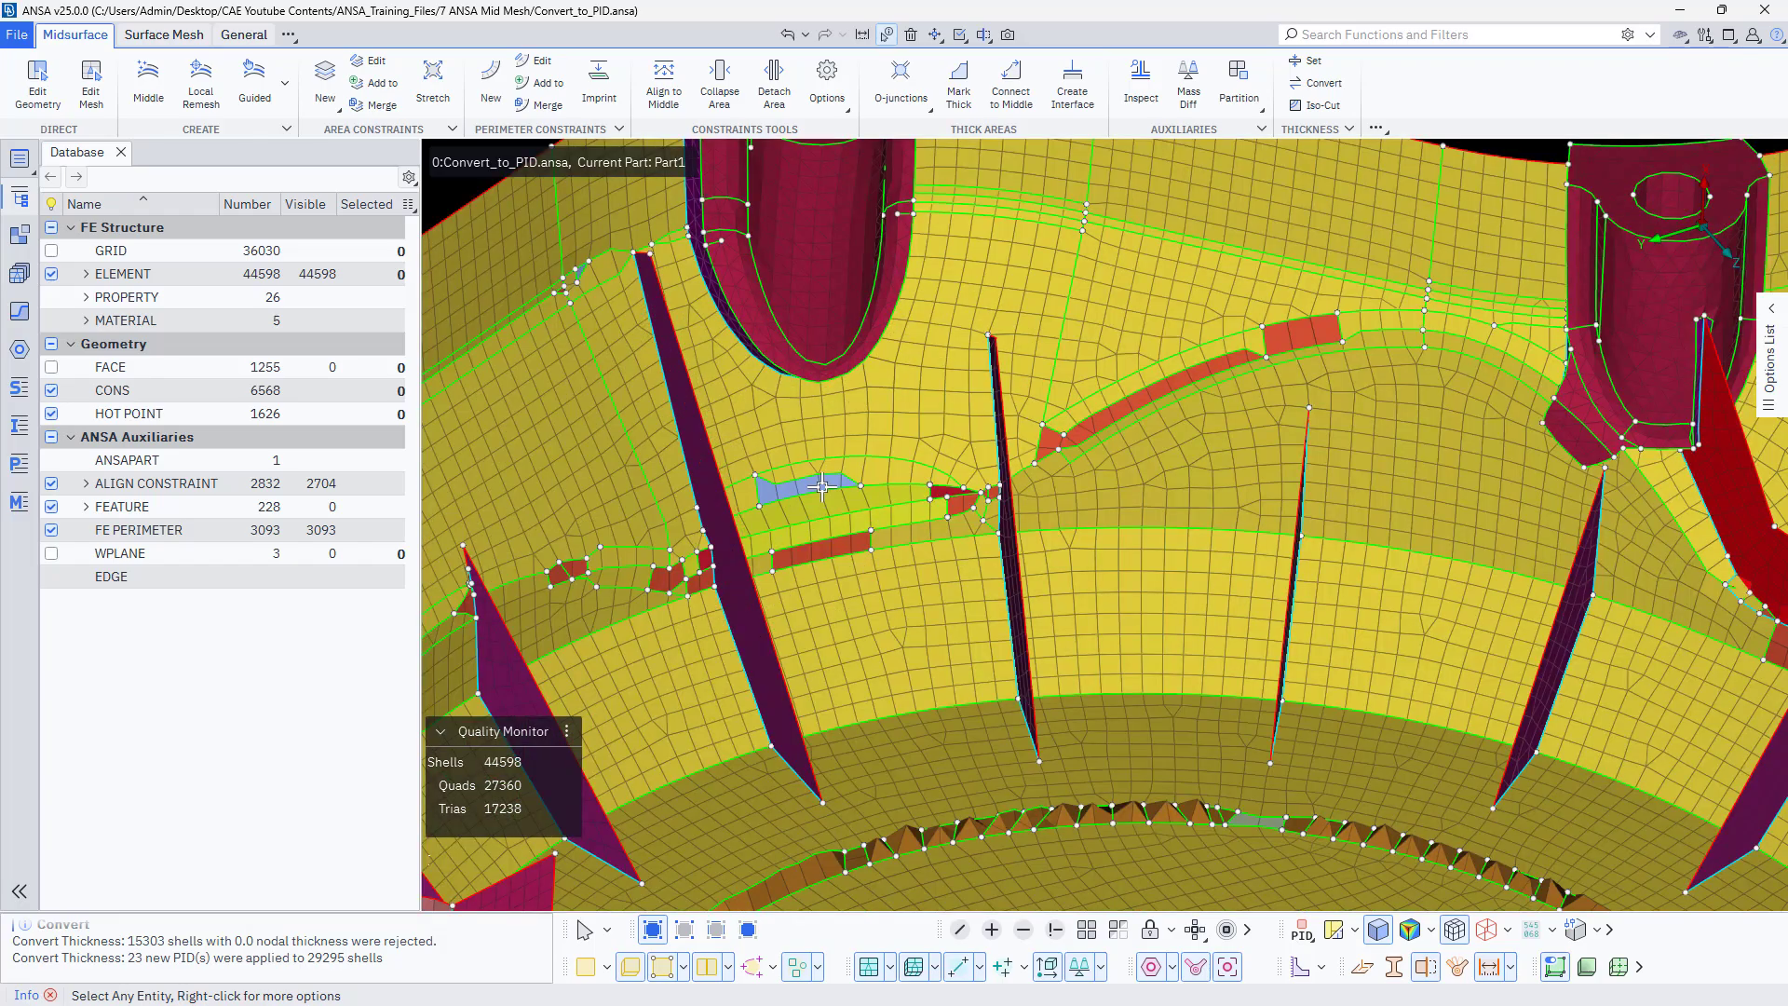
{"action": "scroll", "coordinate": [828, 496], "scroll_direction": "down", "scroll_amount": 6}
{"action": "left_click_drag", "start_coordinate": [903, 512], "coordinate": [921, 324], "text": "ctrl"}
{"action": "scroll", "coordinate": [973, 388], "scroll_direction": "up", "scroll_amount": 5}
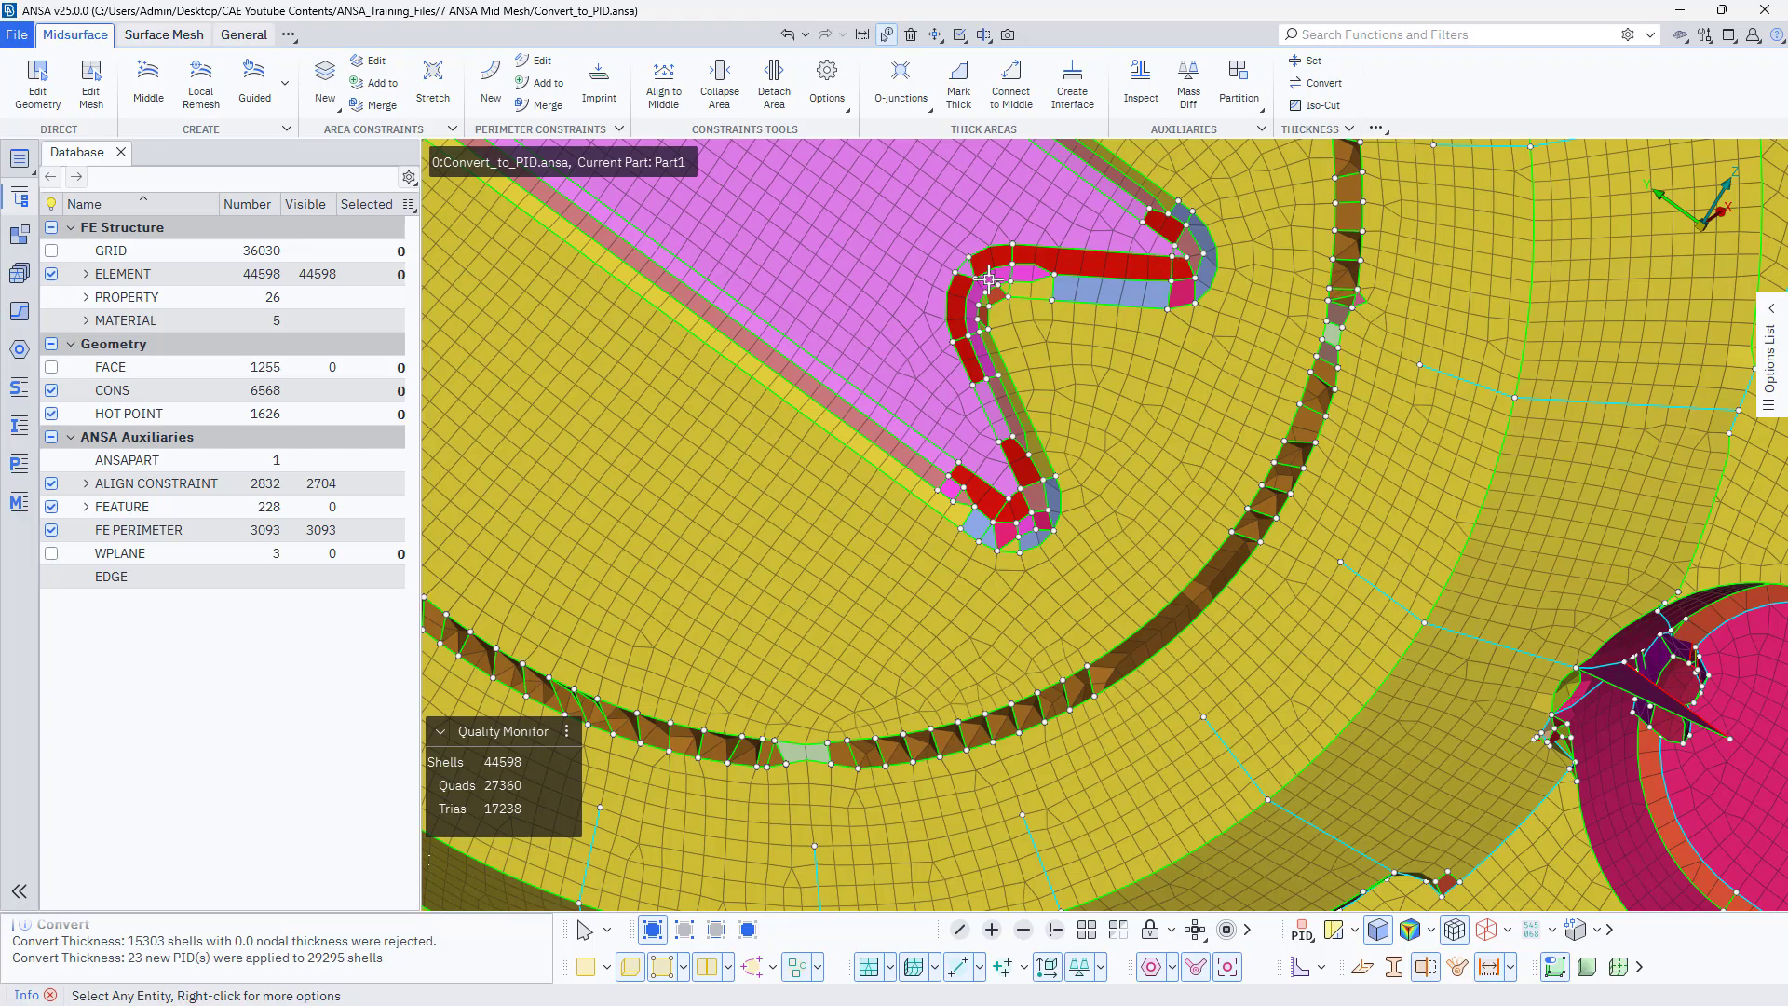
{"action": "scroll", "coordinate": [1015, 289], "scroll_direction": "down", "scroll_amount": 3}
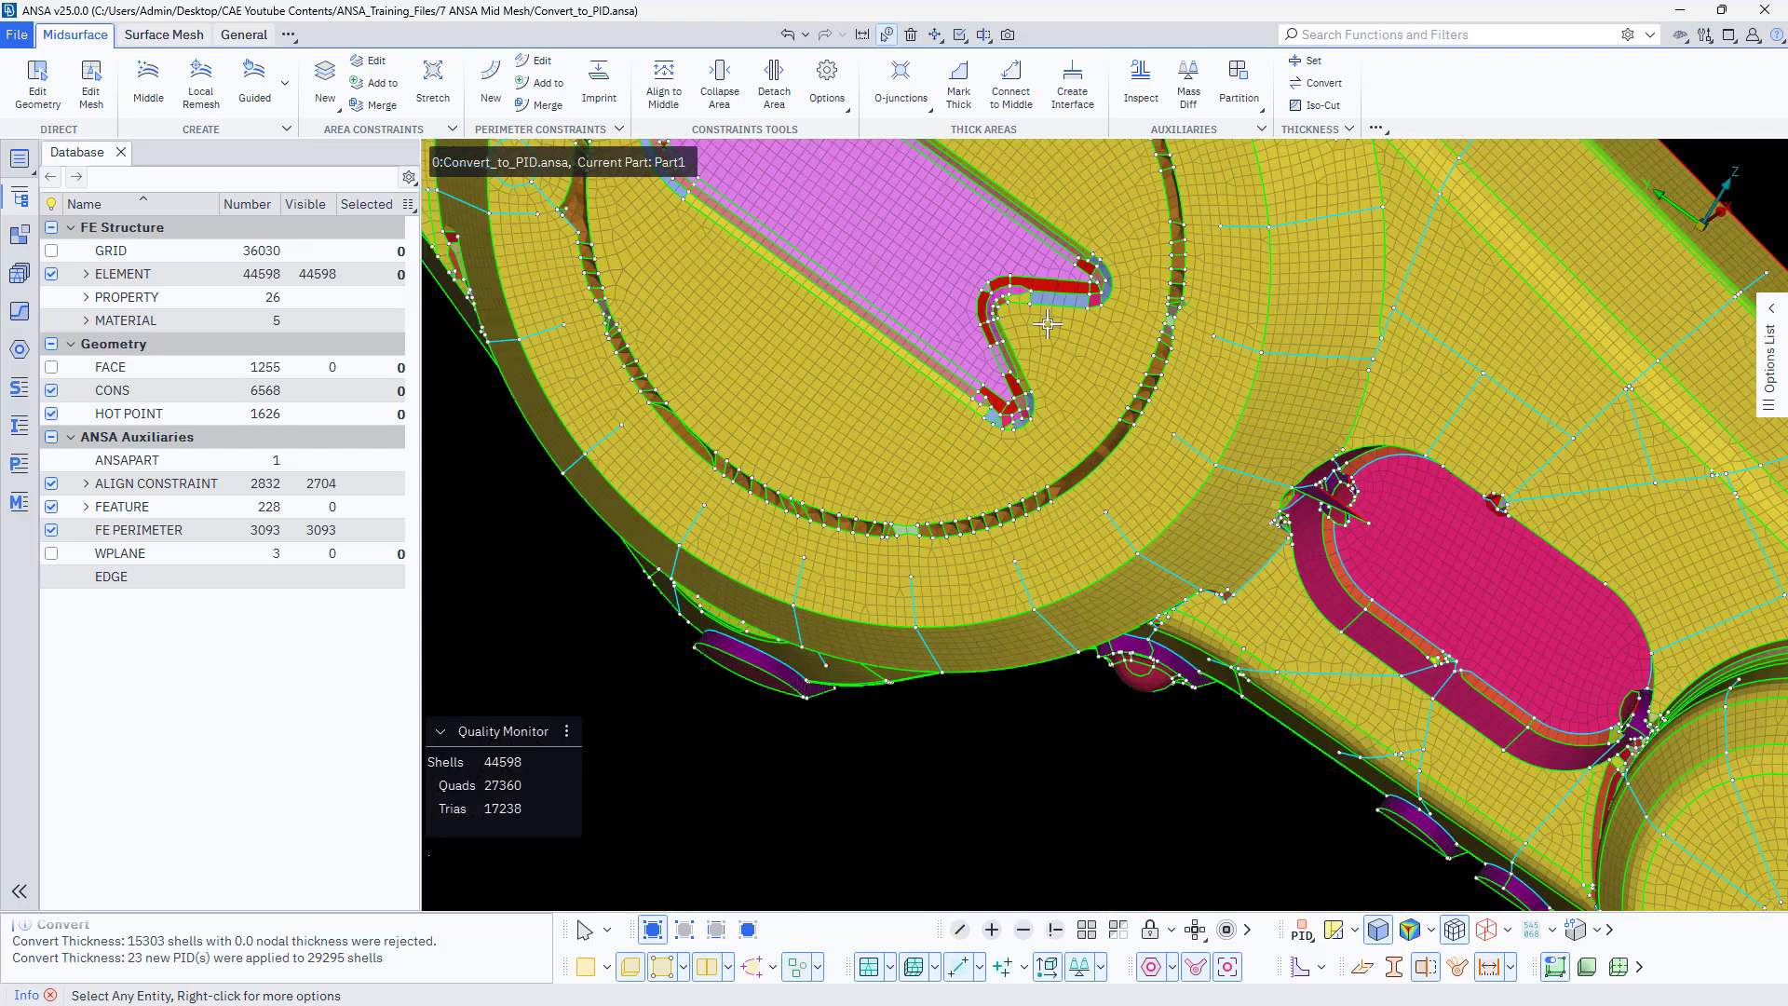
{"action": "left_click_drag", "start_coordinate": [1048, 324], "coordinate": [1045, 555], "text": "ctrl"}
{"action": "scroll", "coordinate": [1045, 555], "scroll_direction": "down", "scroll_amount": 5}
{"action": "middle_click_drag", "start_coordinate": [1015, 444], "coordinate": [1001, 517], "text": "ctrl"}
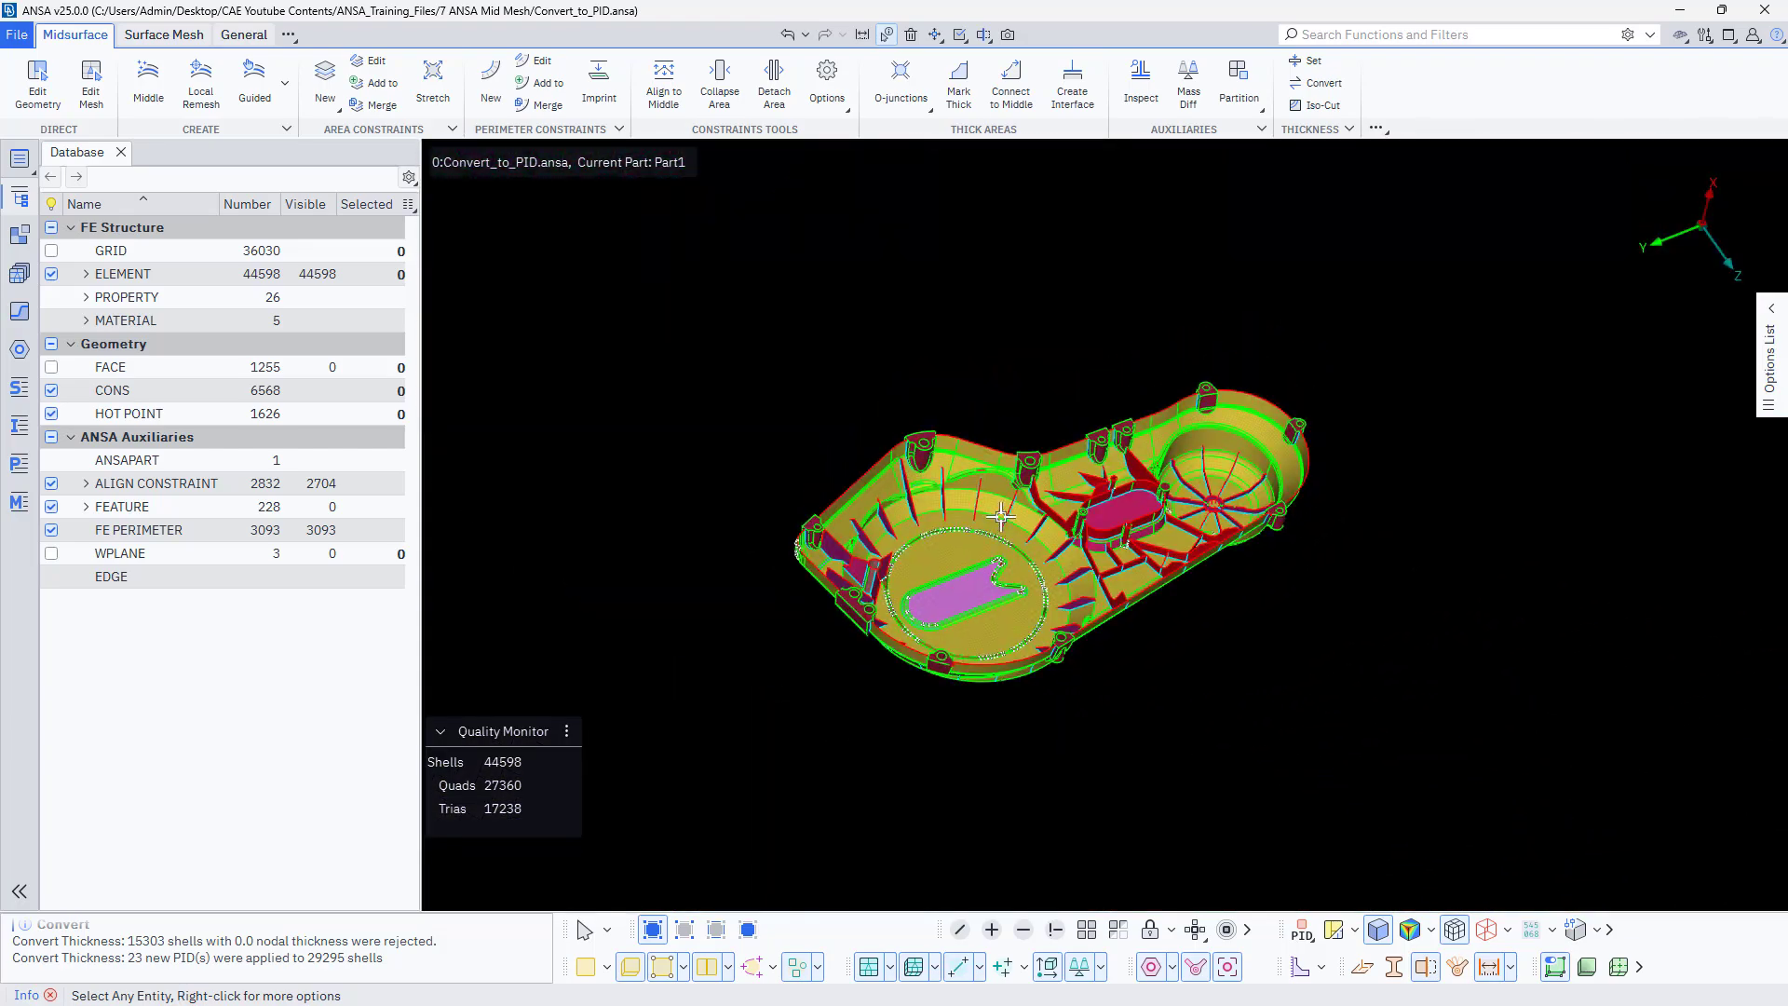
Examine the mixed PID patches between the ribs around the circular base near the outer wall.
{"action": "scroll", "coordinate": [1001, 517], "scroll_direction": "up", "scroll_amount": 5}
{"action": "left_click_drag", "start_coordinate": [1045, 514], "coordinate": [1209, 683], "text": "ctrl"}
{"action": "scroll", "coordinate": [1058, 483], "scroll_direction": "down", "scroll_amount": 4}
{"action": "scroll", "coordinate": [1211, 681], "scroll_direction": "up", "scroll_amount": 6}
{"action": "scroll", "coordinate": [1092, 544], "scroll_direction": "down", "scroll_amount": 5}
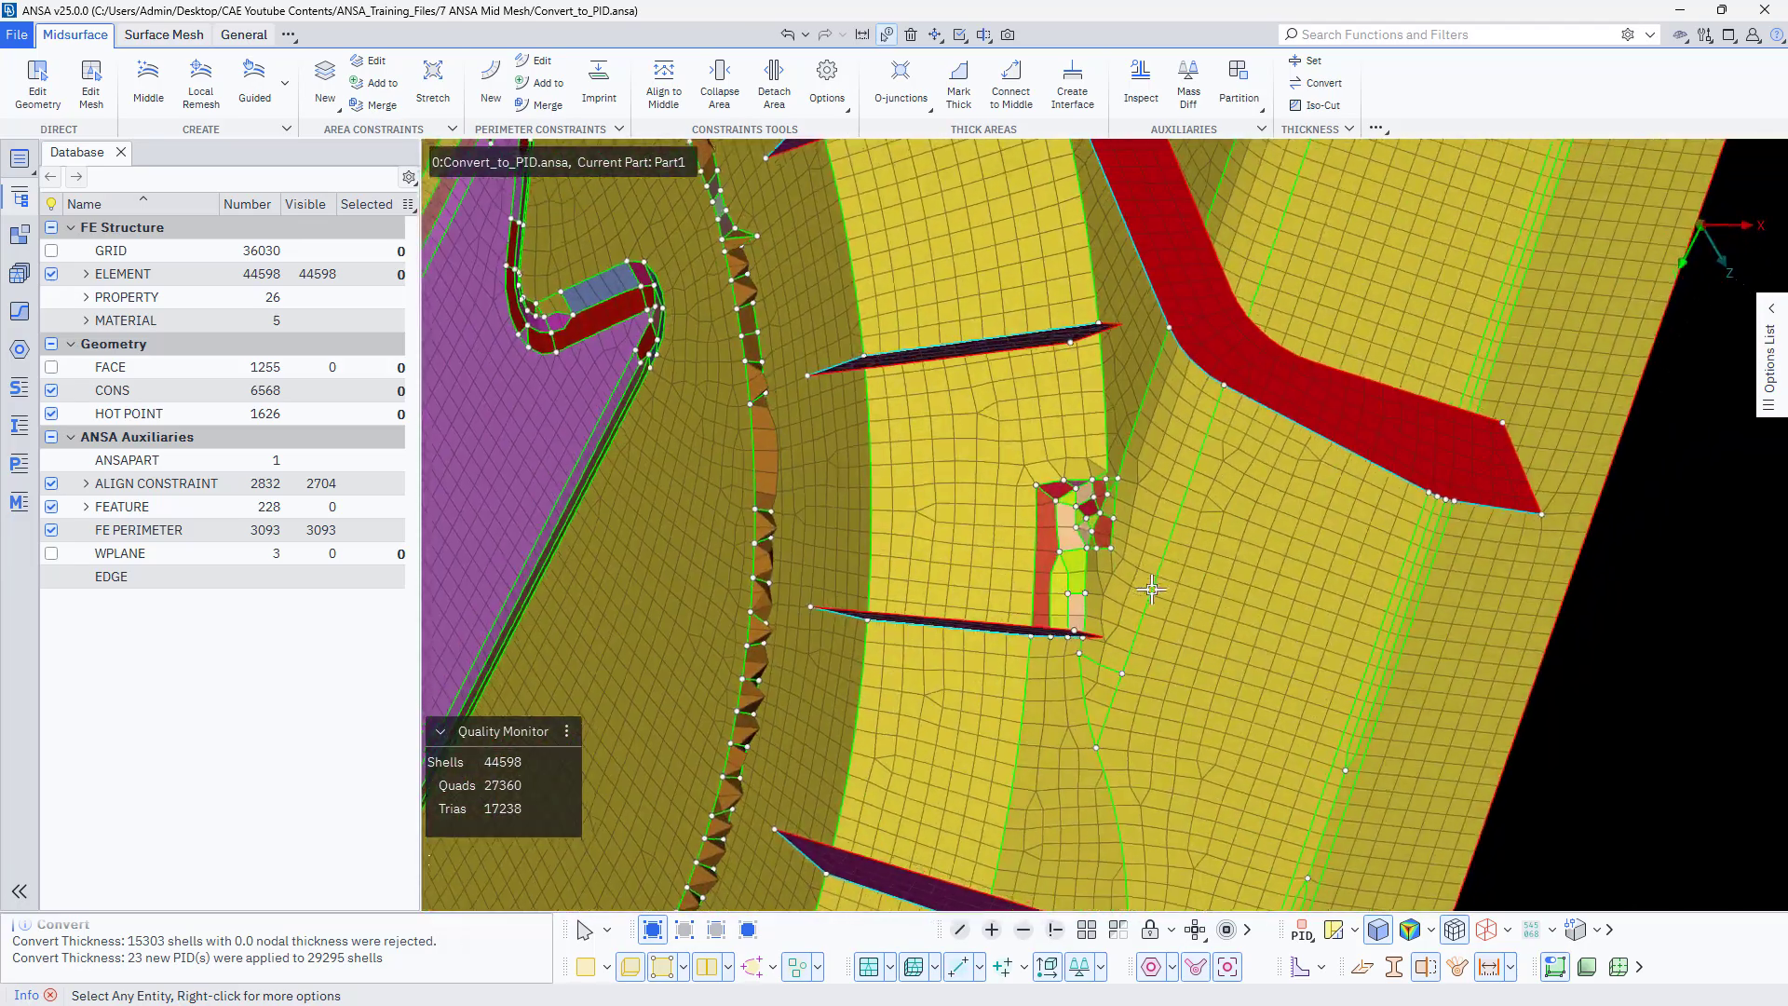
{"action": "scroll", "coordinate": [887, 606], "scroll_direction": "down", "scroll_amount": 5}
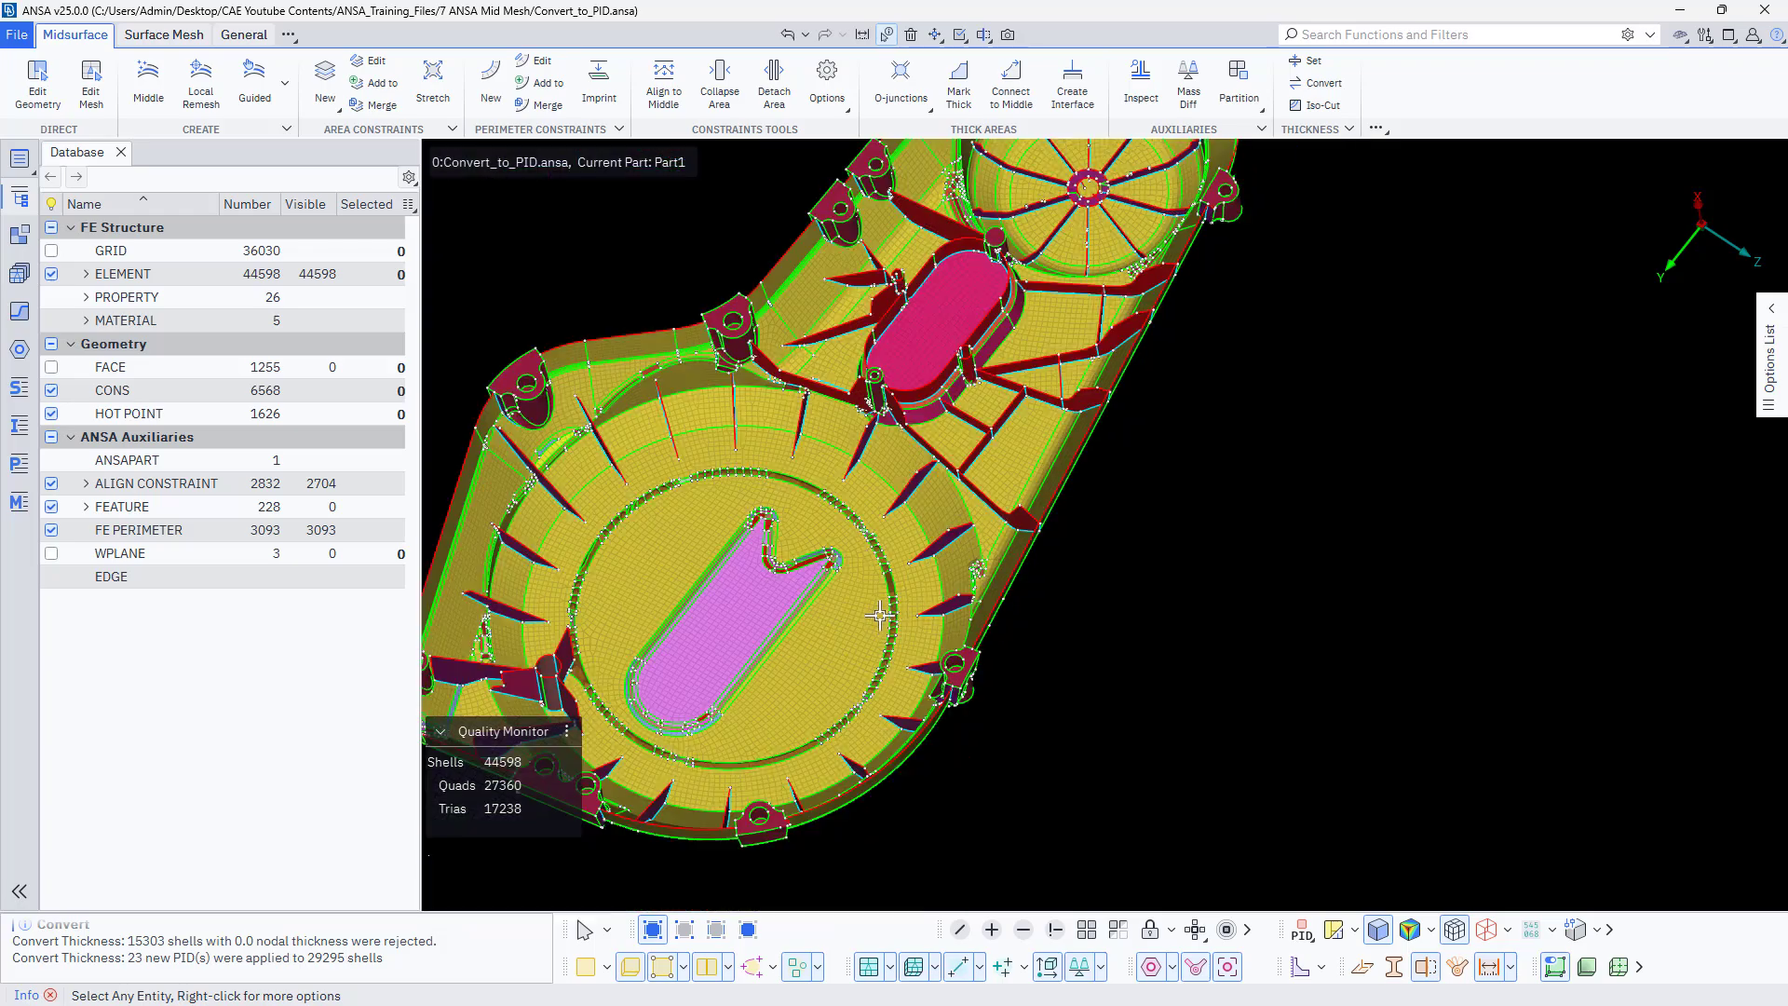
Enable Draw shell as solid to show the shells with their property thickness.
{"action": "left_click_drag", "start_coordinate": [887, 607], "coordinate": [911, 678], "text": "ctrl"}
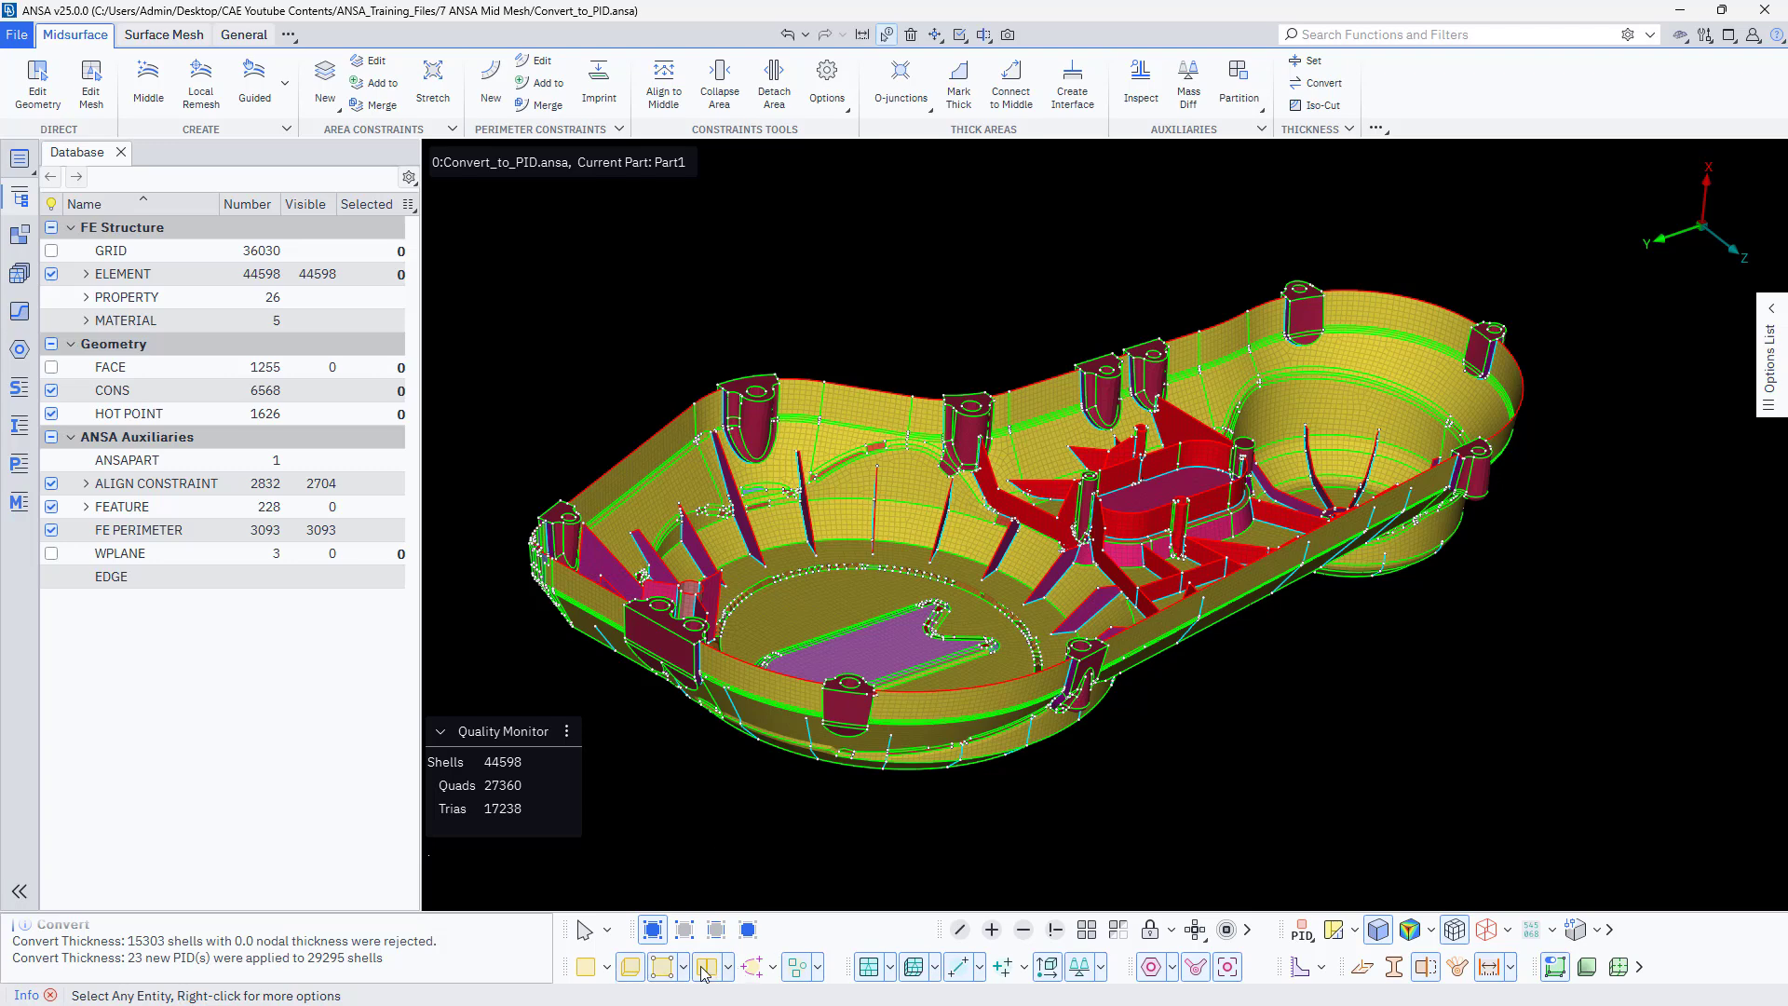
{"action": "left_click", "coordinate": [891, 968]}
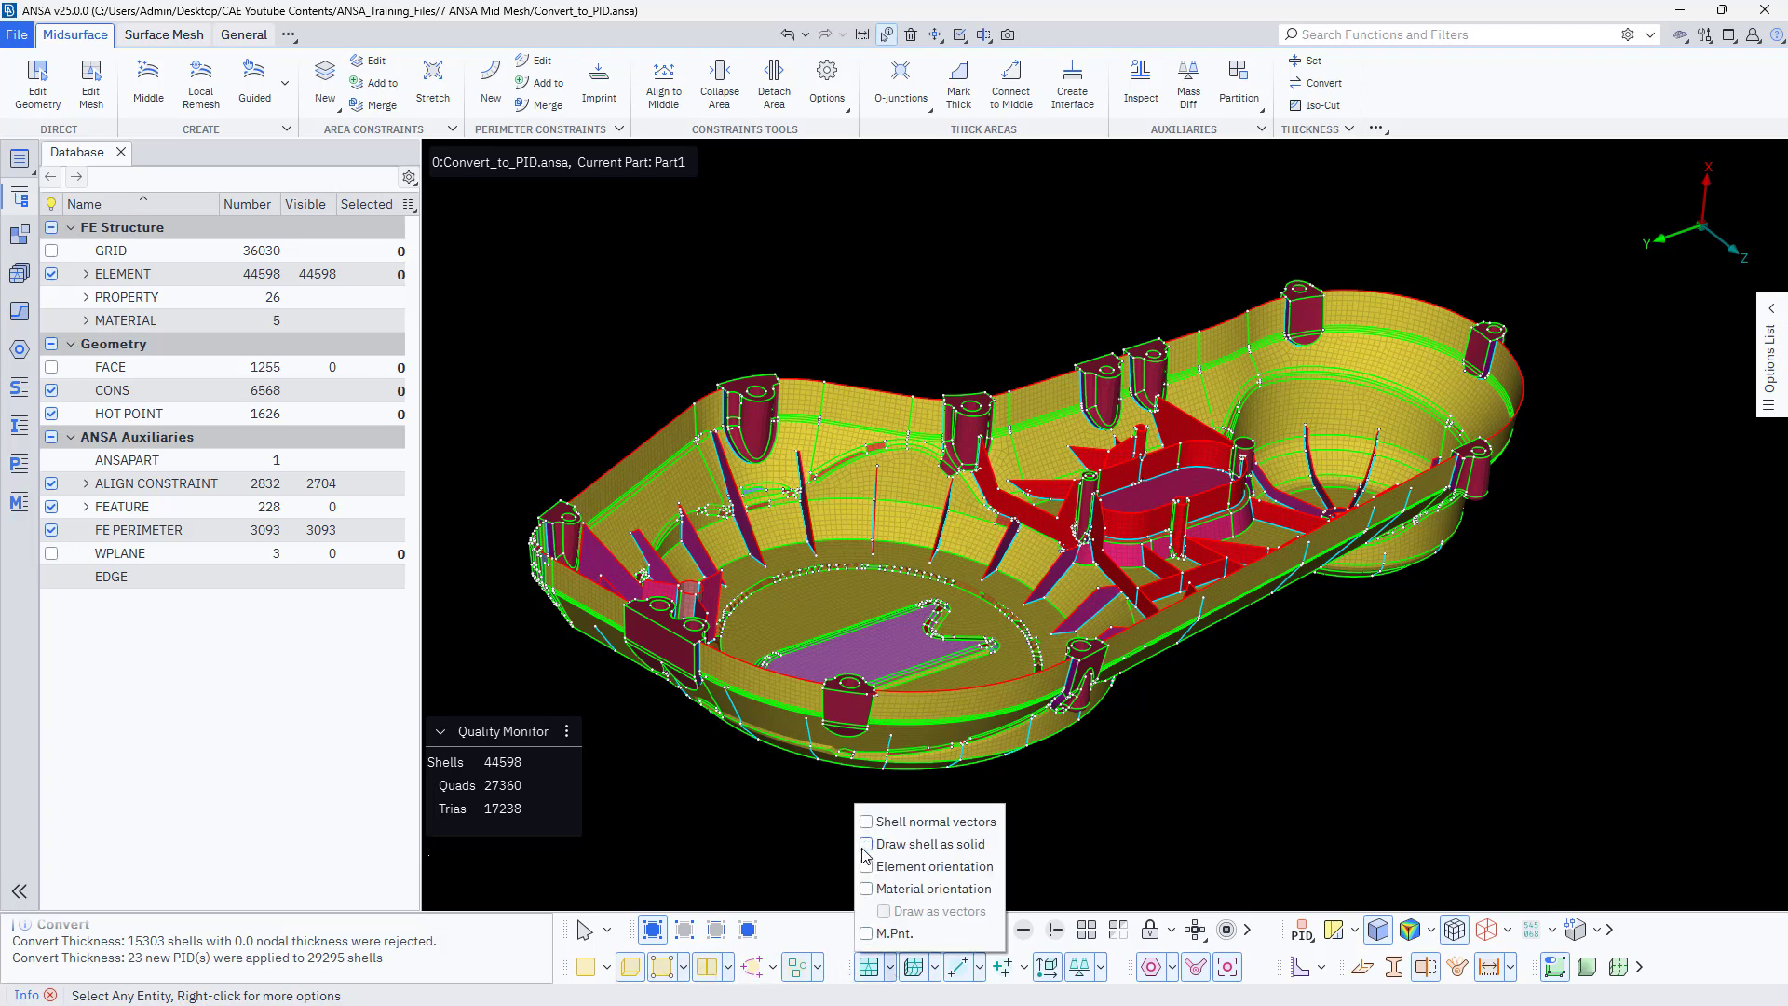
{"action": "left_click", "coordinate": [866, 845]}
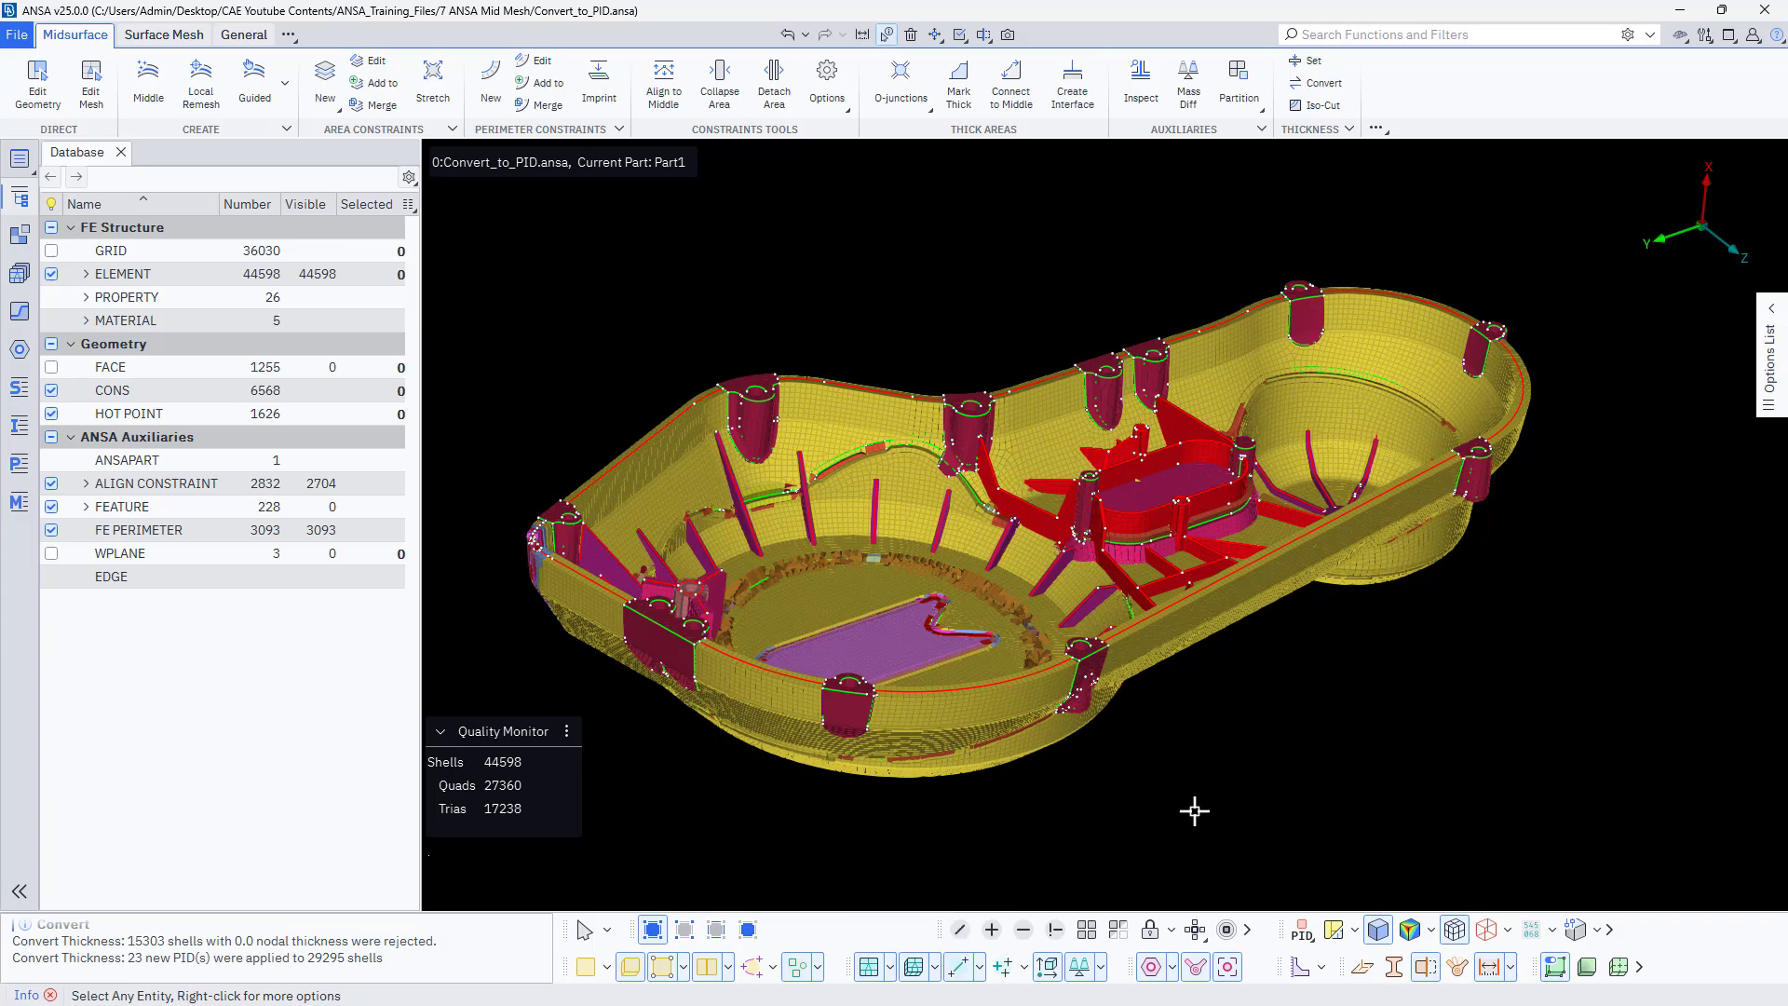
Examine the solid-drawn shell thicknesses on the oval boss, ribs, round pocket and outer walls.
{"action": "mouse_move", "coordinate": [1155, 824]}
{"action": "left_mouse_down", "text": "ctrl"}
{"action": "mouse_move", "coordinate": [1158, 866]}
{"action": "mouse_move", "coordinate": [1148, 812]}
{"action": "left_mouse_up", "text": "ctrl"}
{"action": "scroll", "coordinate": [1168, 548], "scroll_direction": "up", "scroll_amount": 5}
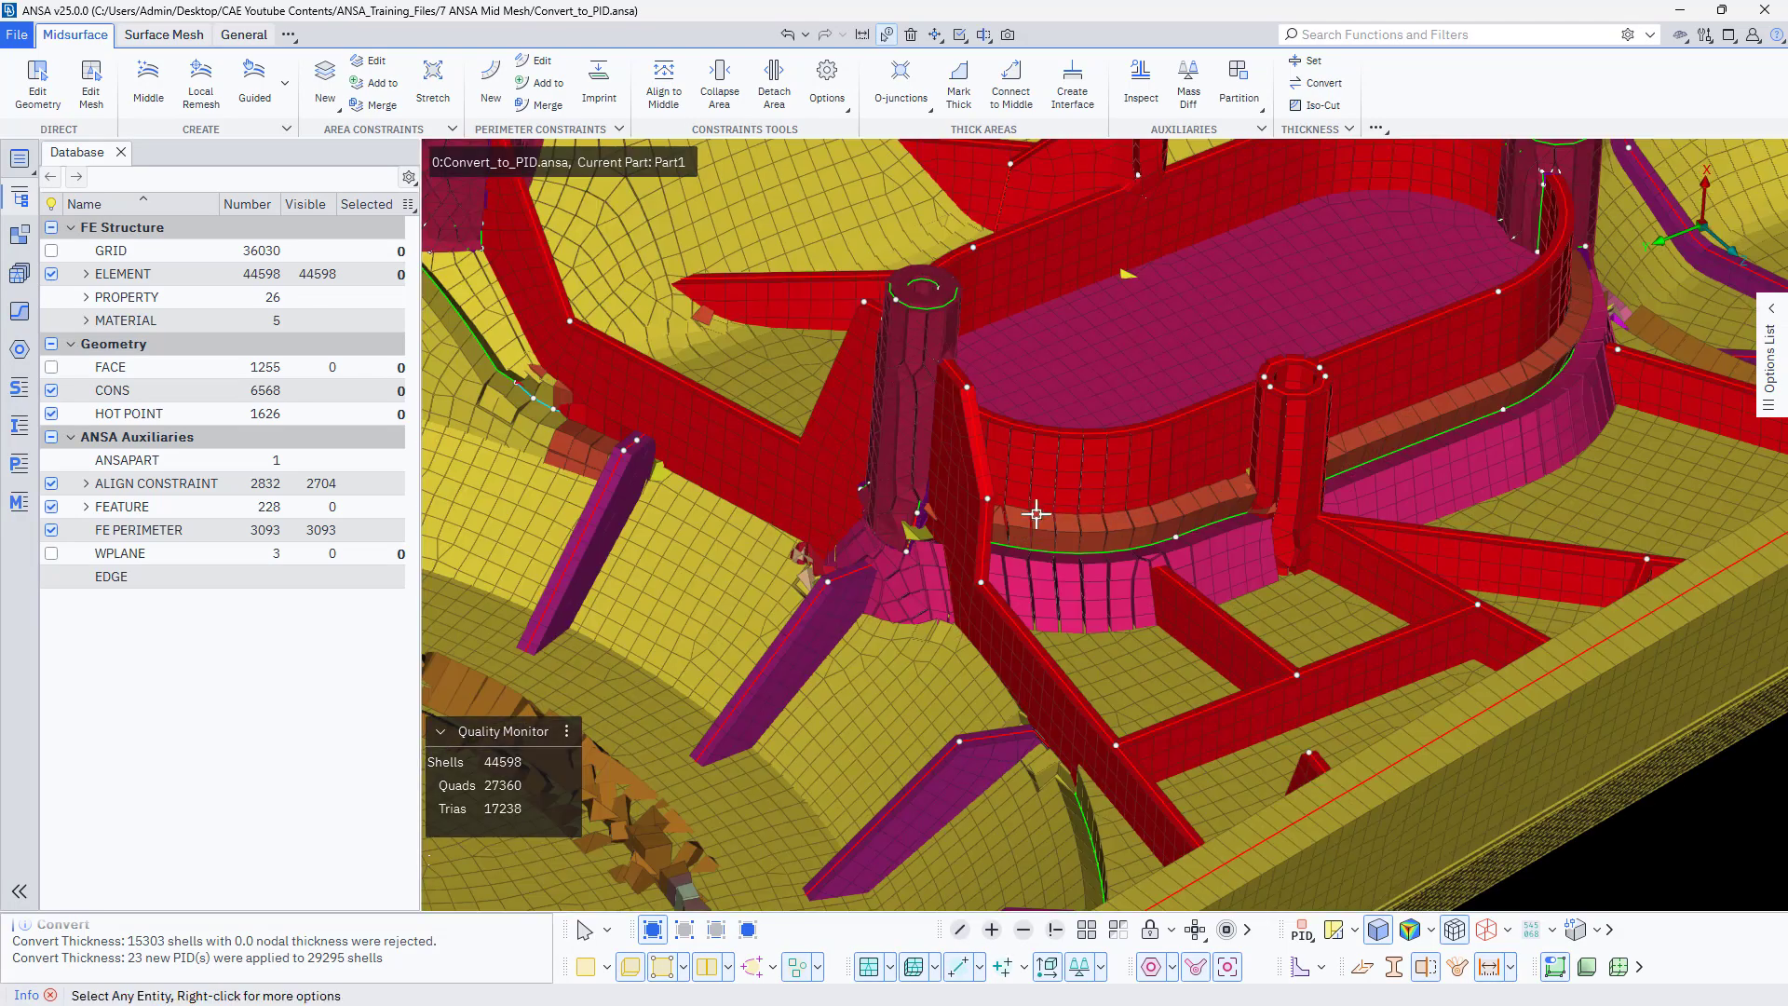
{"action": "scroll", "coordinate": [1035, 513], "scroll_direction": "down", "scroll_amount": 5}
{"action": "left_click_drag", "start_coordinate": [1225, 470], "coordinate": [1192, 536], "text": "ctrl"}
{"action": "scroll", "coordinate": [1302, 447], "scroll_direction": "up", "scroll_amount": 3}
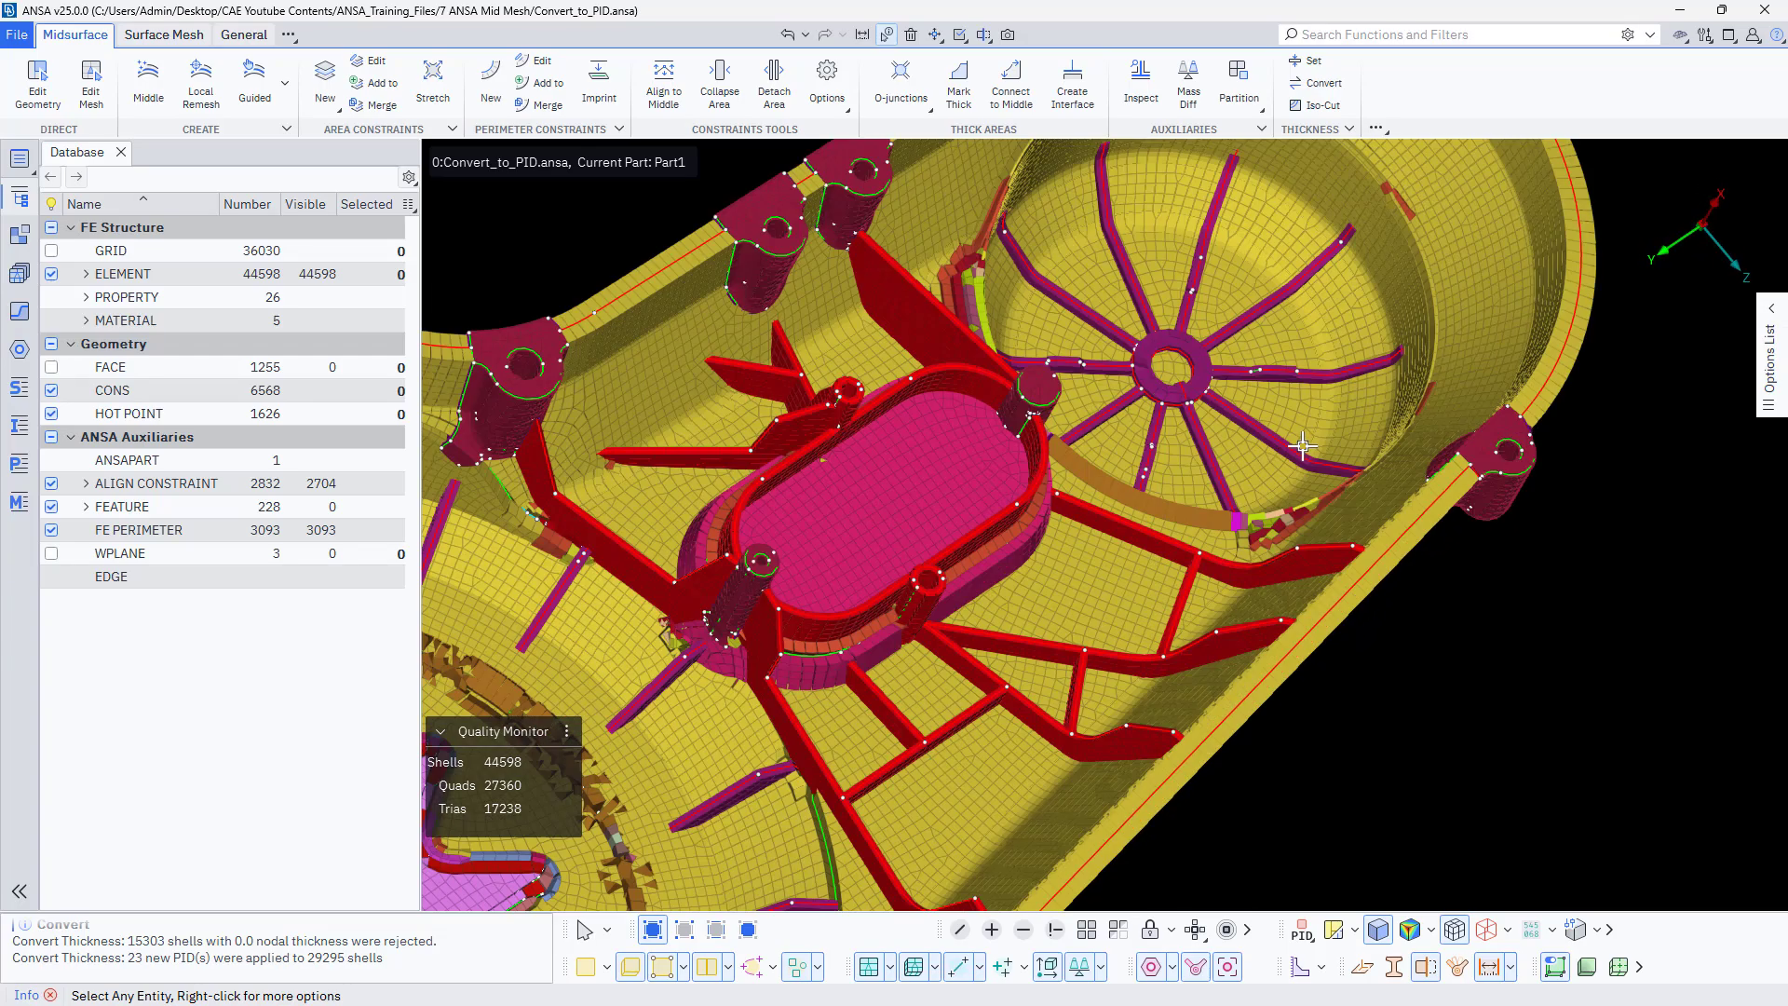
{"action": "left_click_drag", "start_coordinate": [1246, 457], "coordinate": [1246, 358], "text": "ctrl"}
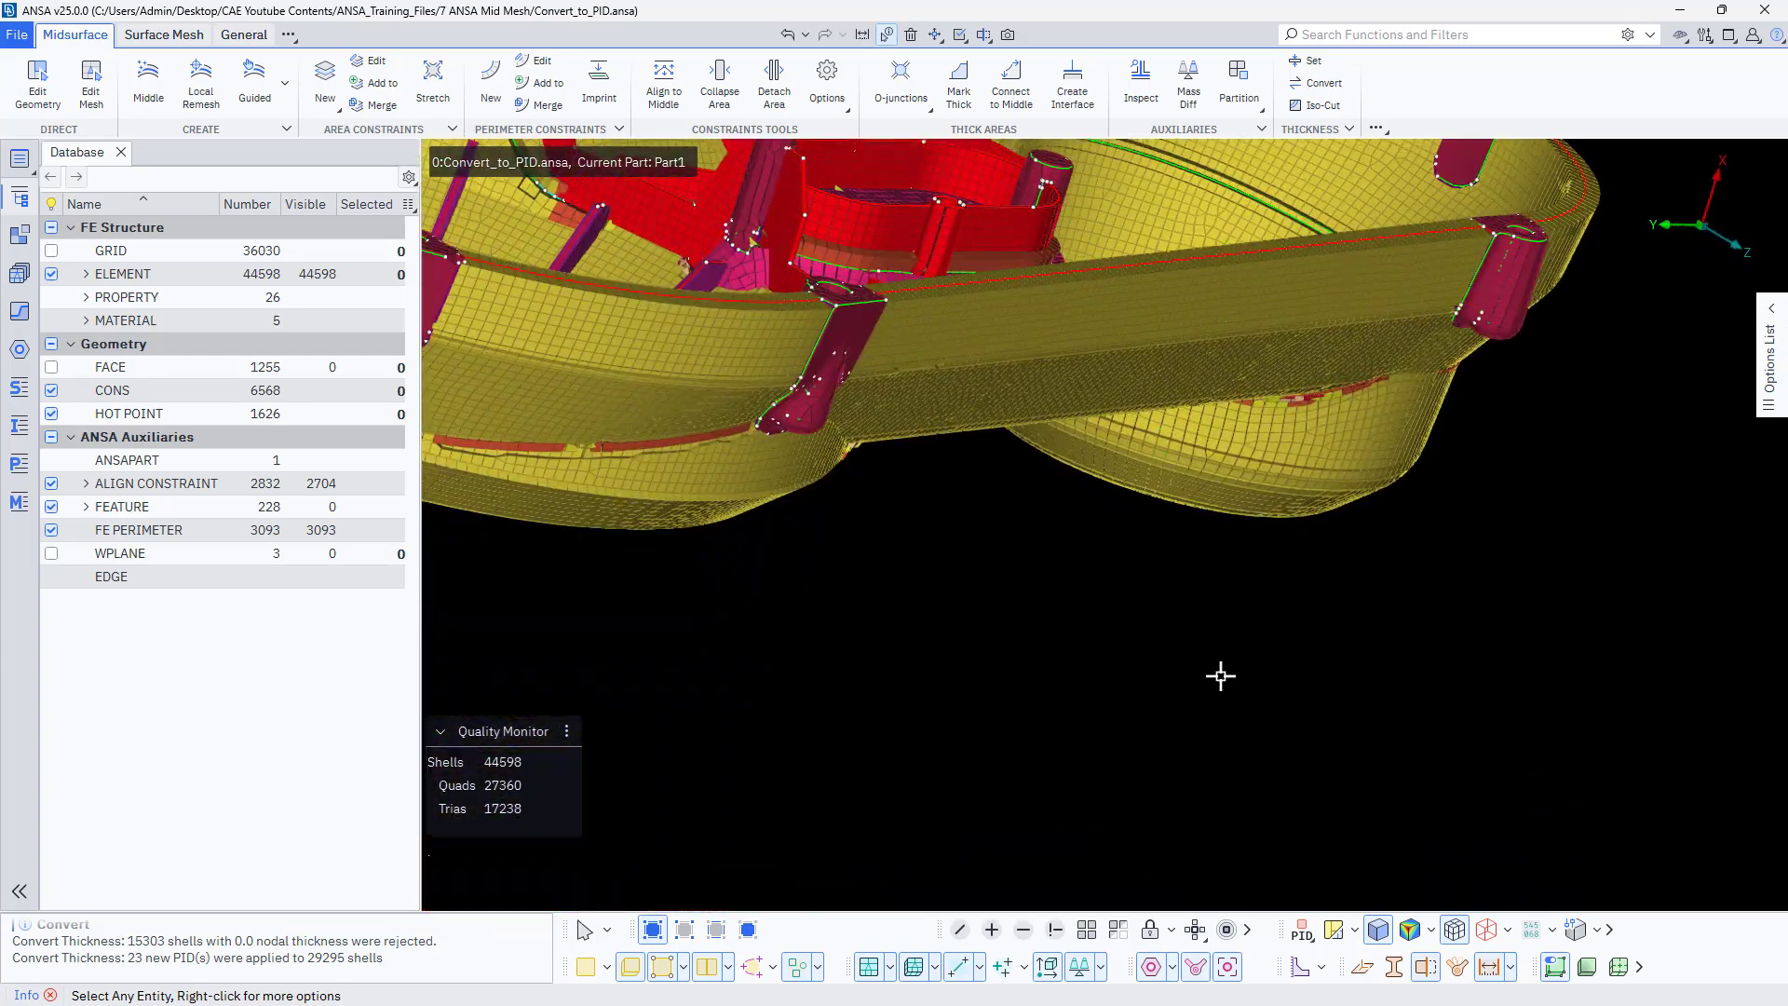
{"action": "scroll", "coordinate": [1182, 694], "scroll_direction": "down", "scroll_amount": 4}
{"action": "left_click_drag", "start_coordinate": [1183, 680], "coordinate": [1177, 742], "text": "ctrl"}
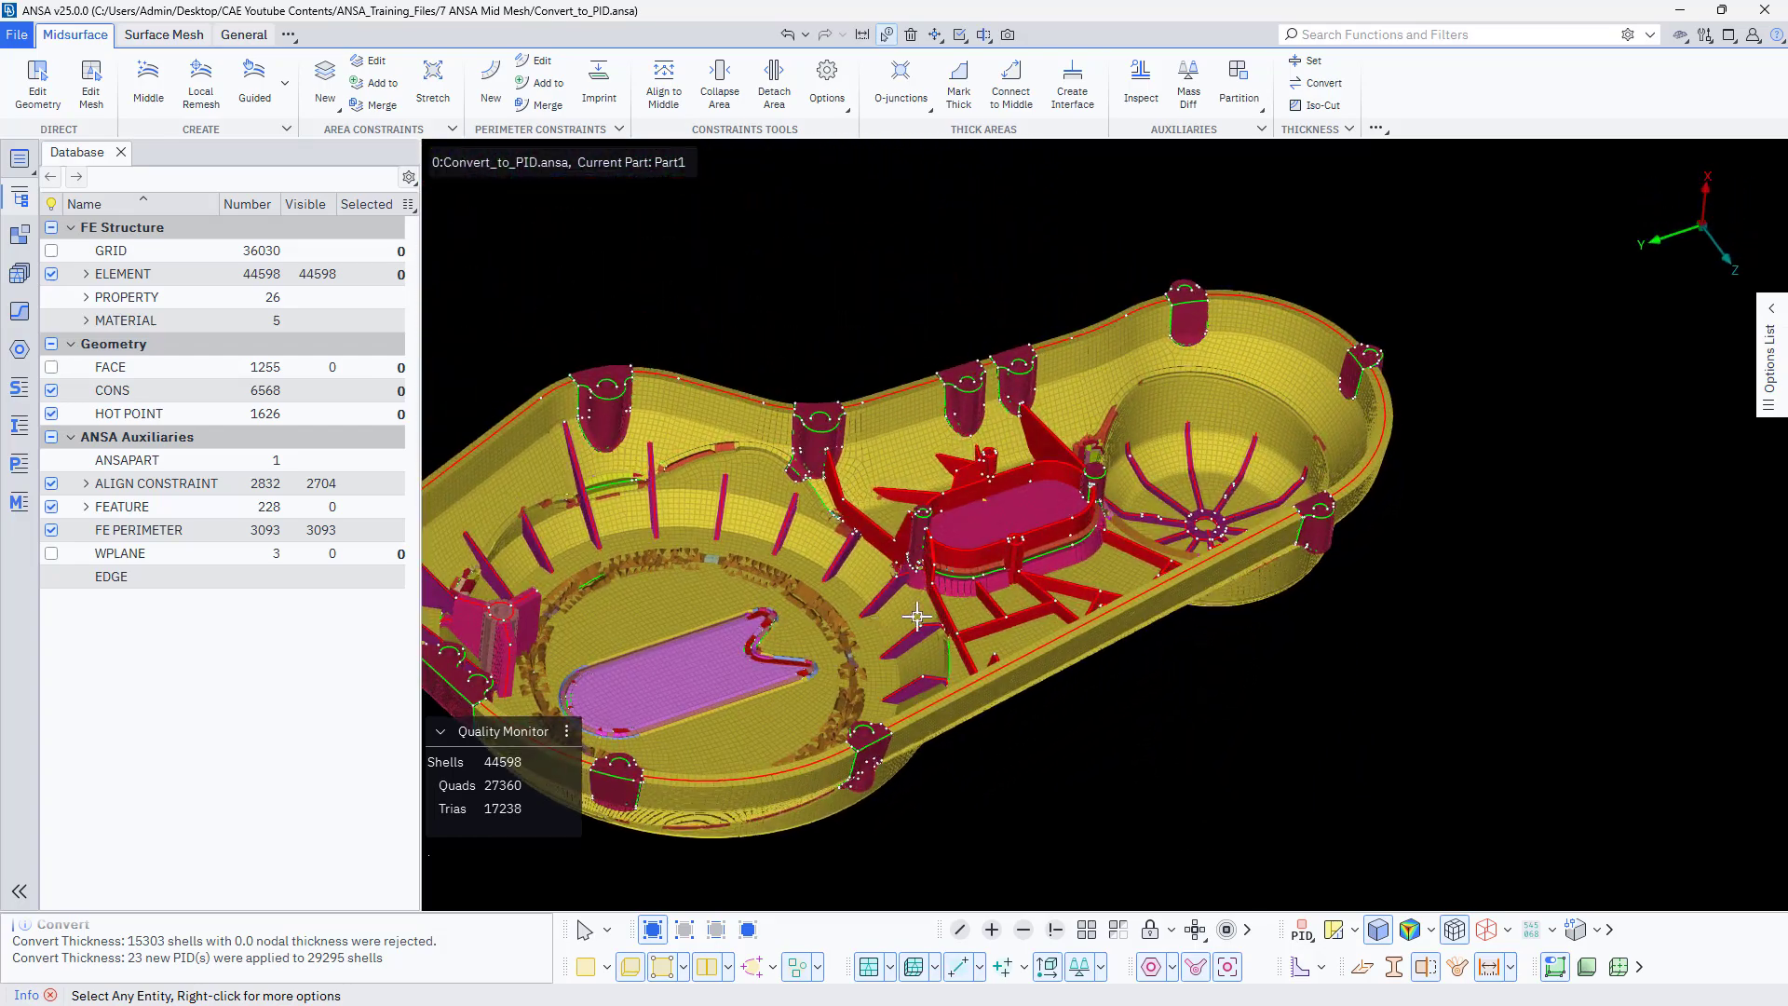
{"action": "scroll", "coordinate": [1085, 591], "scroll_direction": "down", "scroll_amount": 2}
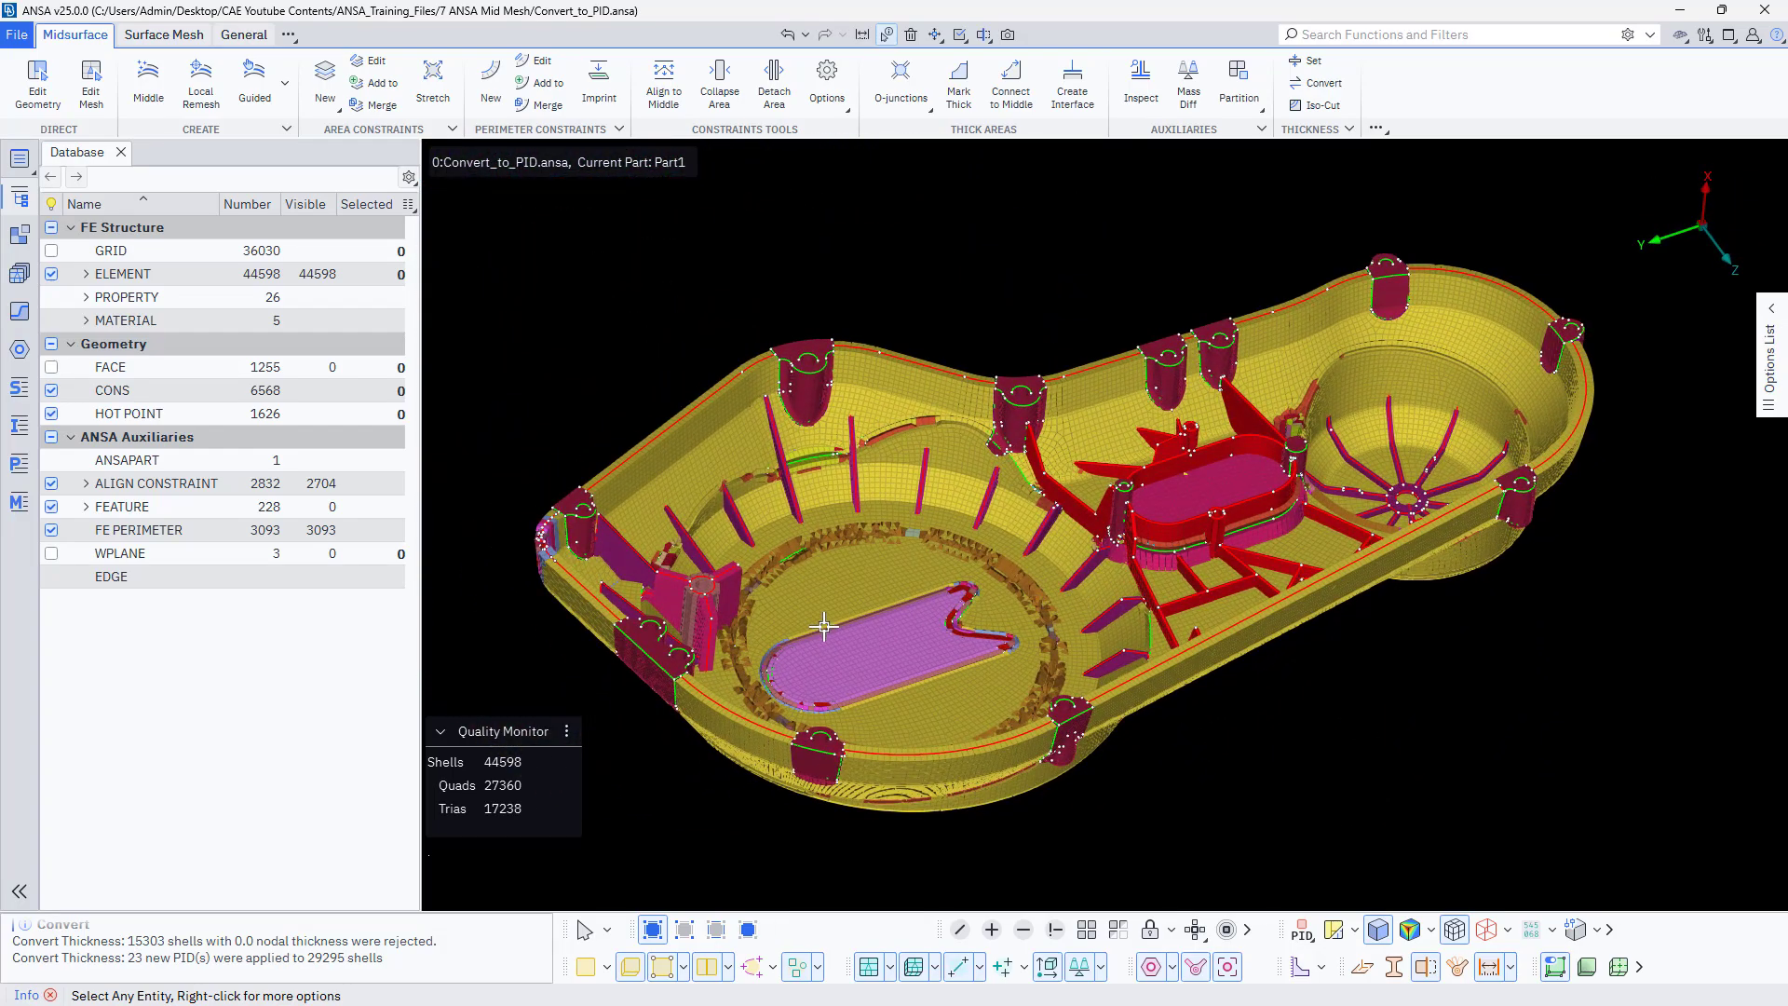